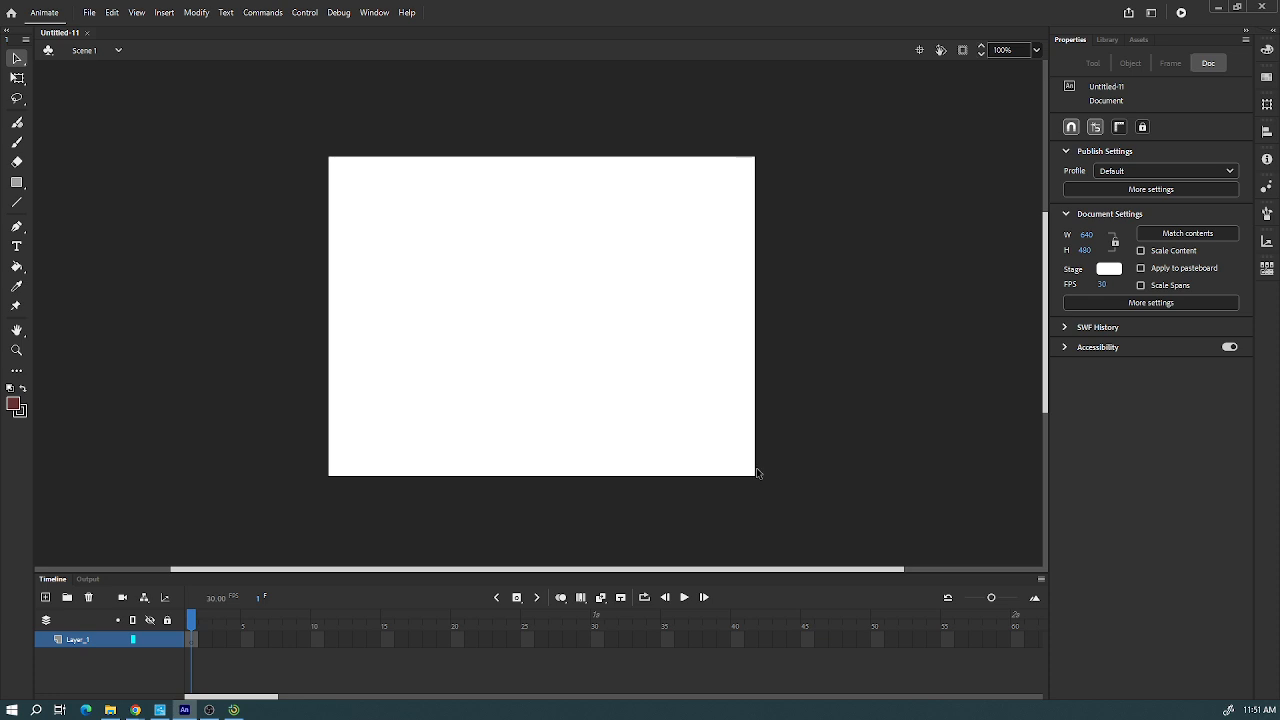
- Reset the Essentials workspace to its original layout
left_click(378, 14)
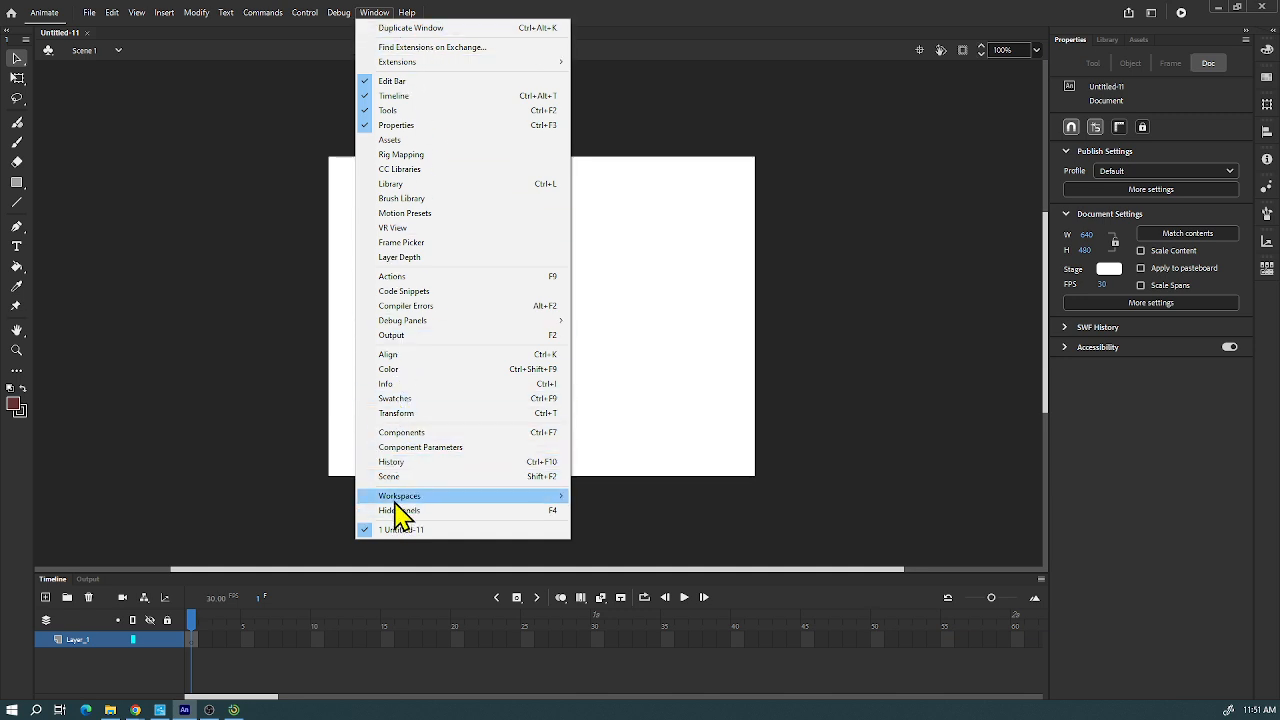
mouse_move(405, 496)
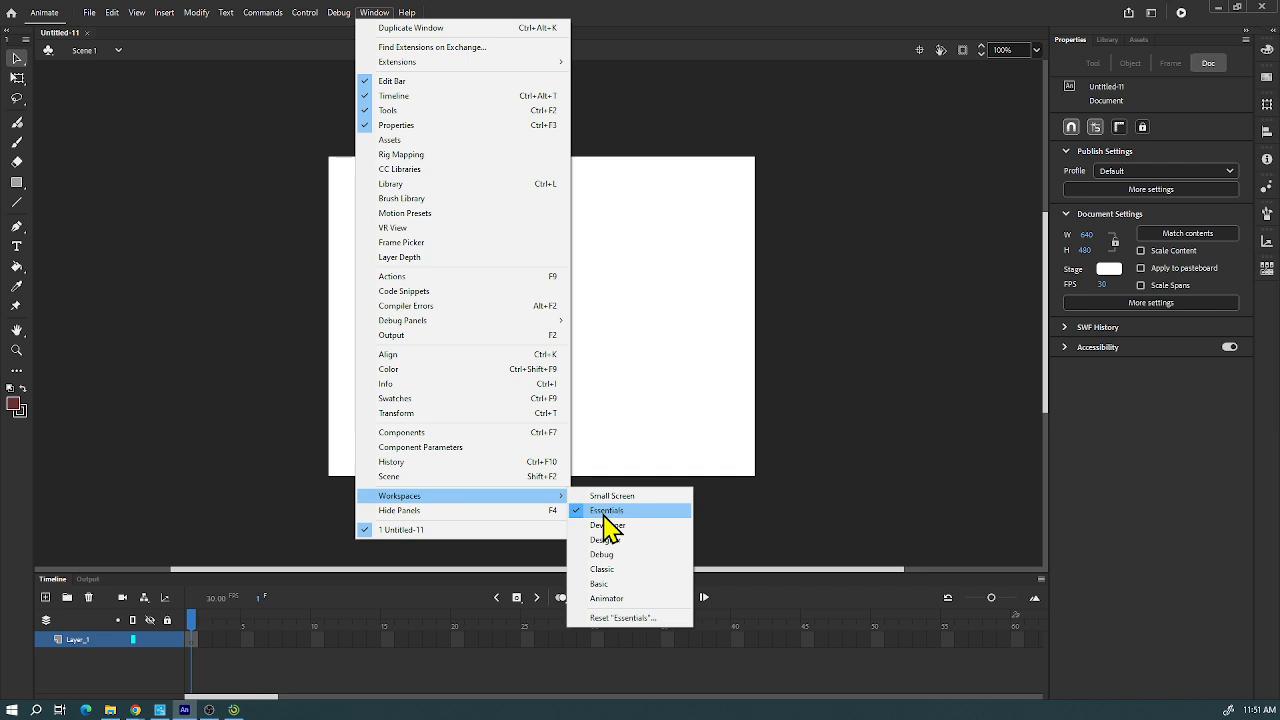
left_click(624, 617)
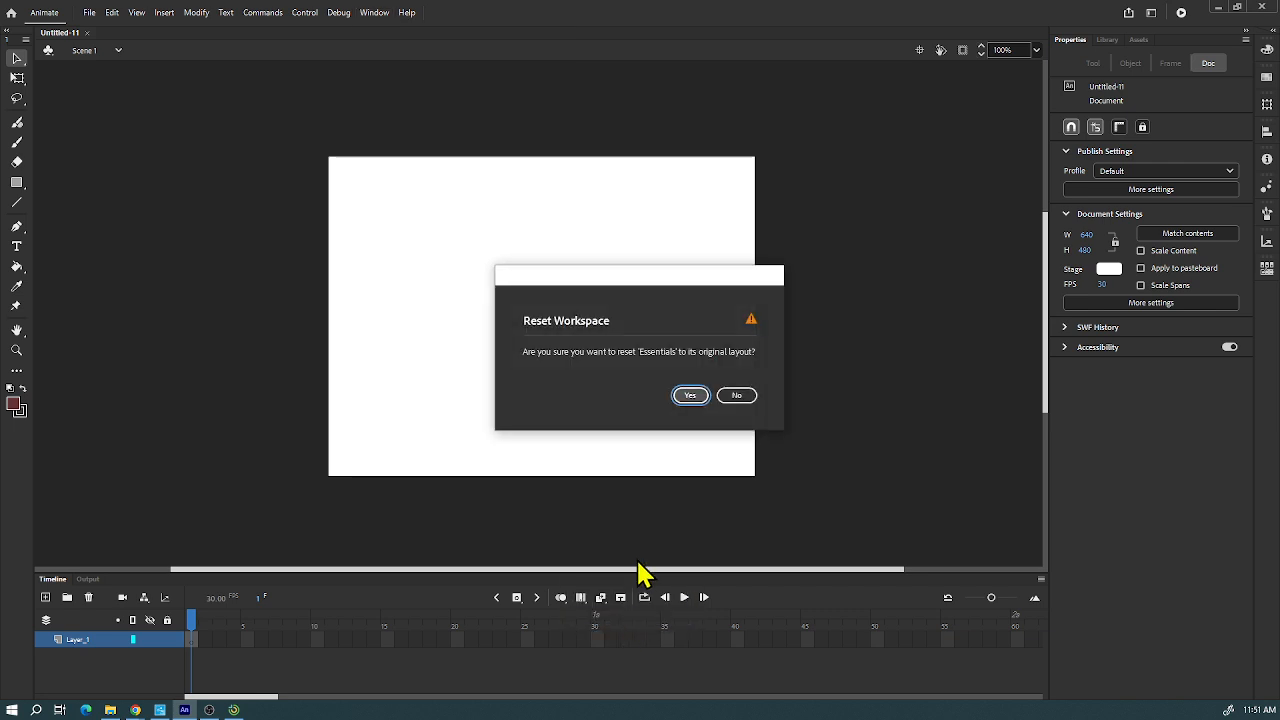
left_click(689, 396)
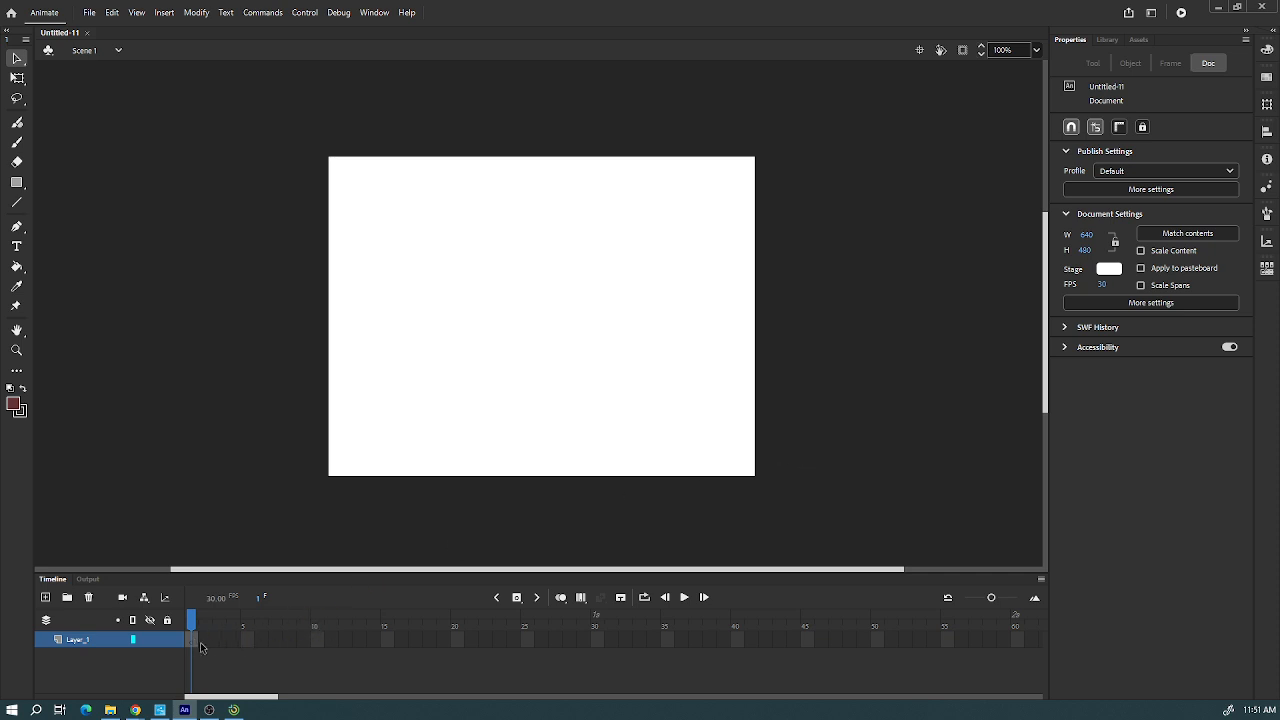
- Add the static text "1" near the upper-left corner of the stage in frame 1
left_click_drag(205, 640, 223, 646)
left_click(192, 648)
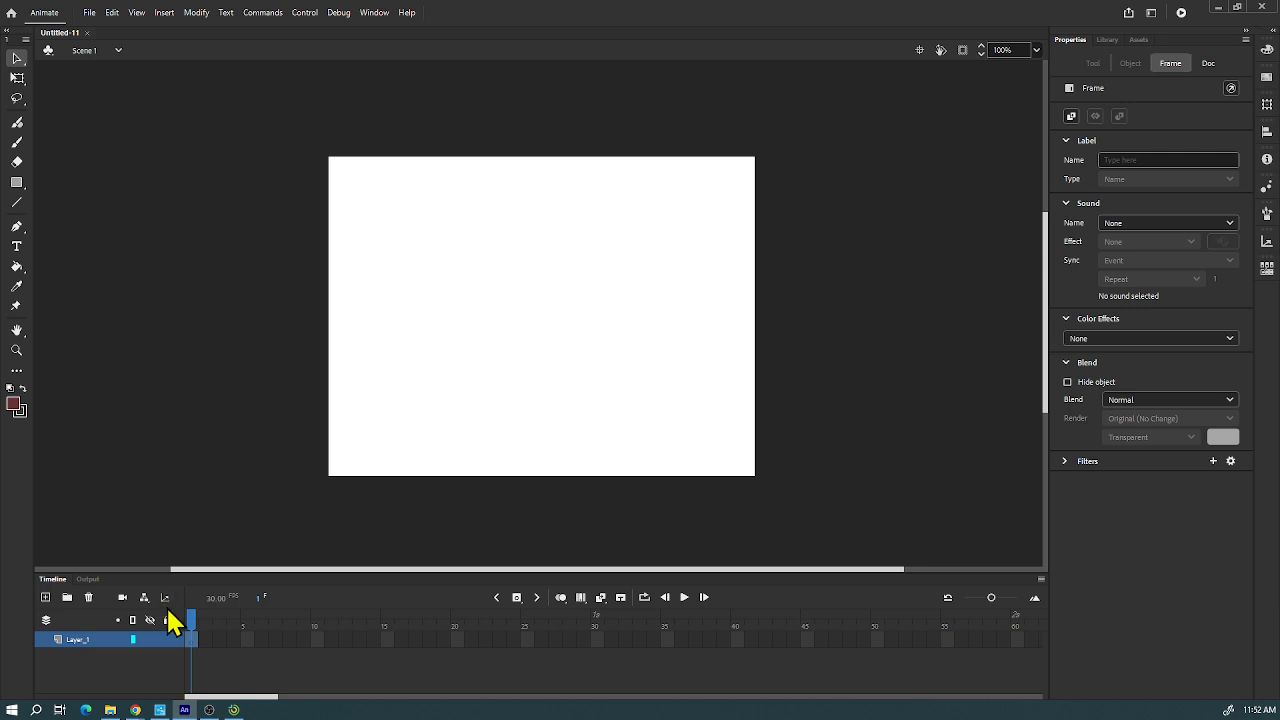
left_click(17, 247)
left_click(378, 227)
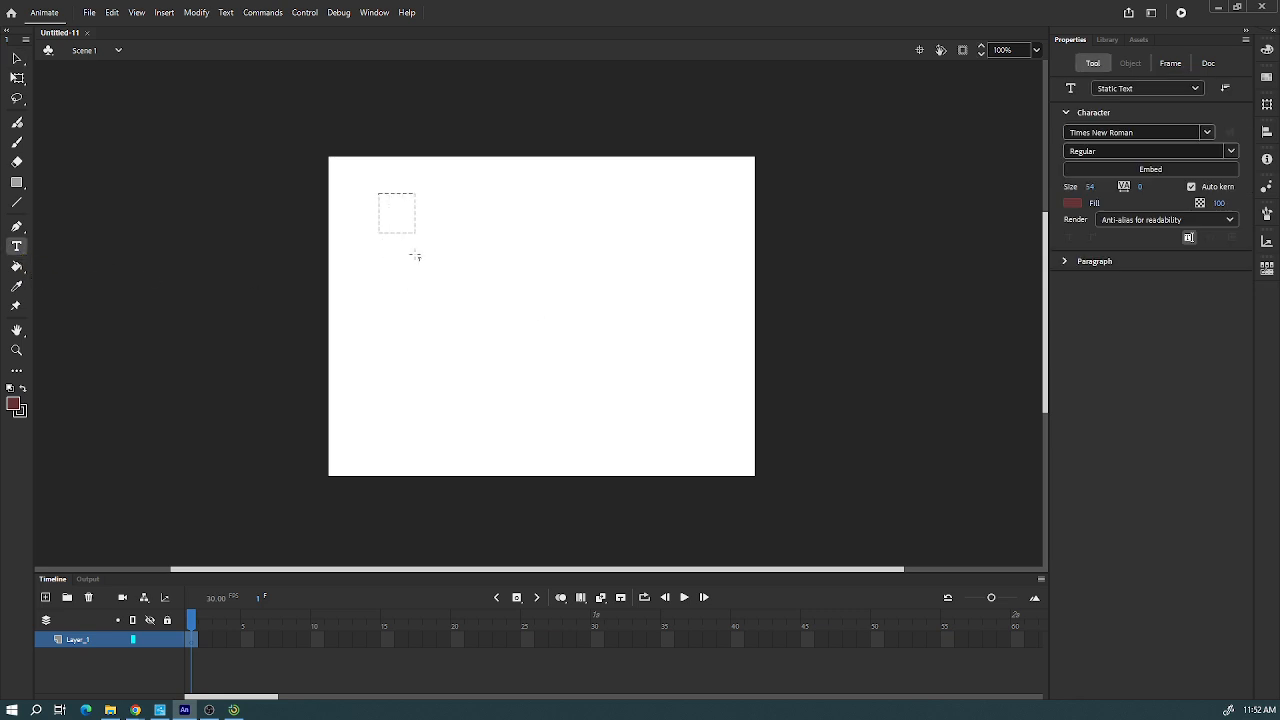
type("1")
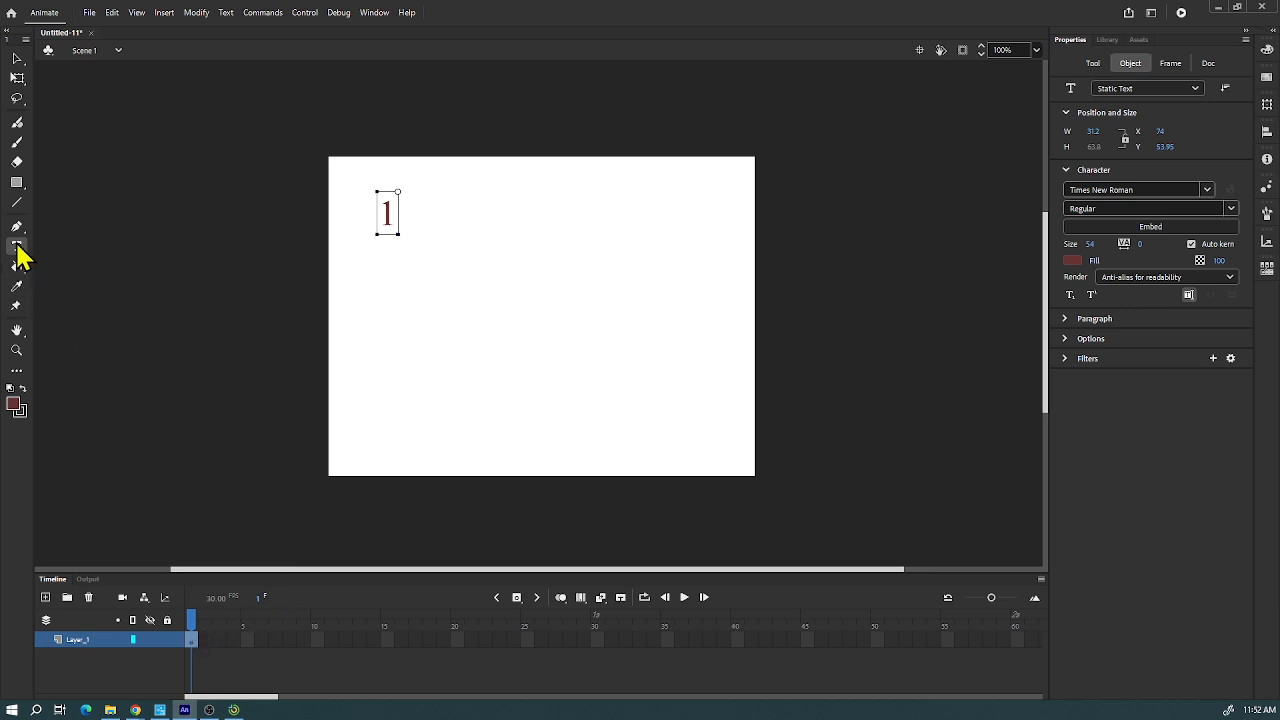
- Draw a brown ground rectangle along the stage's lower edge and paint a small #00FF00 green sprout on it with the Fluid Brush
left_click(17, 184)
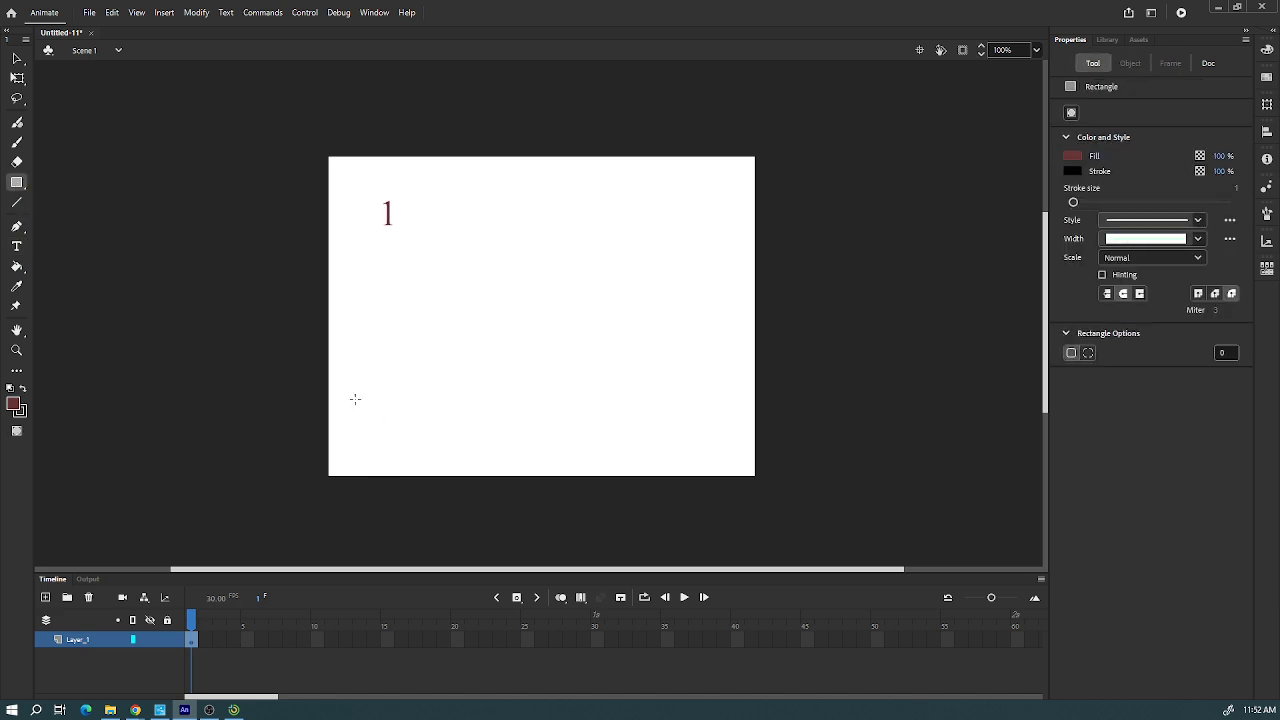
mouse_move(330, 408)
left_mouse_down()
mouse_move(655, 450)
mouse_move(756, 479)
left_mouse_up()
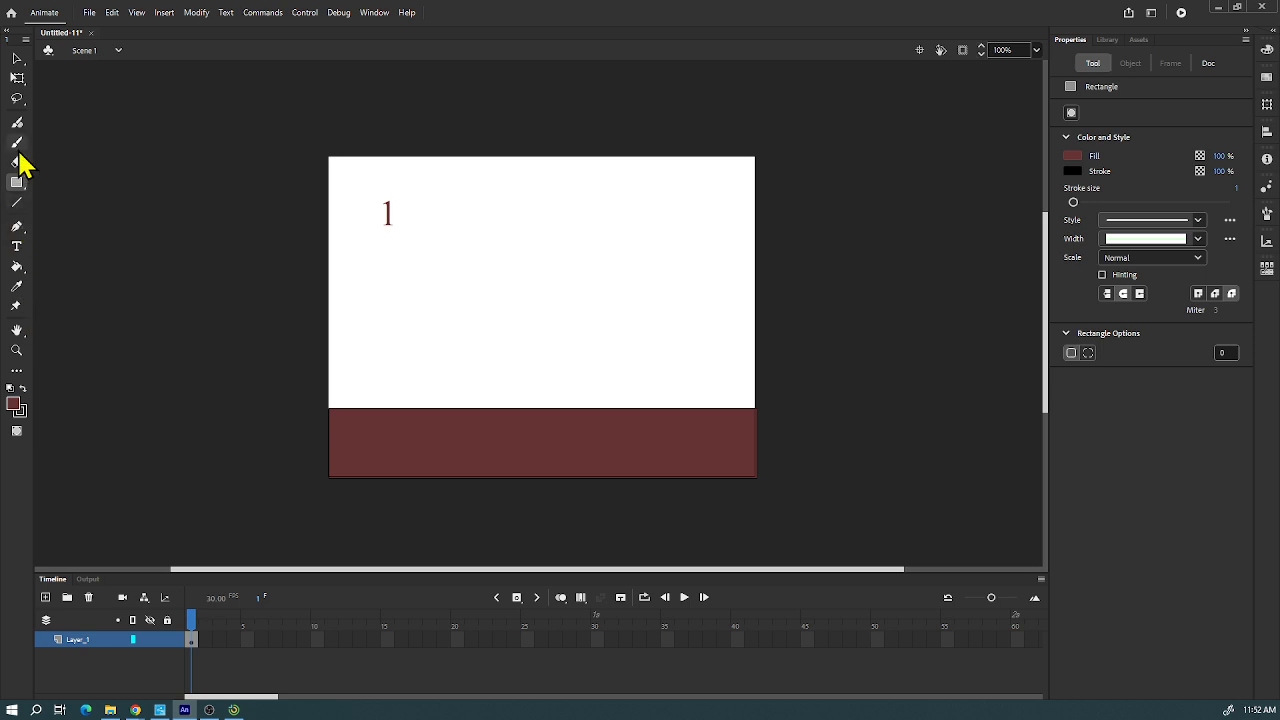
left_click(17, 124)
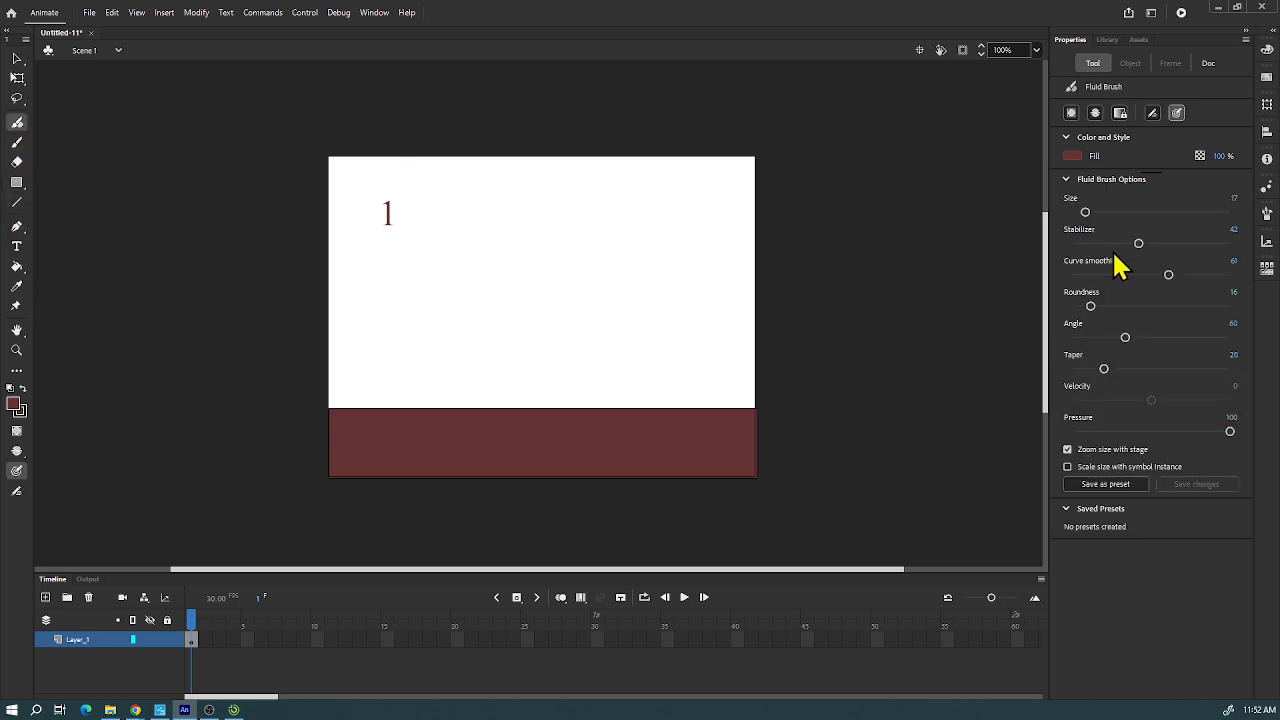
left_click(1072, 157)
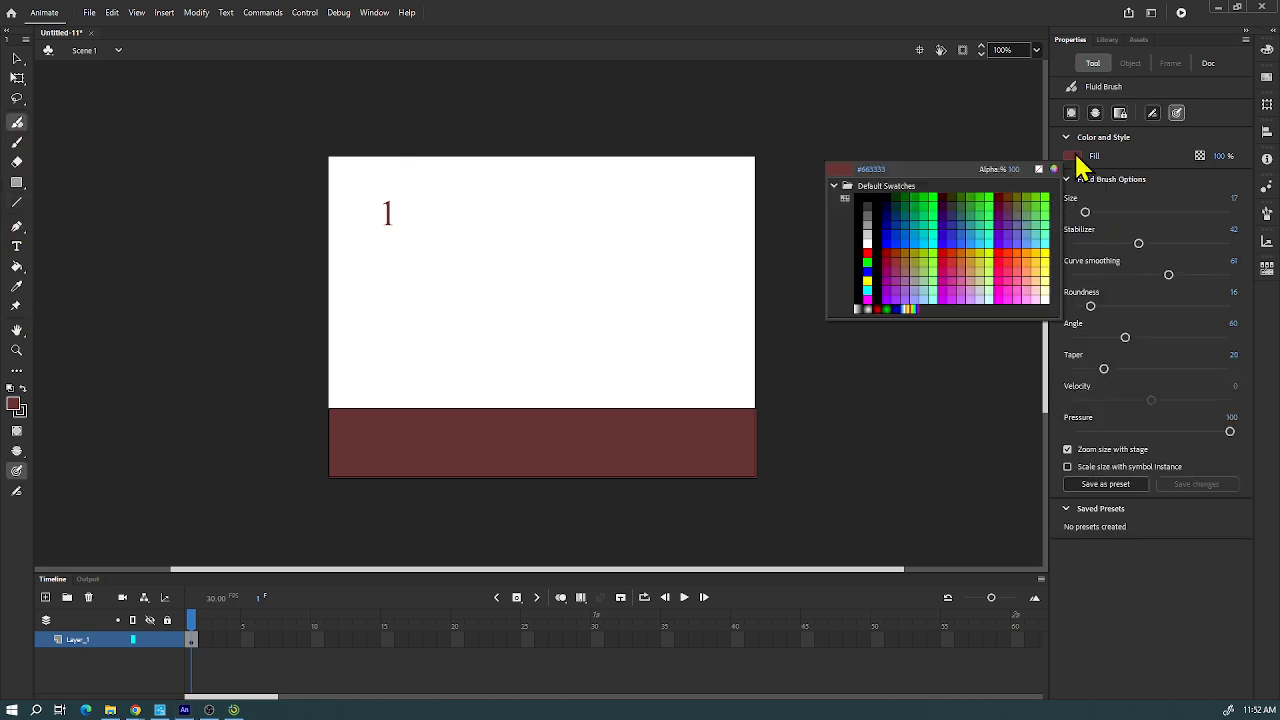
left_click(936, 194)
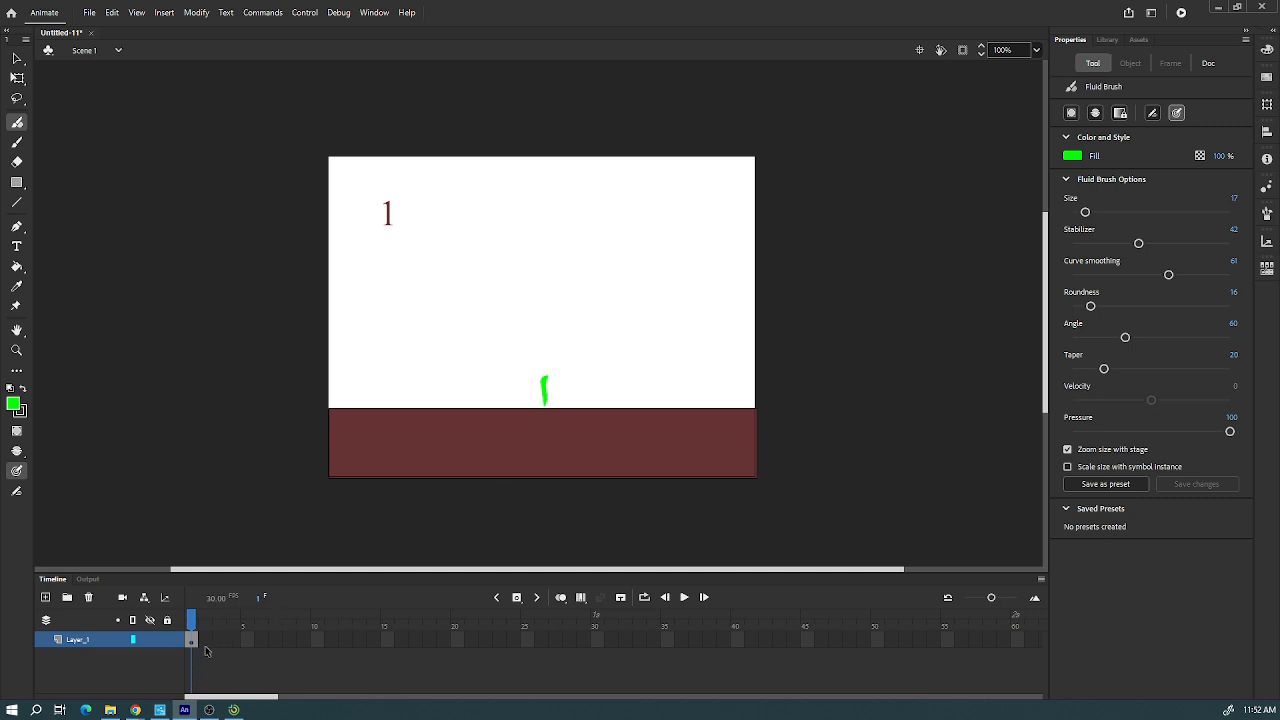
- Insert a blank keyframe at frame 2 and turn on onion skinning to show the frame 1 drawing
left_click(206, 642)
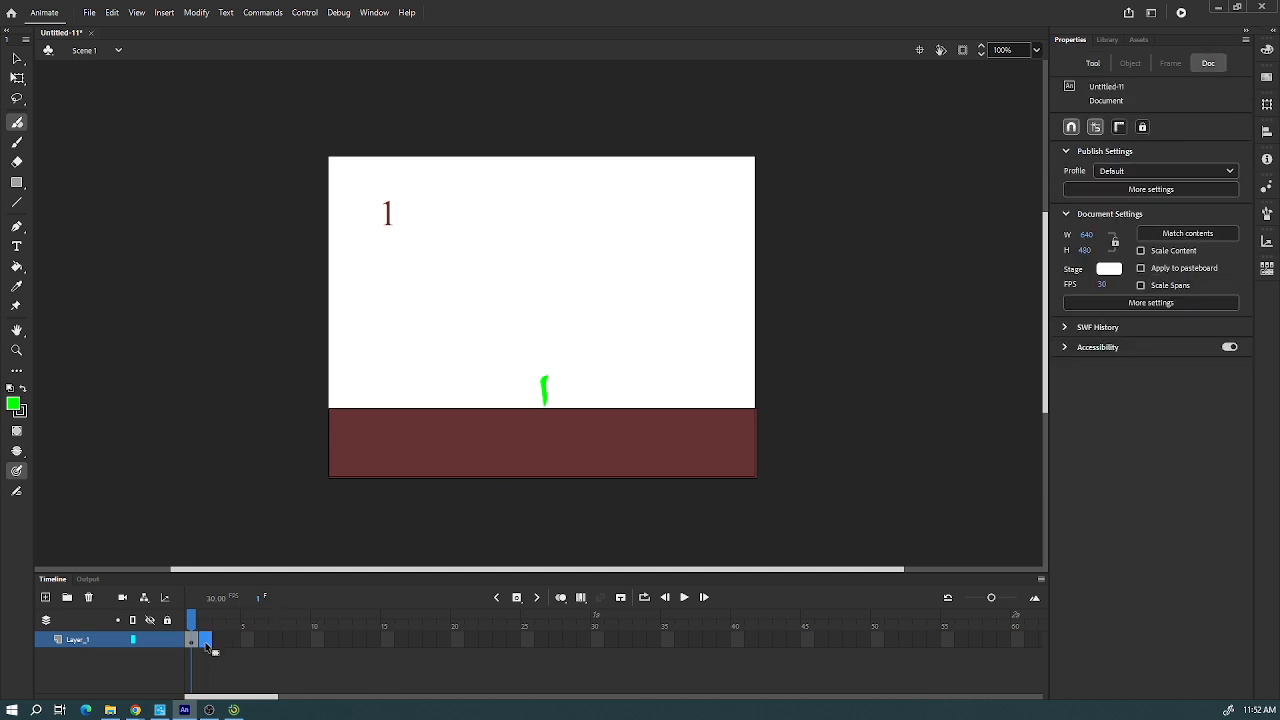
left_click(521, 600)
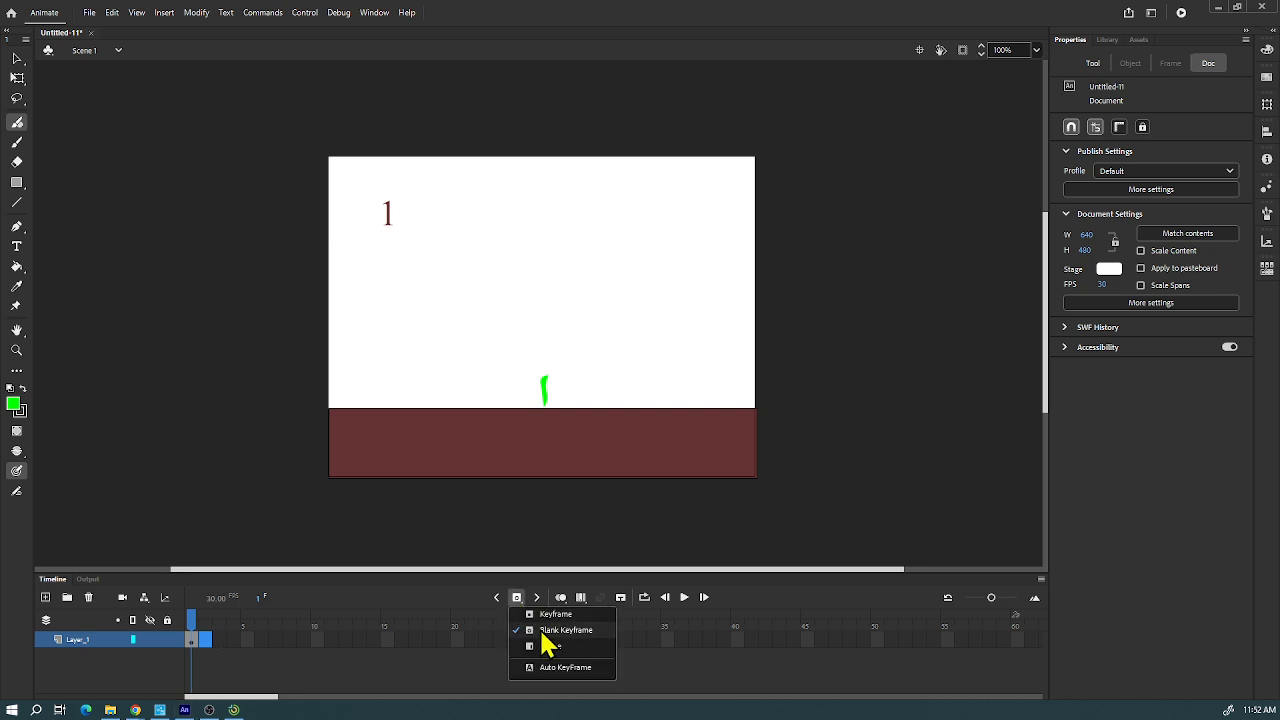
left_click(541, 630)
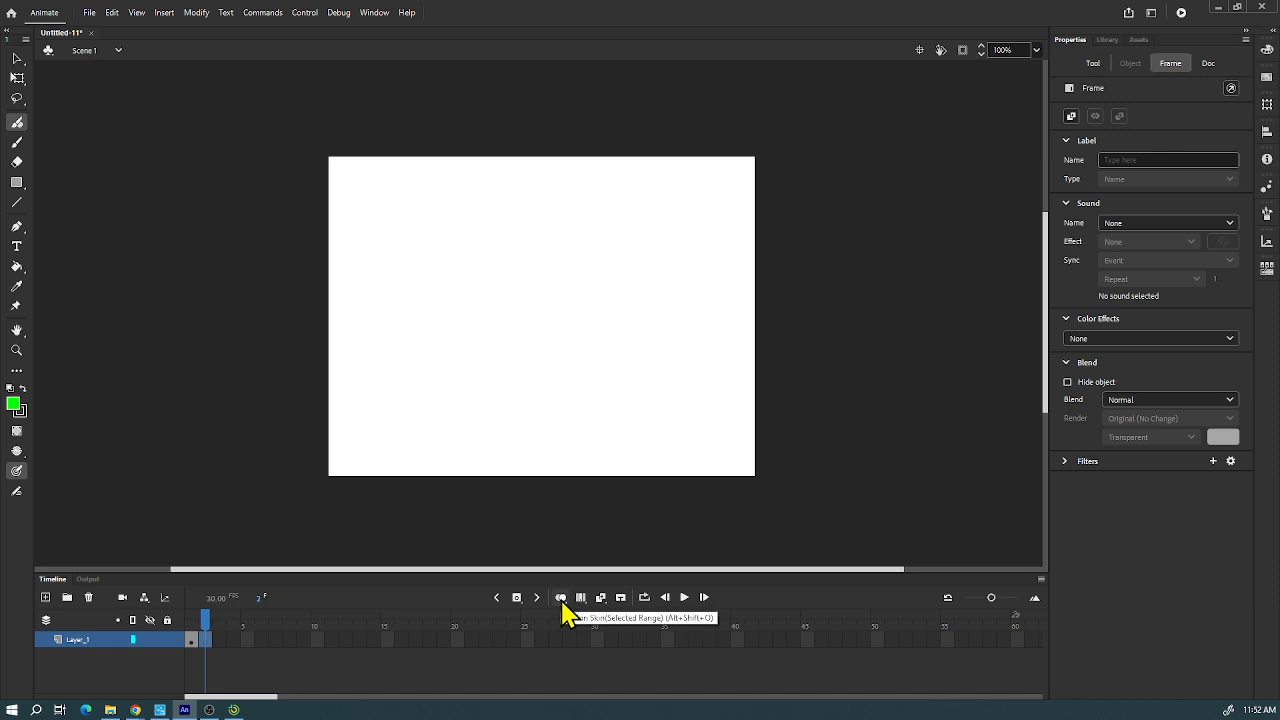
left_click(561, 597)
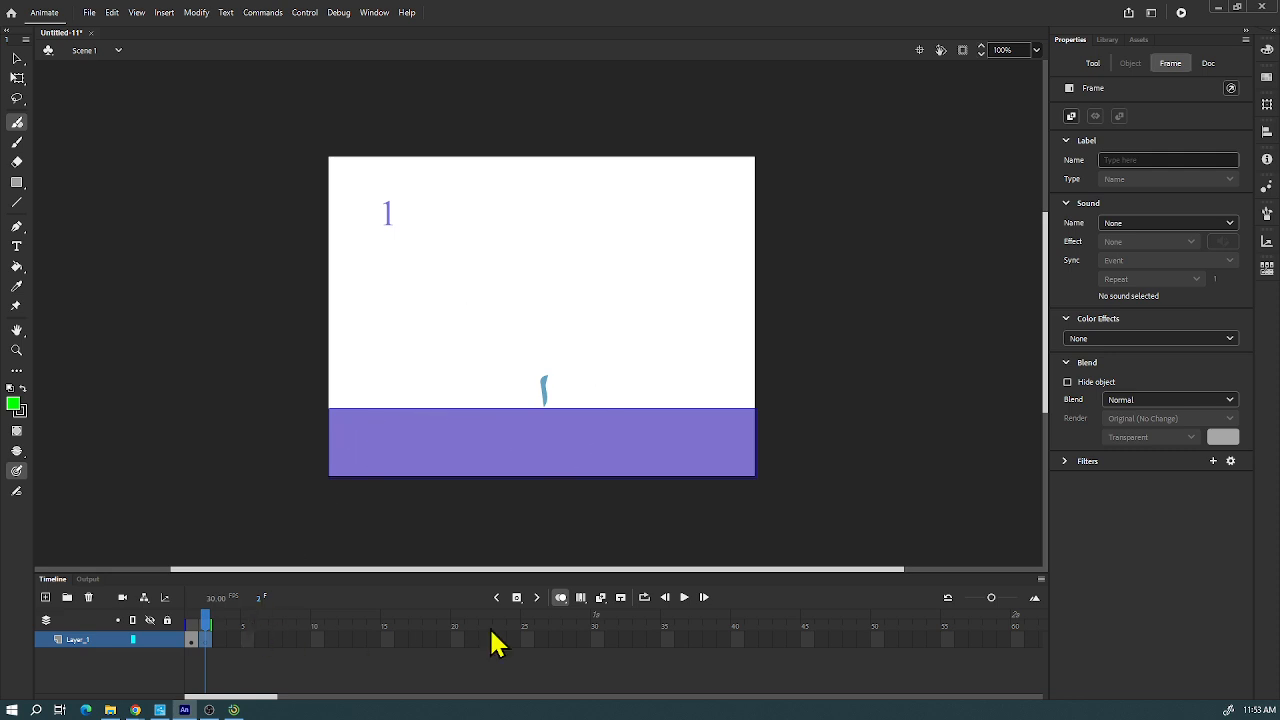
left_click(561, 597)
left_click(559, 598)
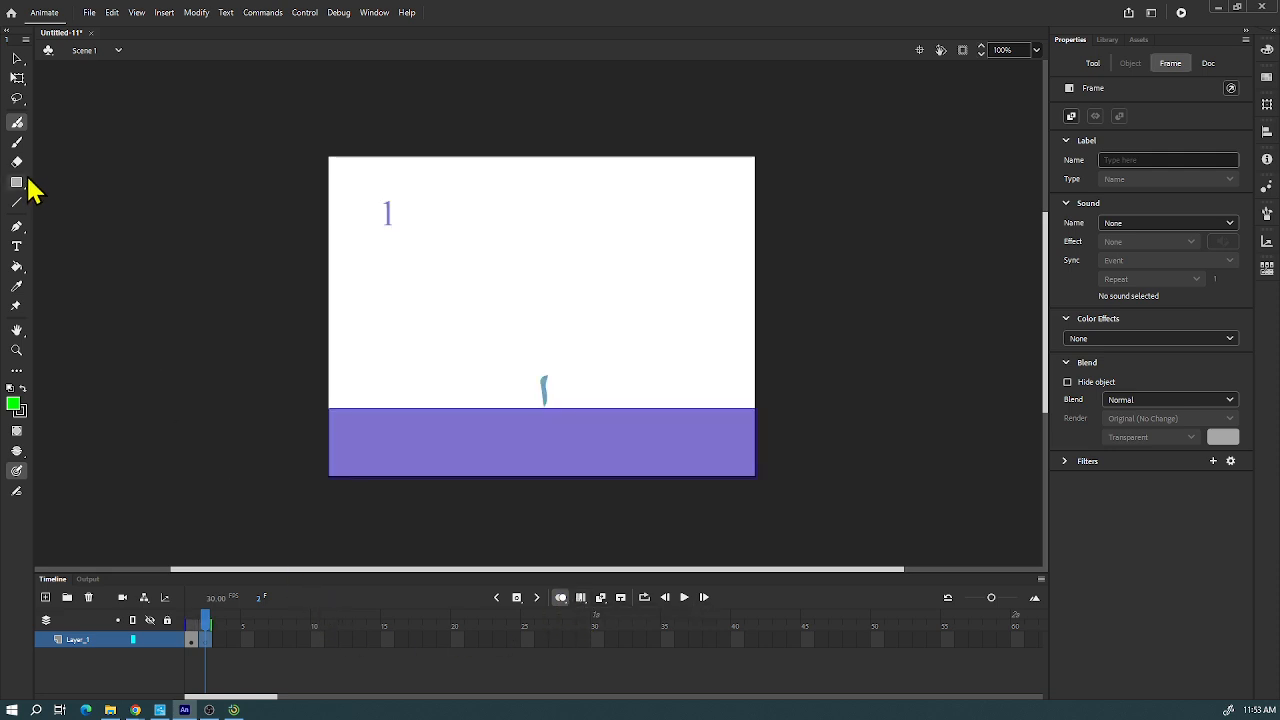
- Add the static text "2" to the right of the onion-skinned 1 in frame 2
left_click(16, 246)
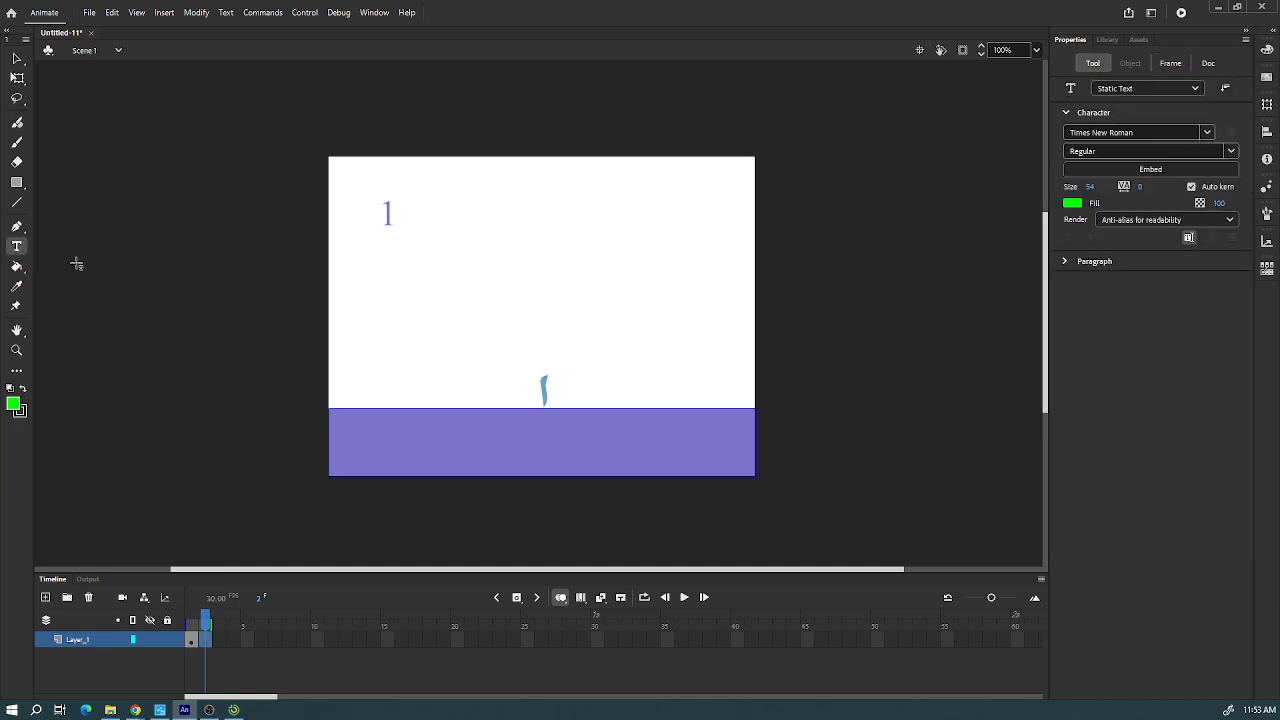
left_click(437, 207)
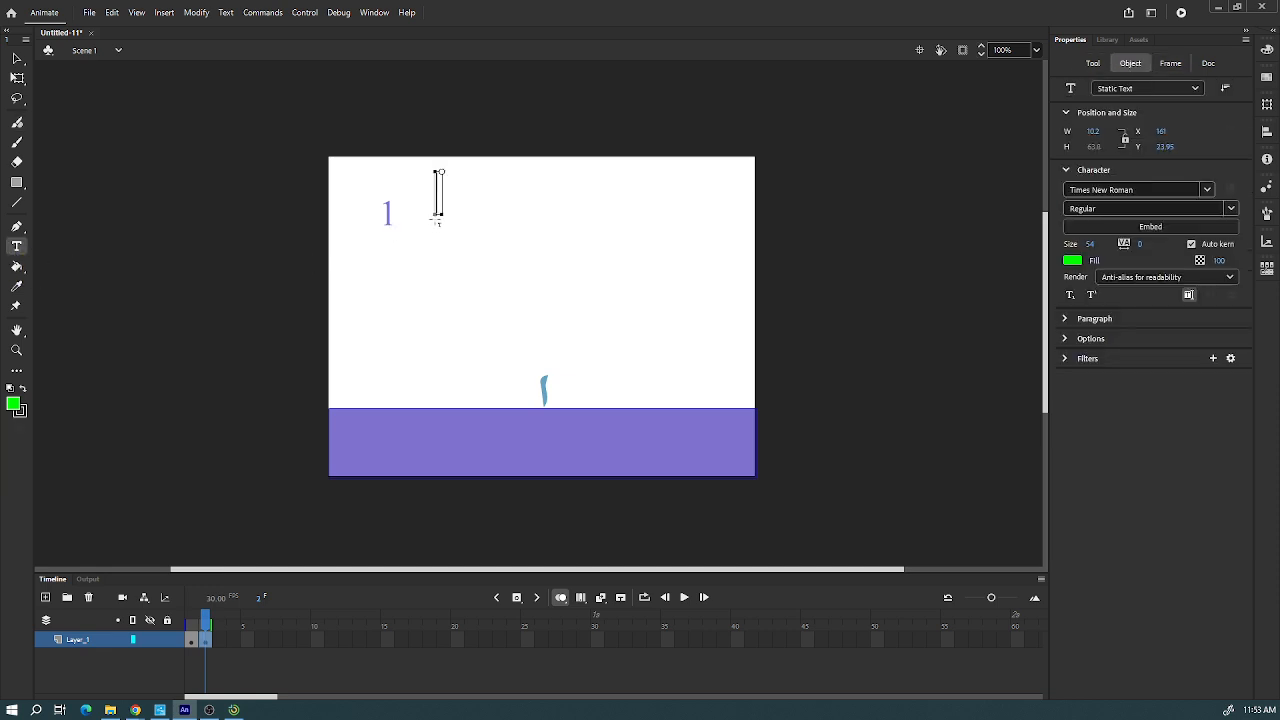
type("2")
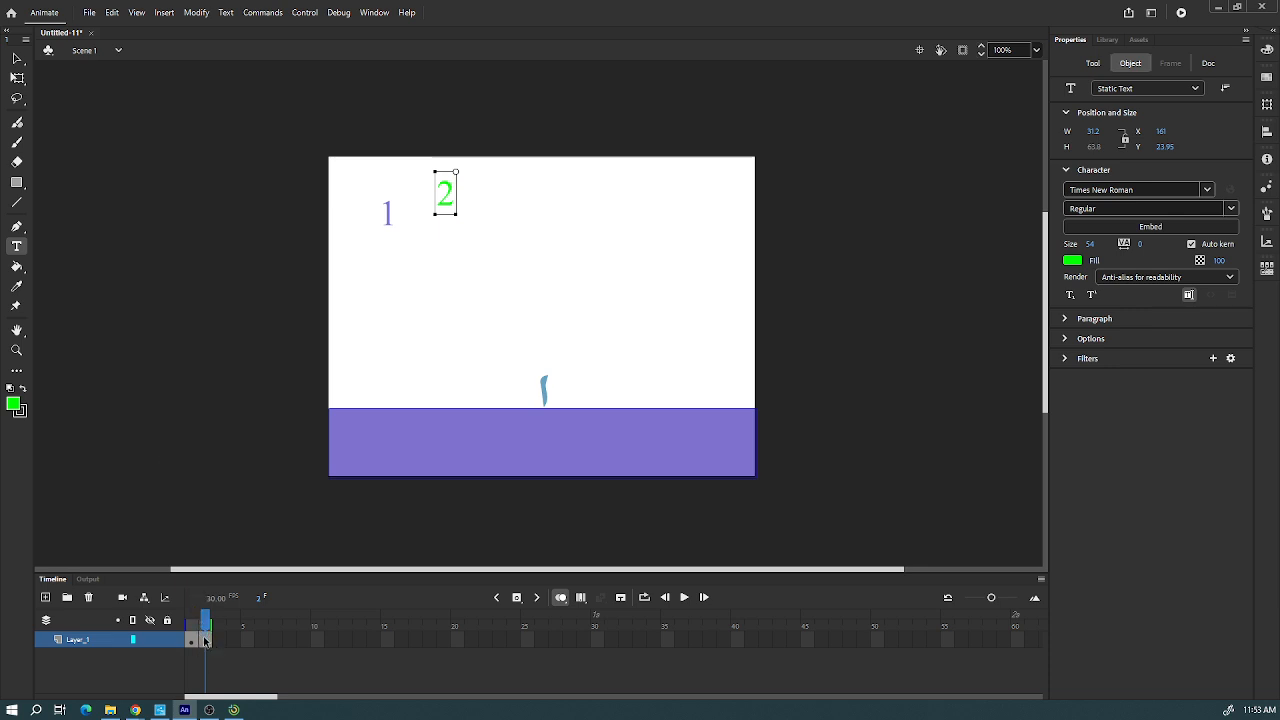
- Draw a dark red #660000 ground rectangle over the onion-skinned ground in frame 2
left_click(16, 184)
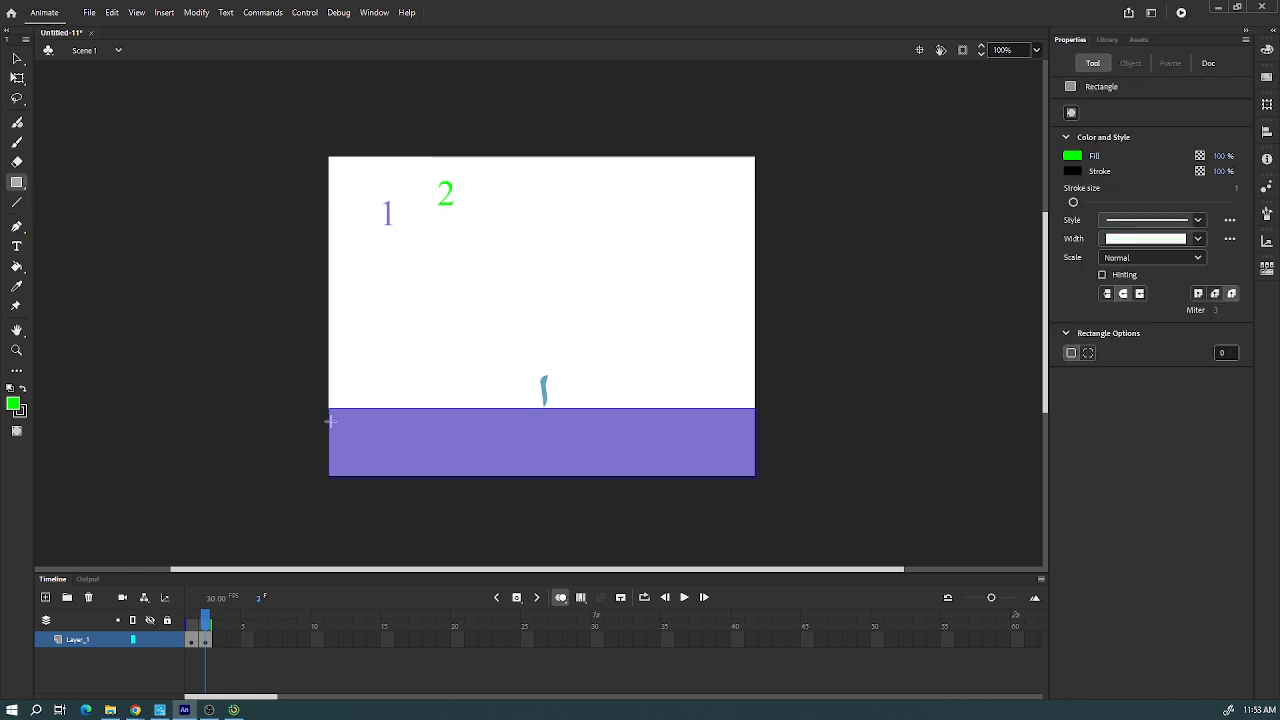
left_click(1076, 160)
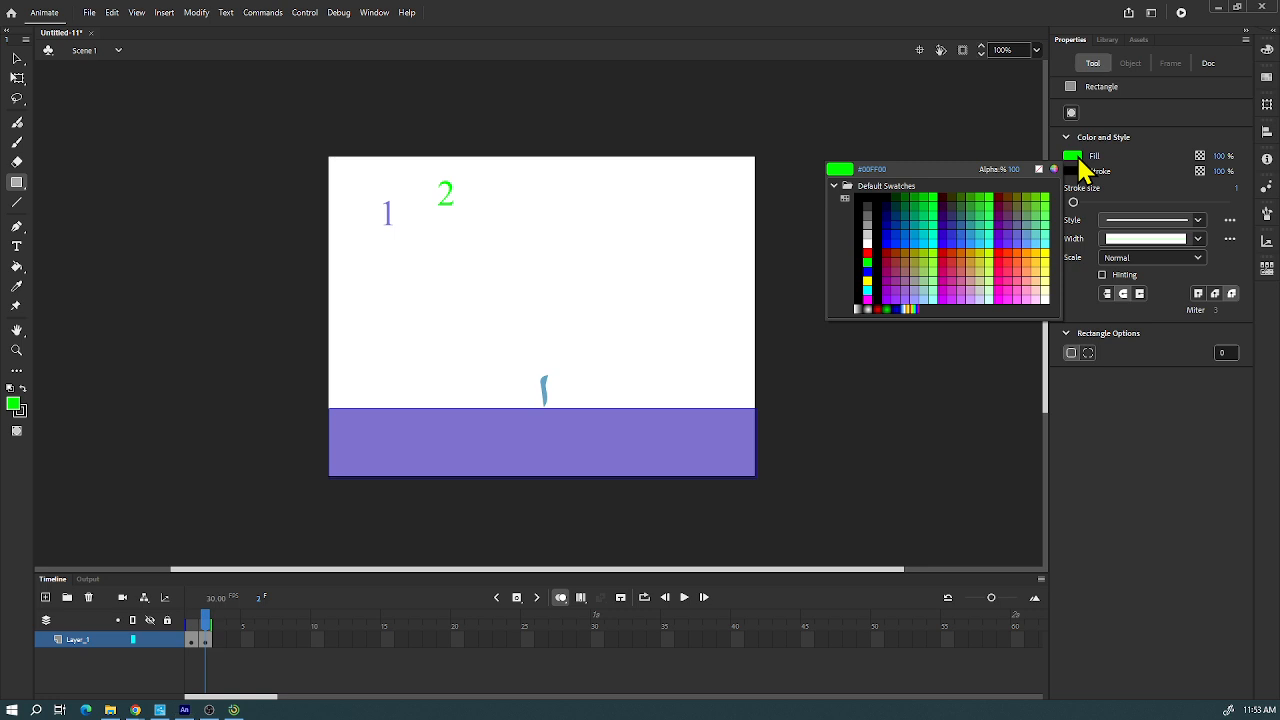
left_click(1005, 194)
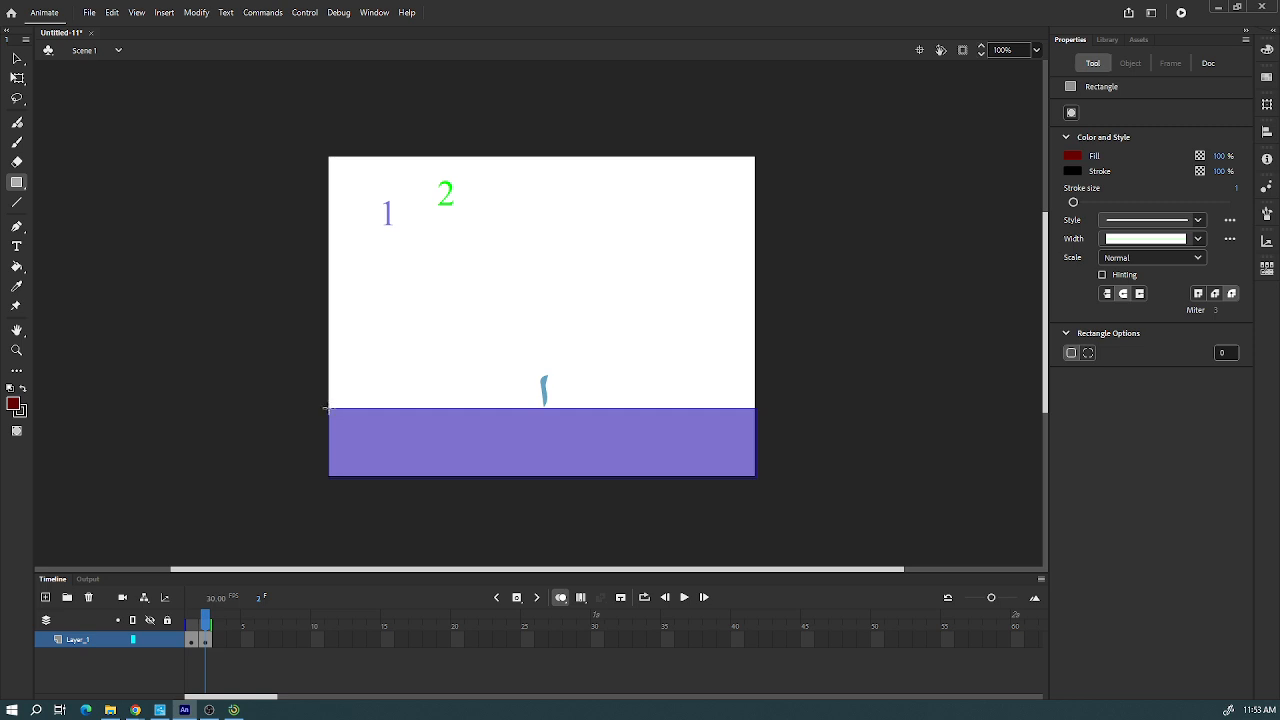
left_click_drag(327, 408, 755, 477)
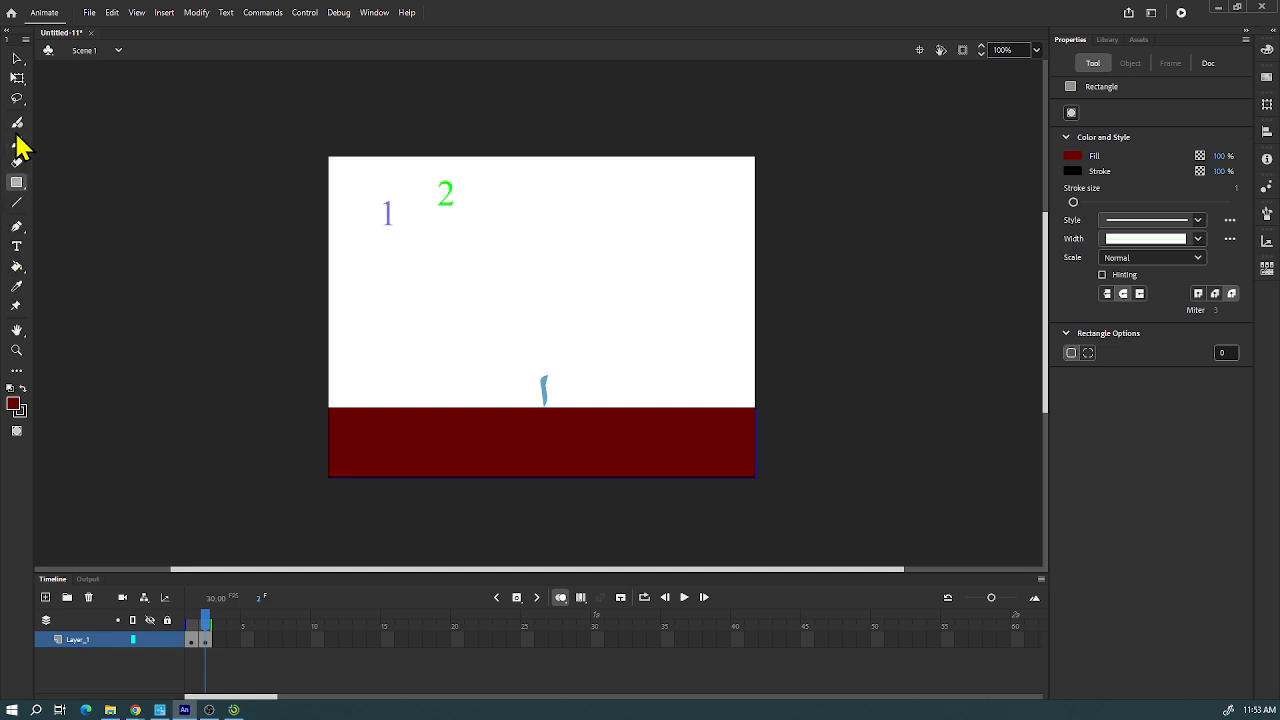
- Paint a slightly taller bright green sprout with a leaf over the onion-skinned sprout using the Fluid Brush
left_click(18, 128)
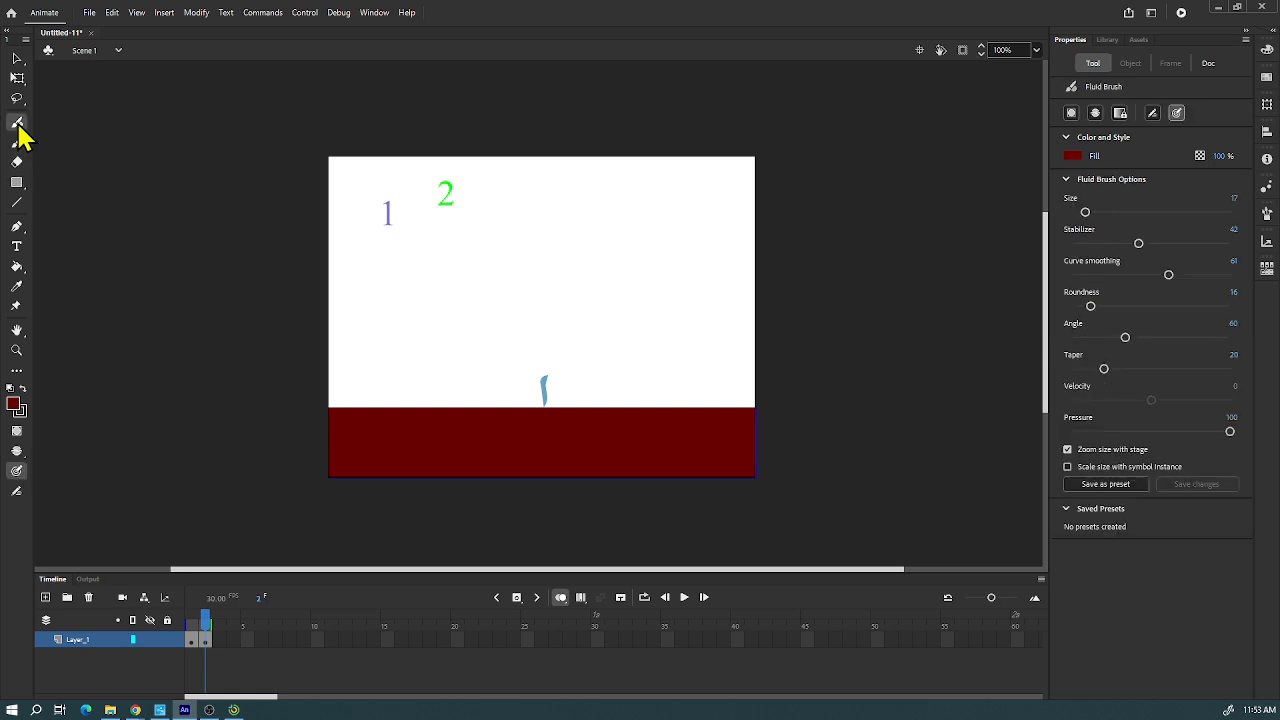
left_click(1074, 157)
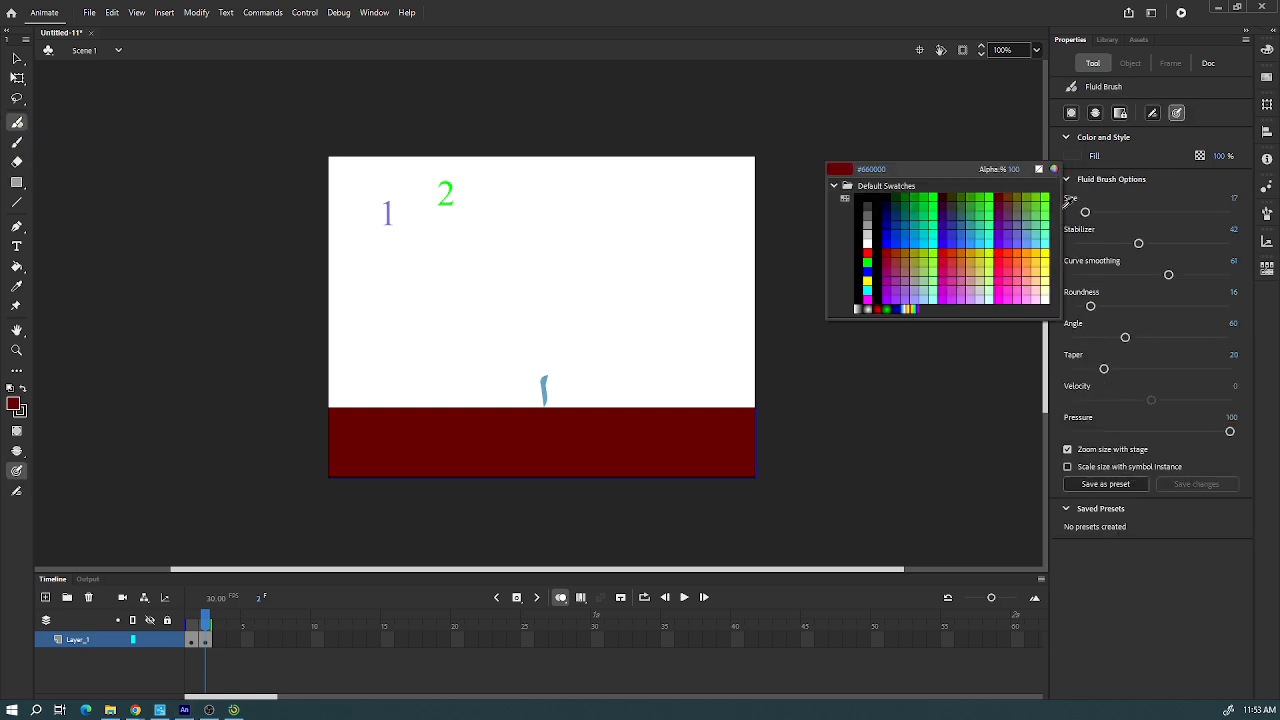
left_click(1047, 197)
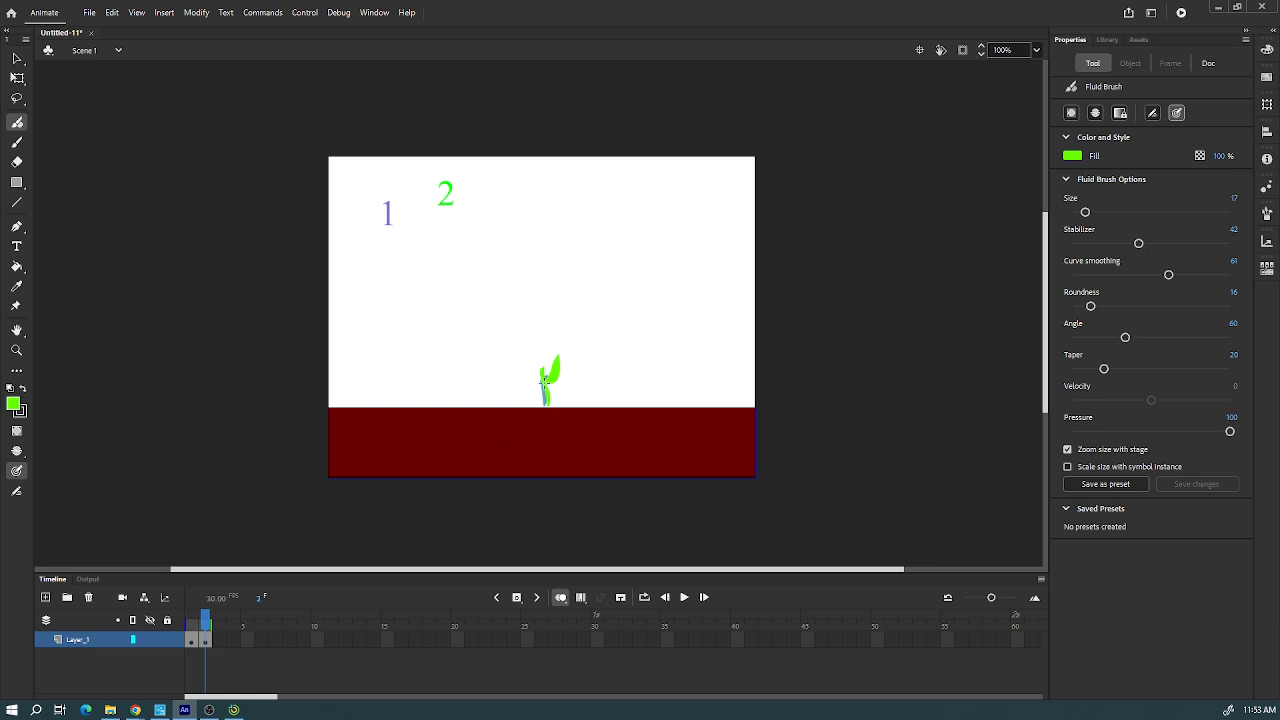
- Insert a blank keyframe at frame 3 of the layer
left_click(221, 643)
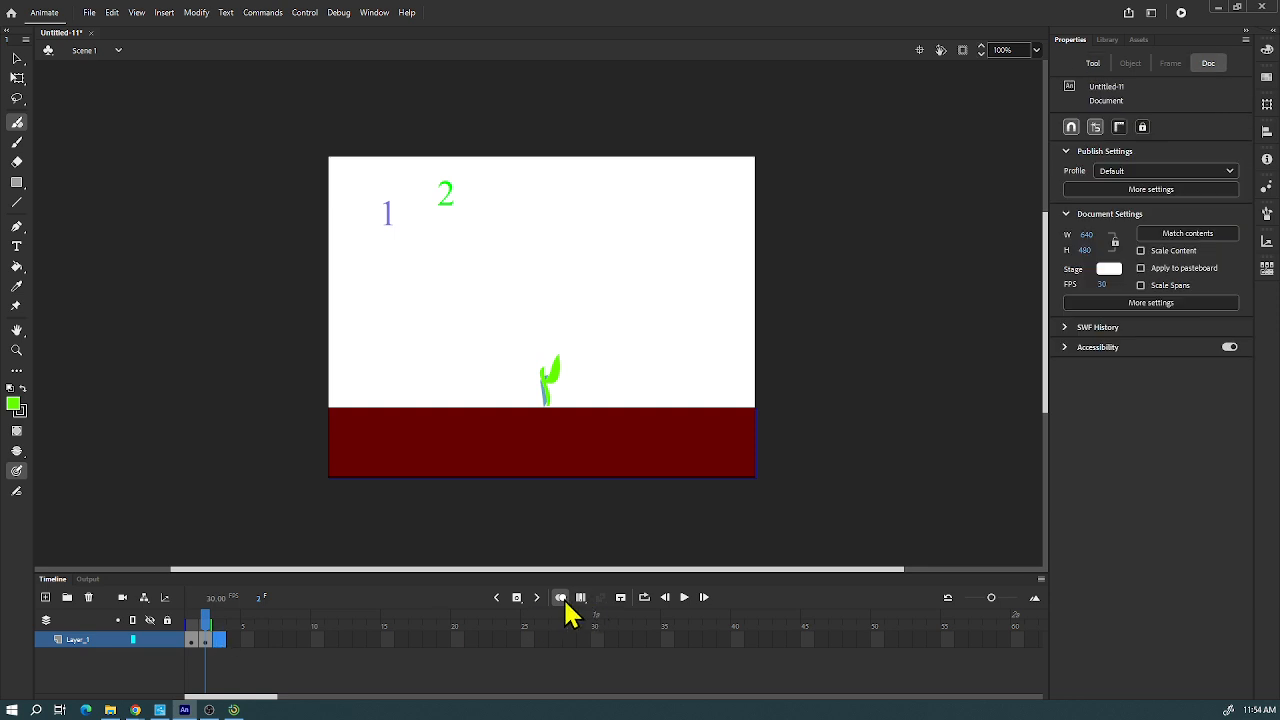
left_click(518, 601)
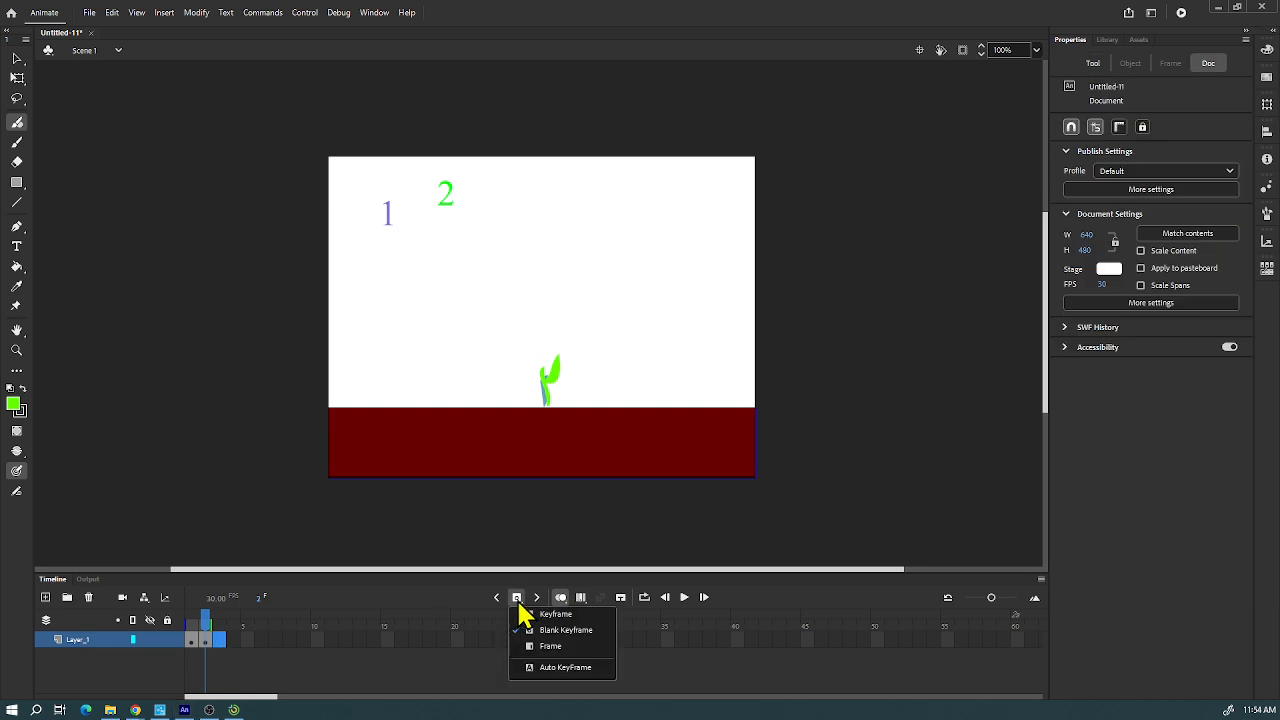
left_click(545, 631)
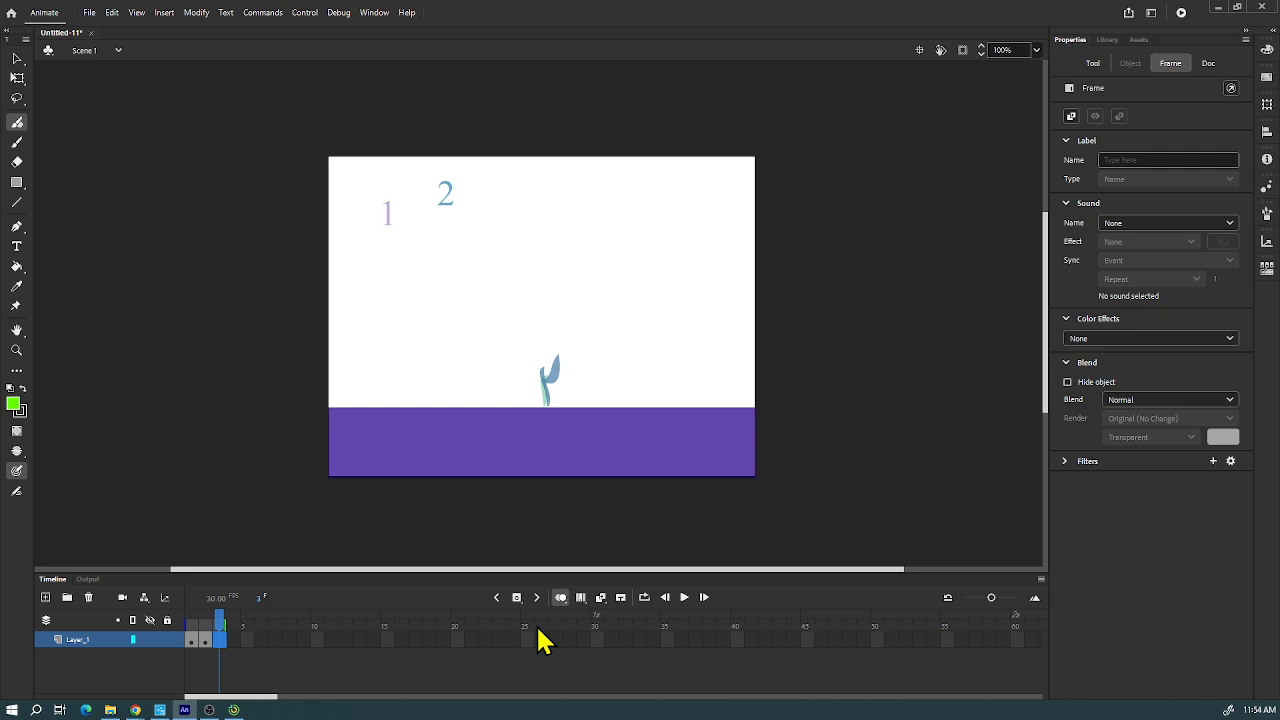
- Add the static text "3" in frame 3 and move it level with the onion-skinned 2, just to its right
left_click(16, 246)
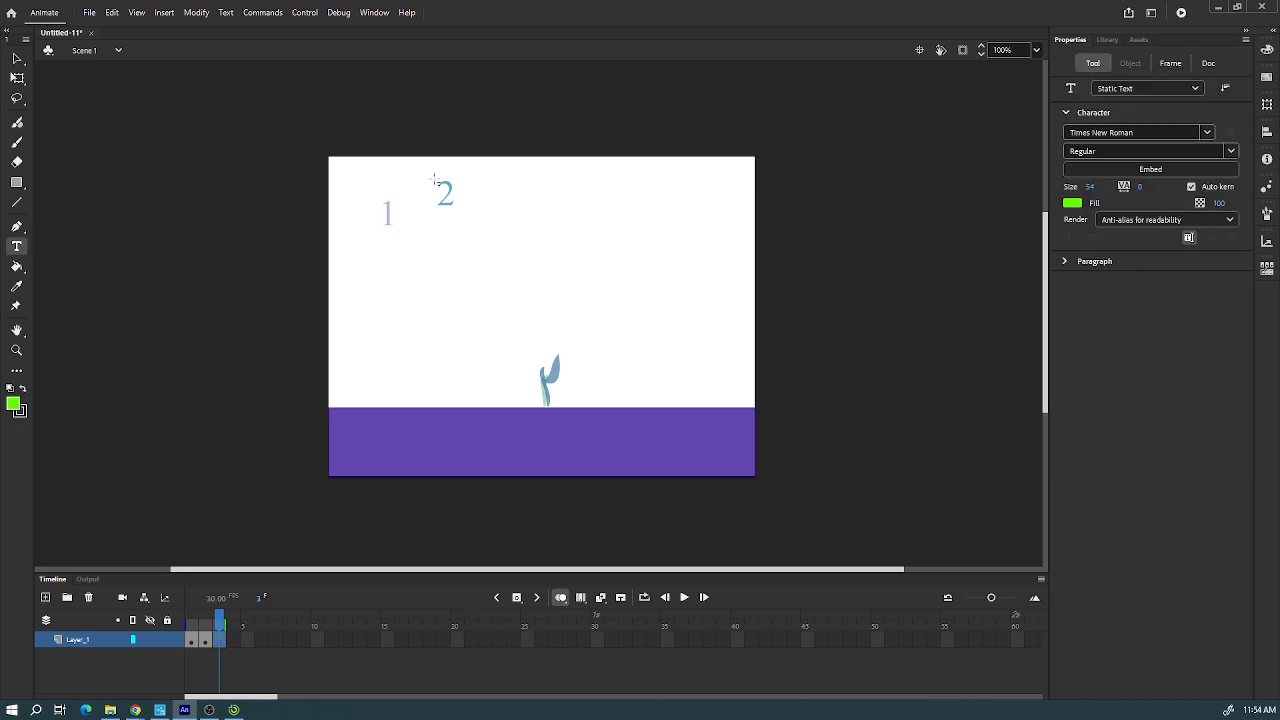
left_click(503, 175)
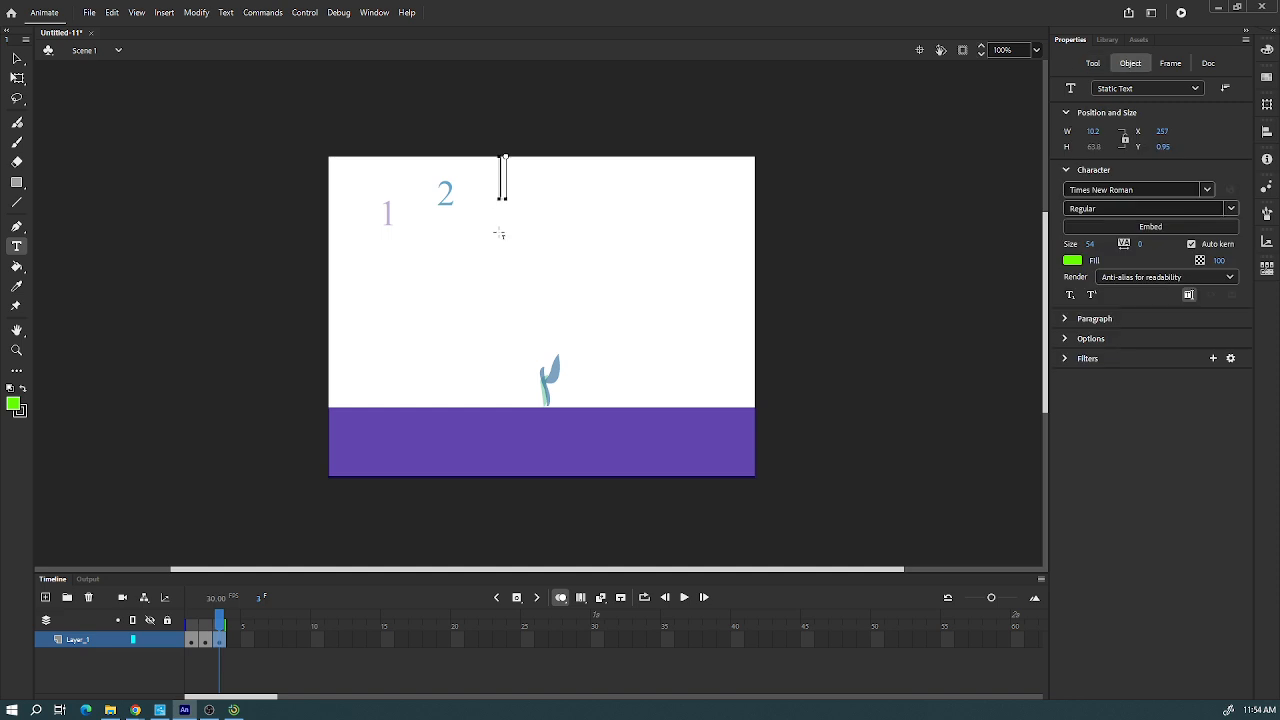
type("3")
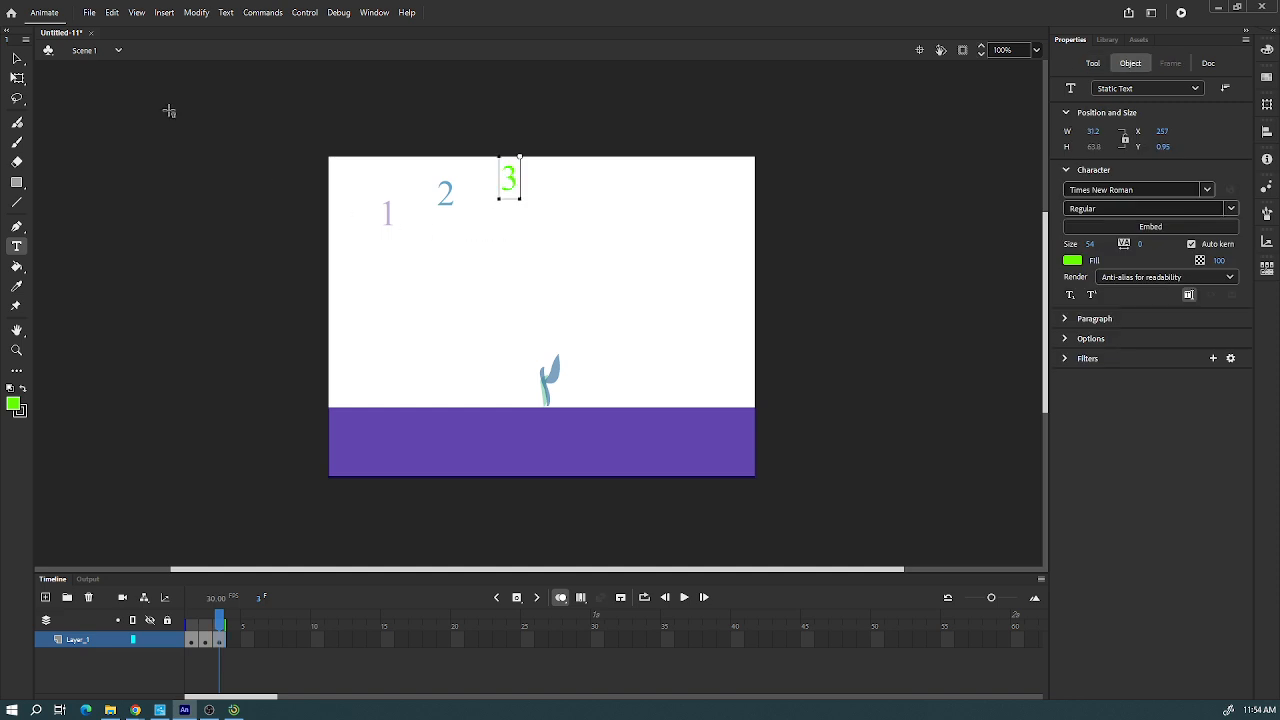
left_click(16, 59)
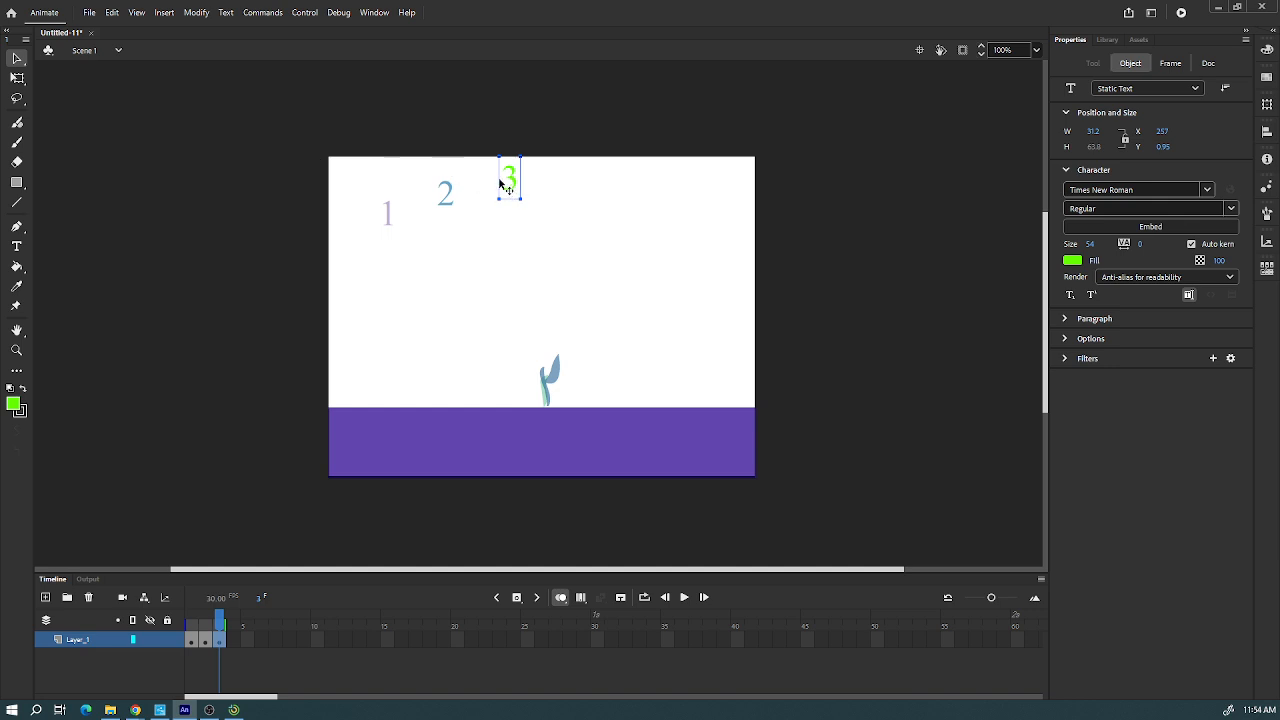
left_click_drag(500, 183, 483, 199)
- Draw a dark red #660000 ground rectangle over the onion-skinned ground in frame 3
left_click(17, 185)
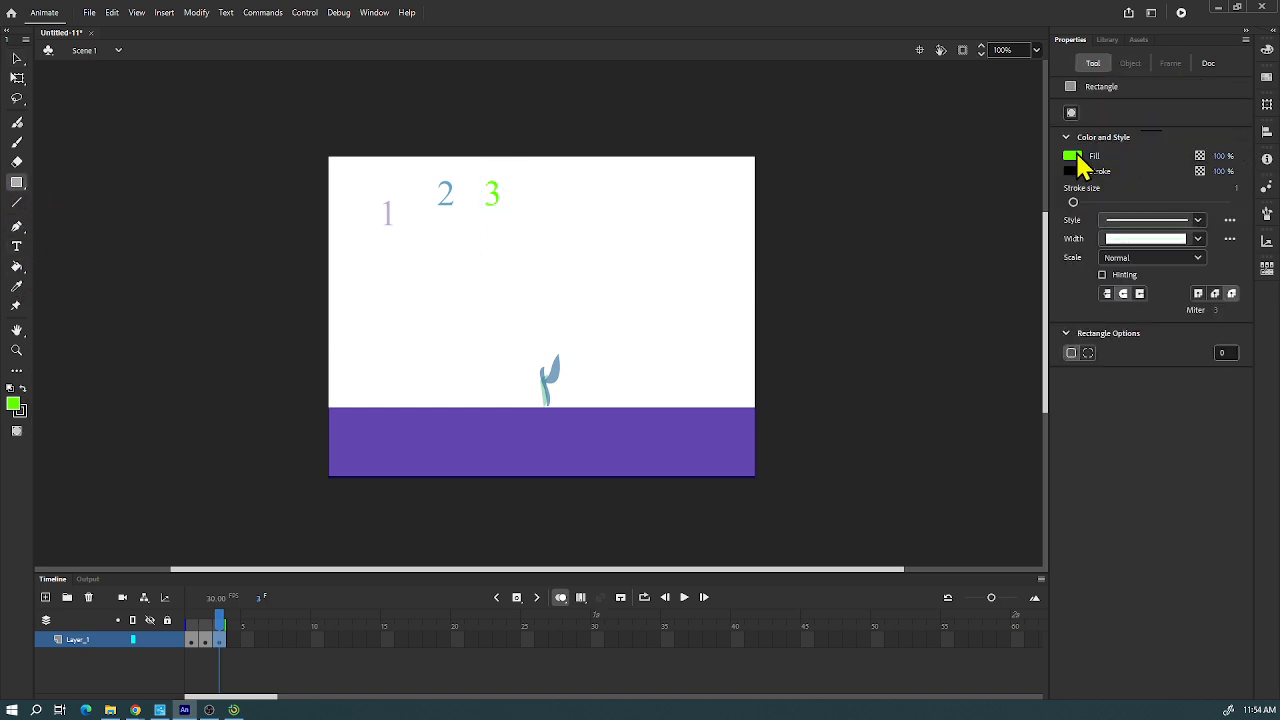
left_click(1072, 156)
left_click(928, 253)
left_click_drag(331, 408, 755, 479)
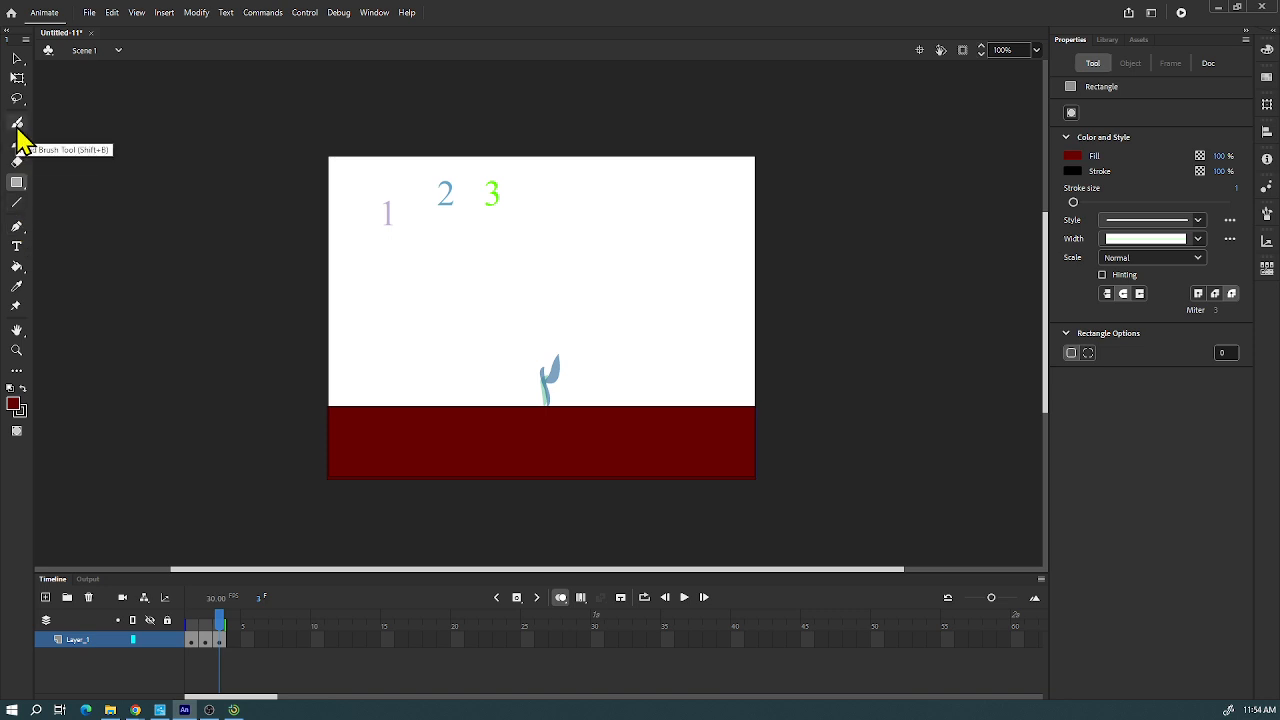
- Paint a bright green sprout with a leaf on each side over the onion-skinned sprout in frame 3 using the Fluid Brush
left_click(17, 123)
left_click(1073, 157)
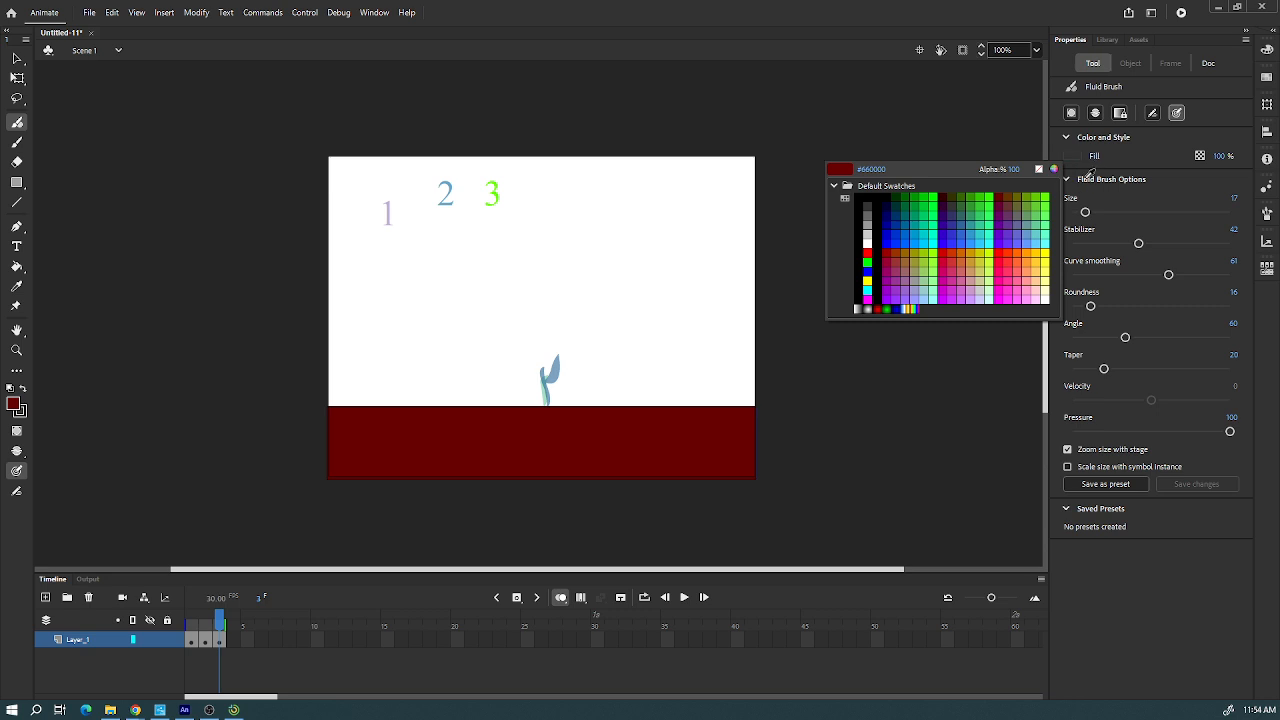
left_click(1046, 198)
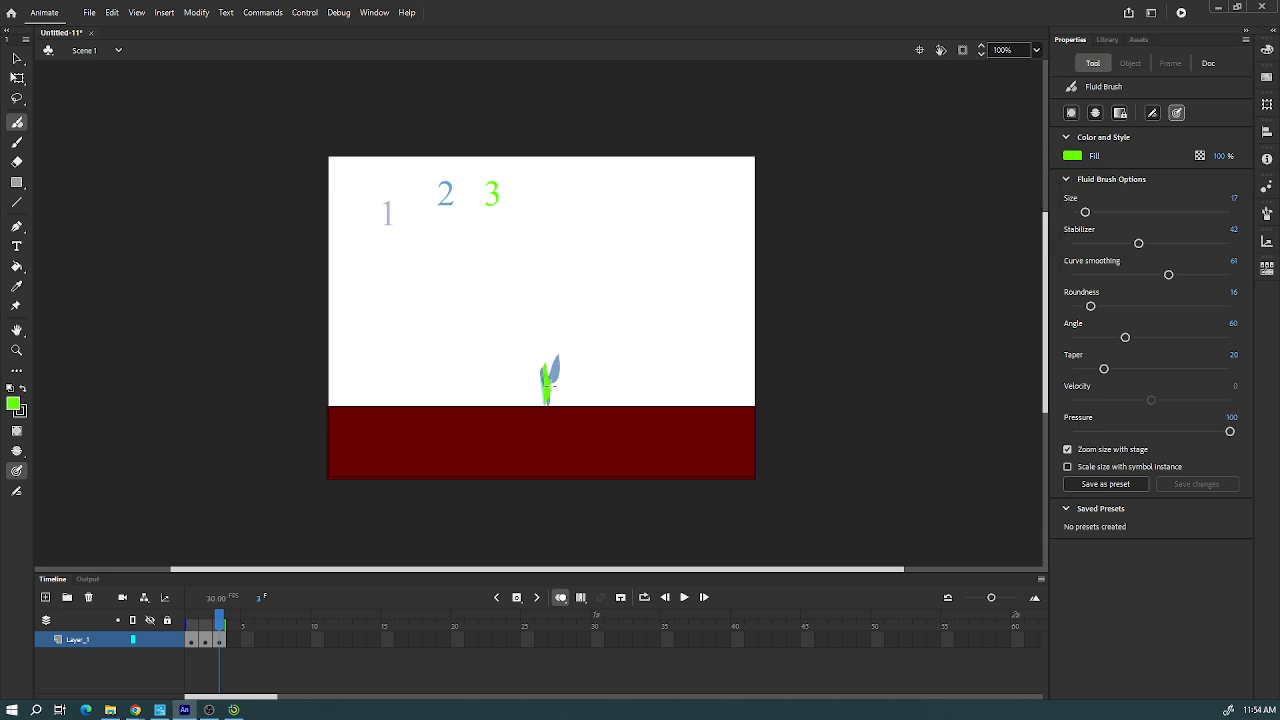
left_click_drag(560, 373, 560, 372)
- Insert a blank keyframe at frame 4 and draw a bright green rectangle over the onion-skinned ground
left_click(233, 641)
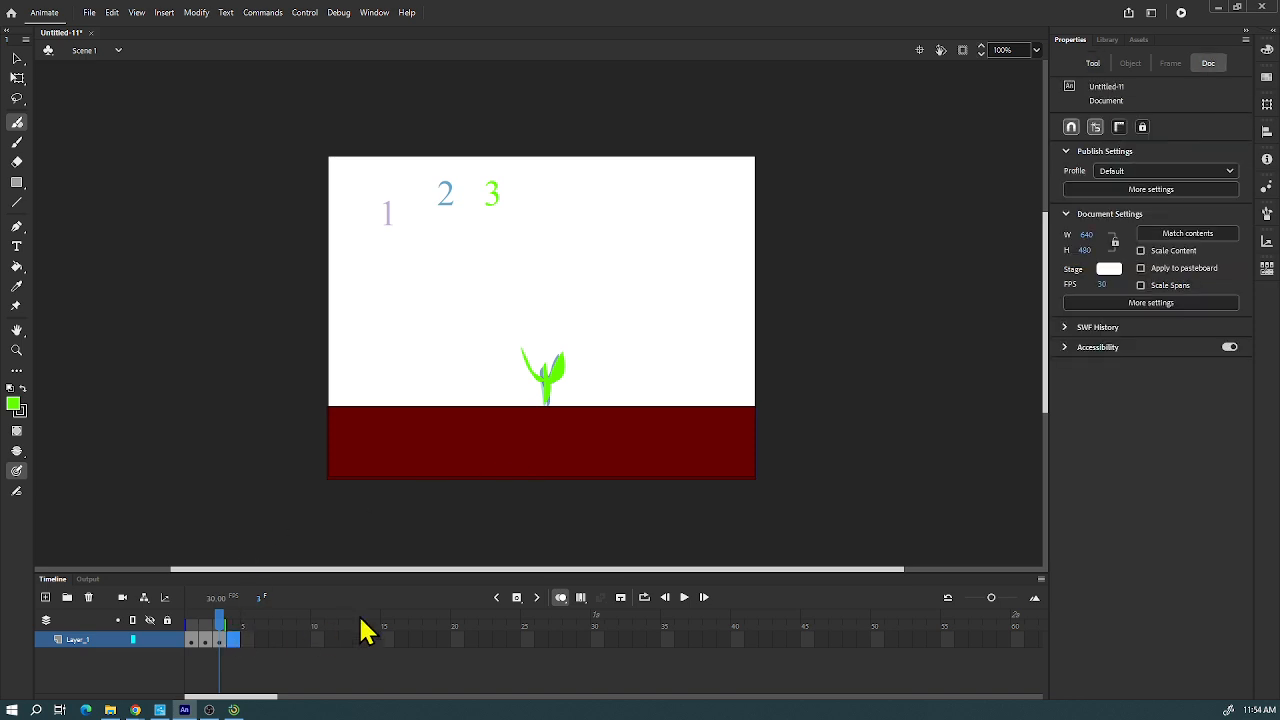
left_click(516, 597)
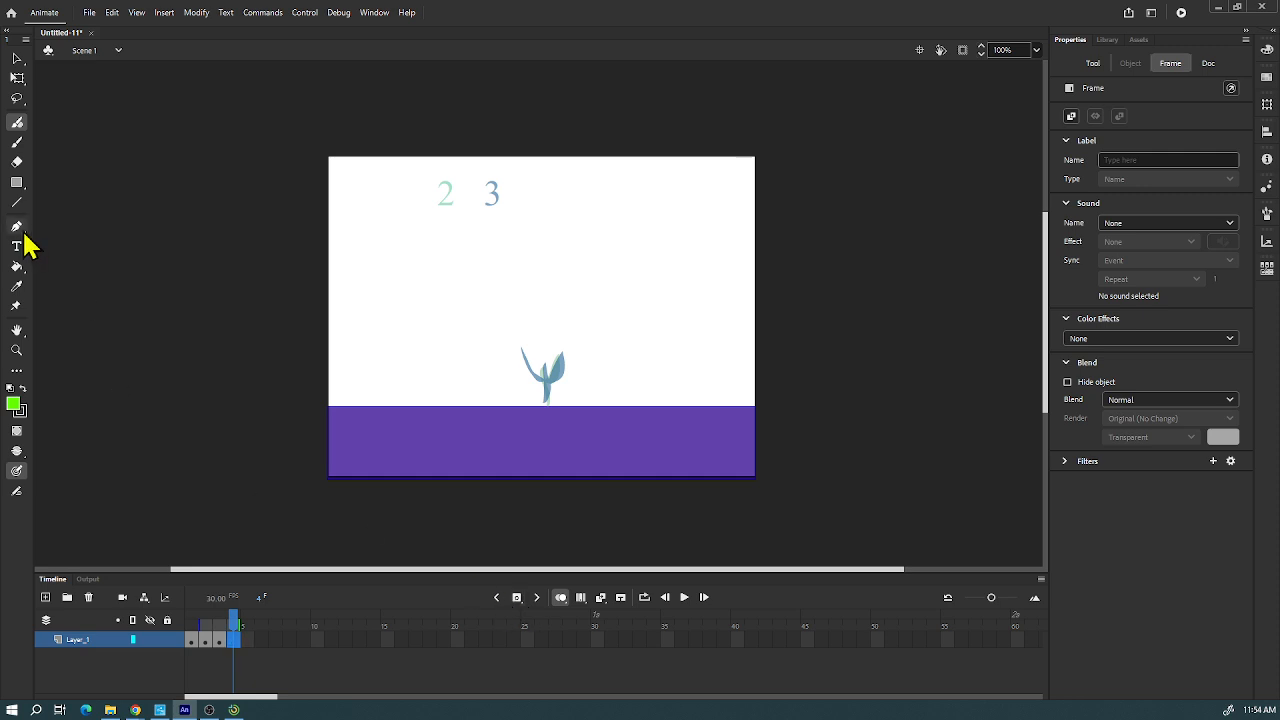
left_click(16, 182)
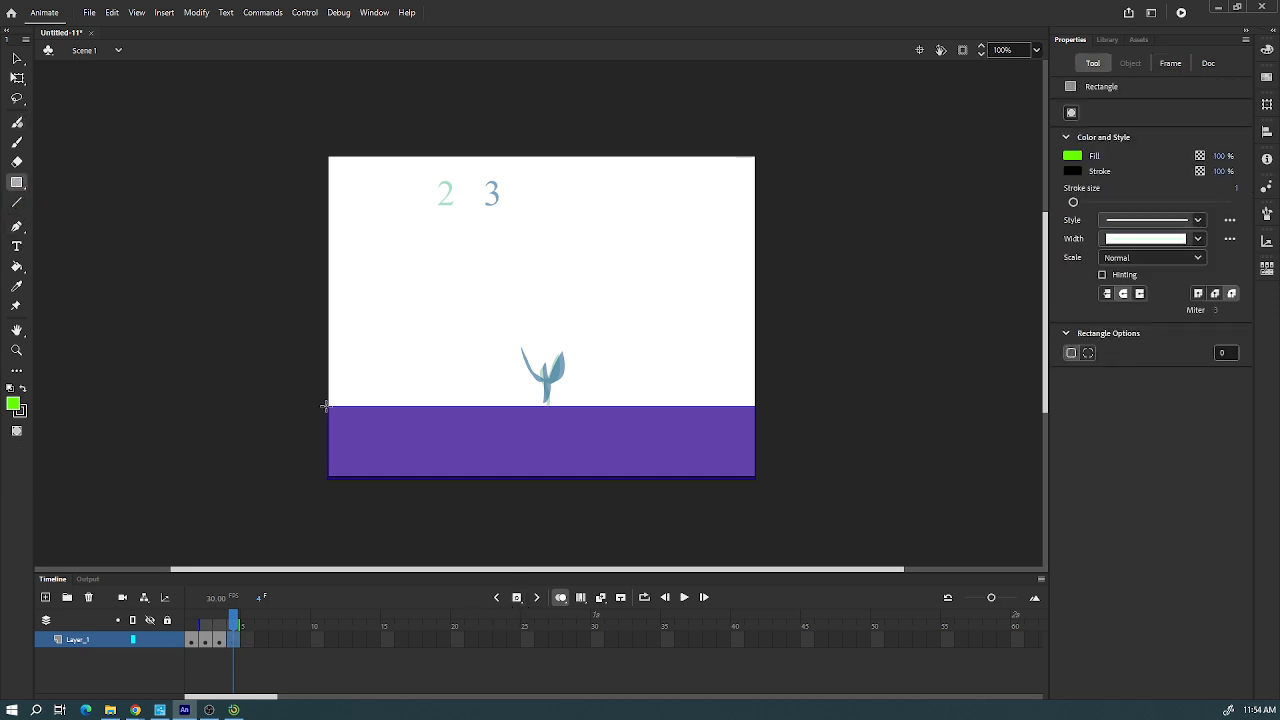
left_click_drag(328, 406, 755, 480)
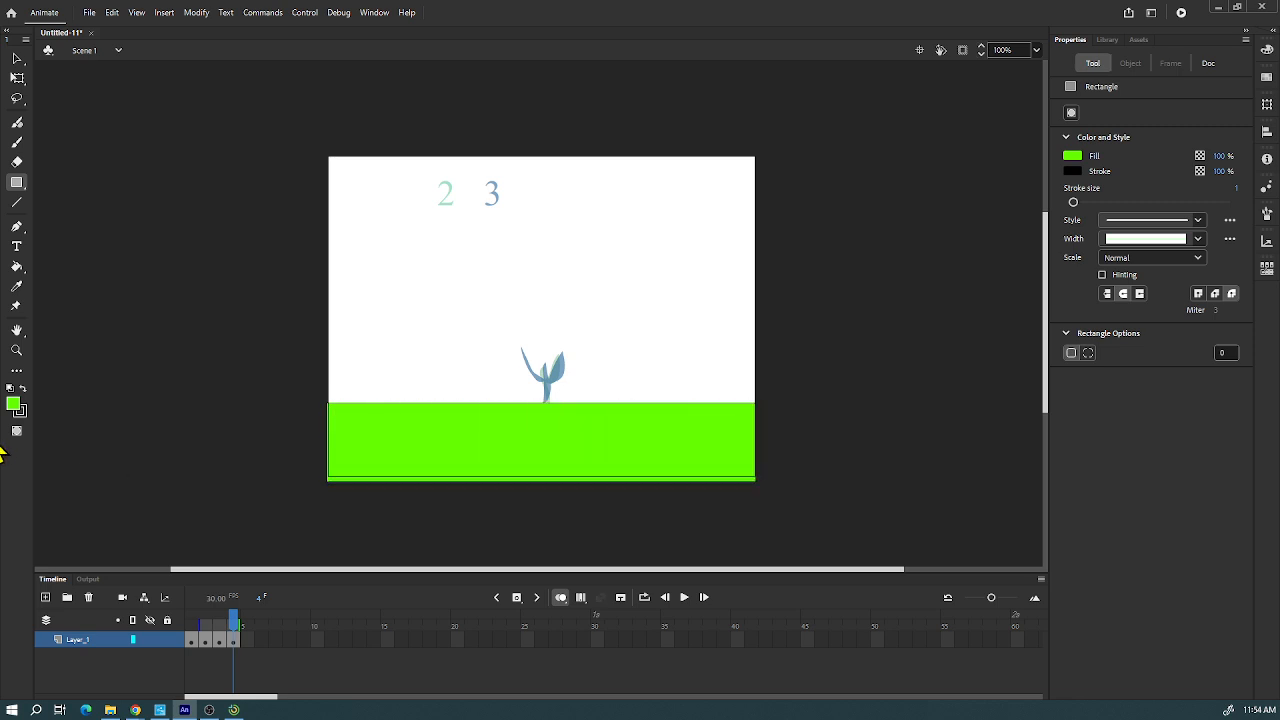
- Change the fill of frame 4's ground rectangle to dark red #660000 and deselect it
left_click(14, 406)
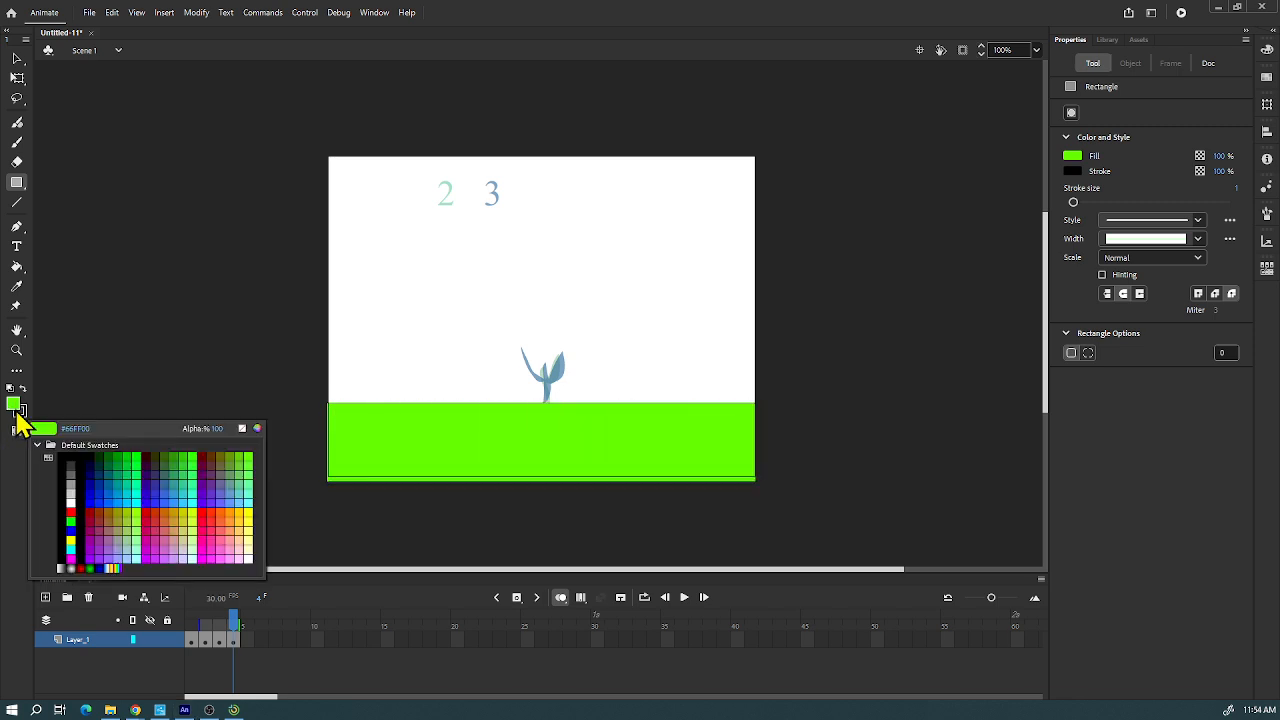
left_click(207, 453)
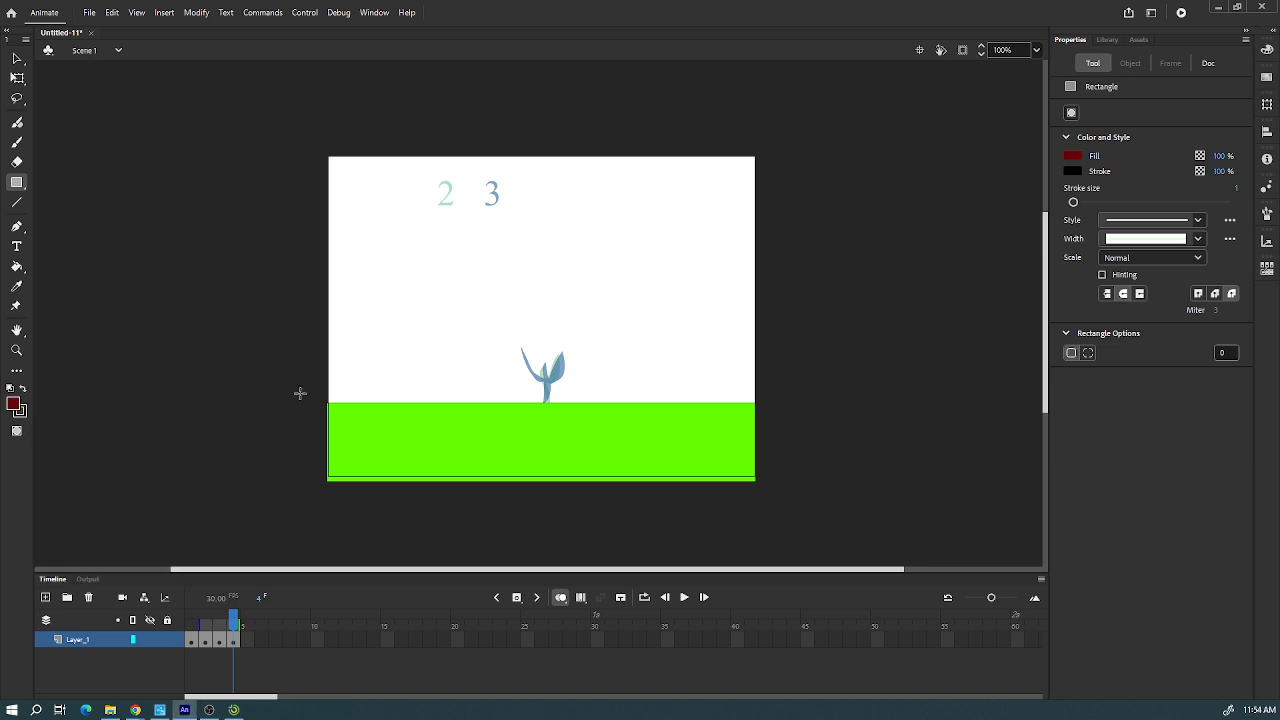
left_click(17, 58)
left_click(388, 428)
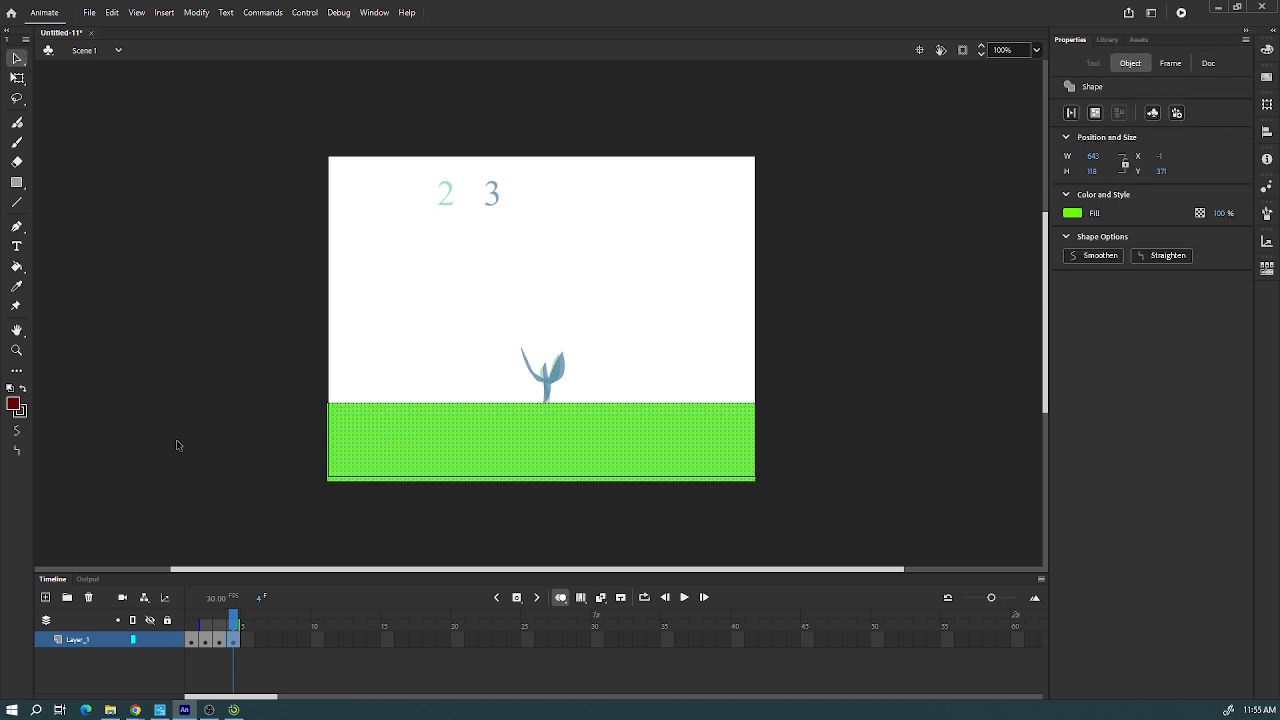
left_click(14, 406)
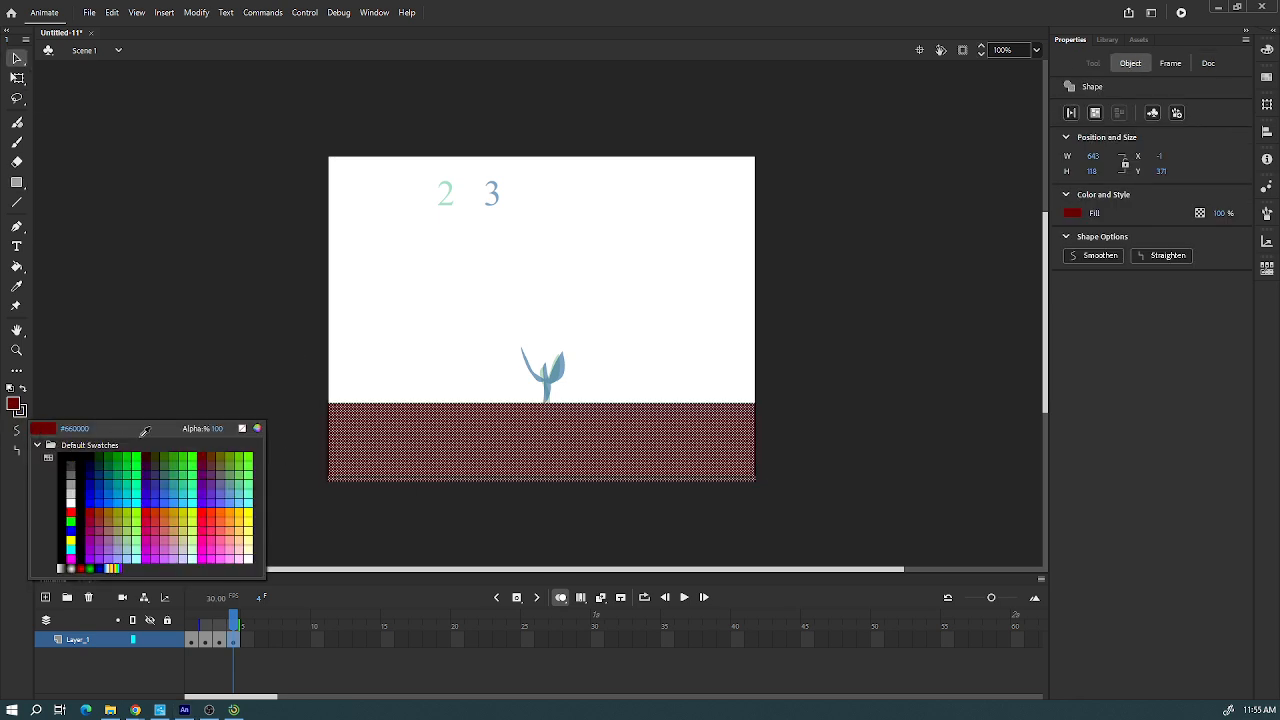
left_click(204, 458)
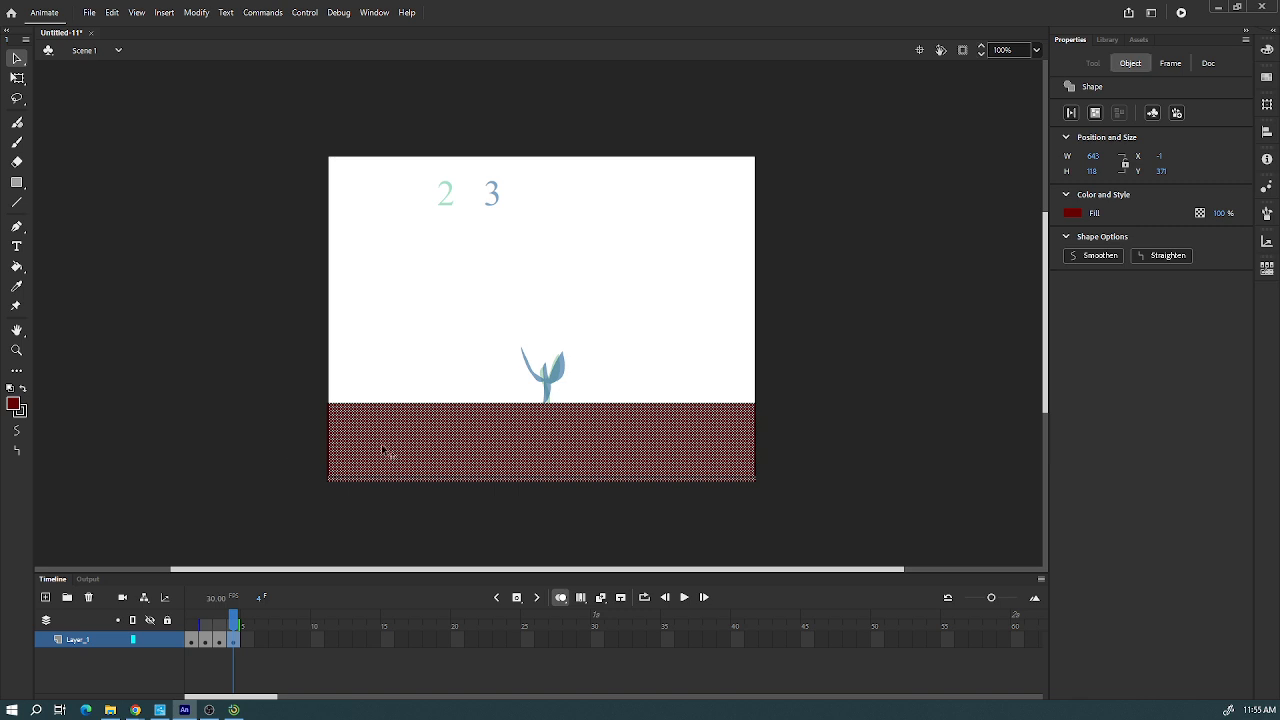
left_click(519, 495)
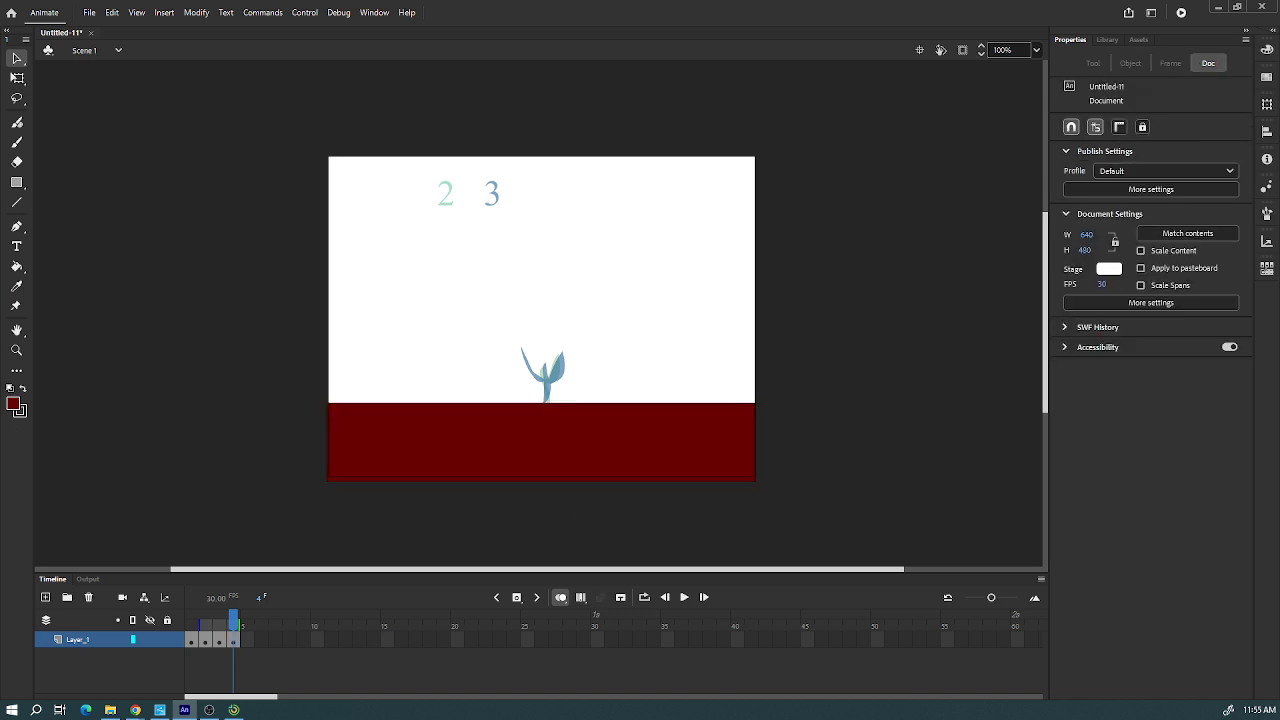
- Paint a taller #66FF00 green plant with three pointed leaves over the onion-skinned sprout in frame 4 using the Fluid Brush
left_click(17, 122)
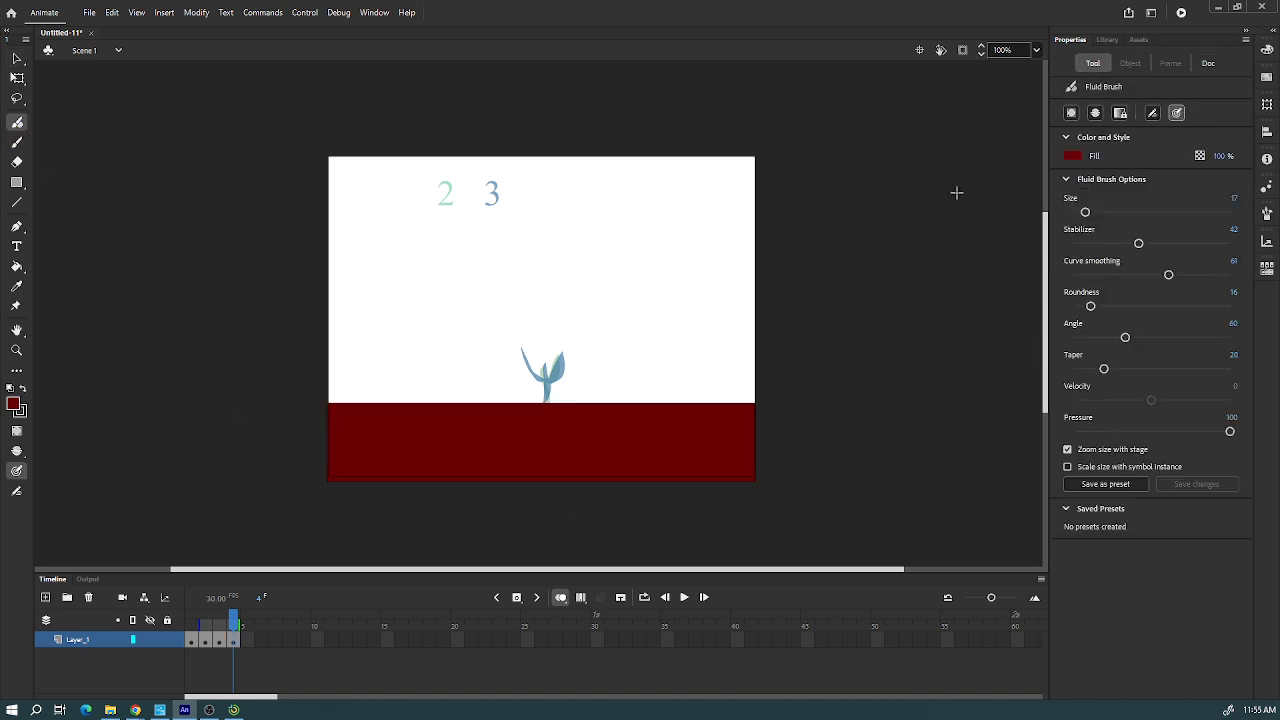
left_click(1073, 157)
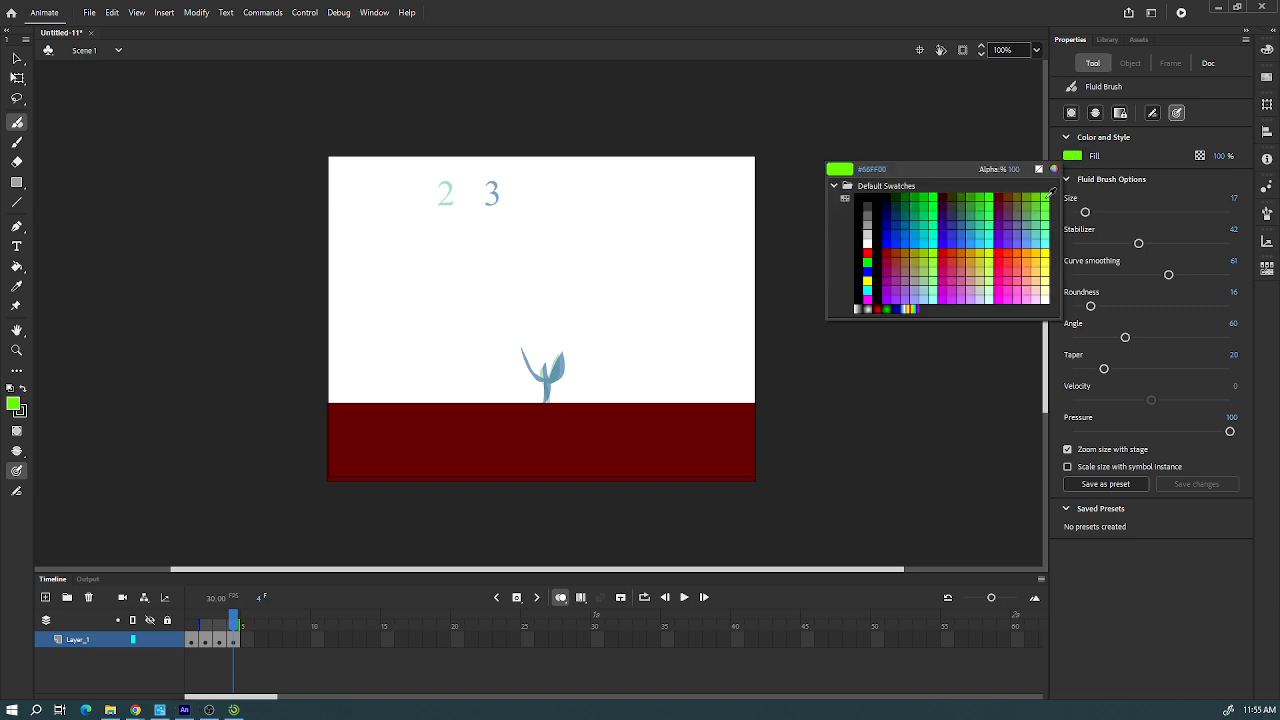
left_click(1046, 196)
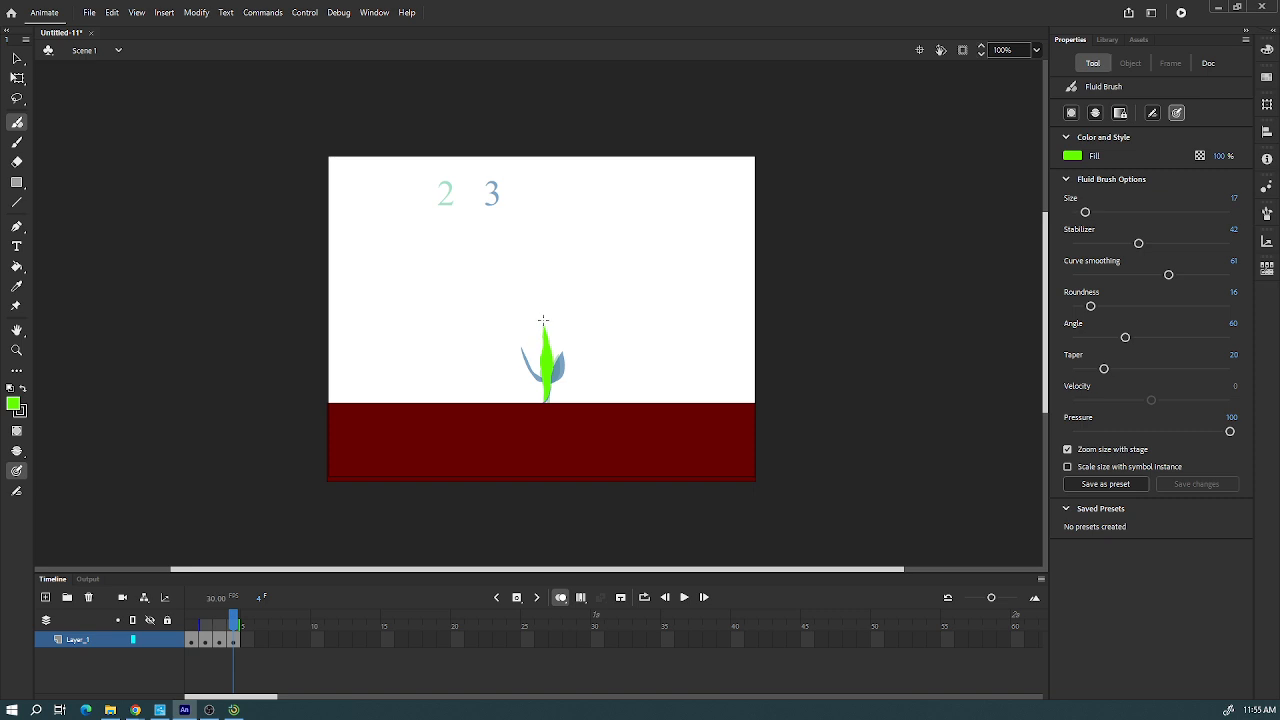
left_click_drag(560, 356, 565, 318)
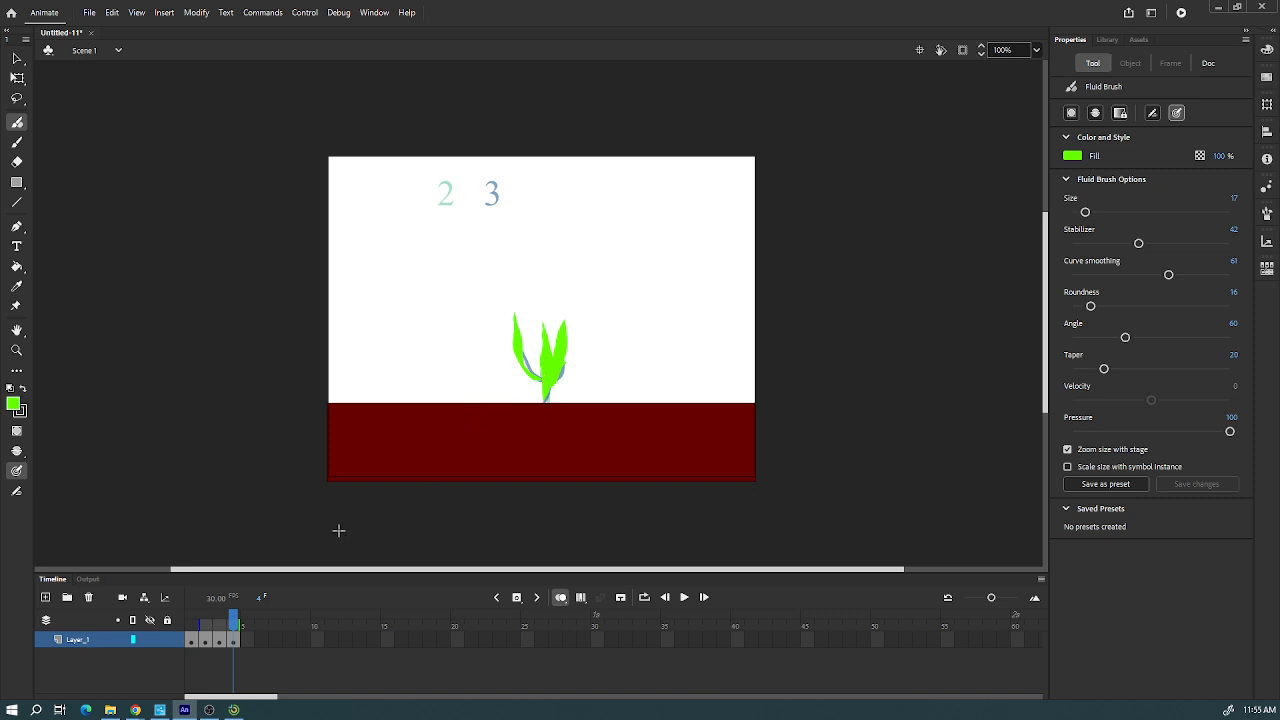
- Add the static text "4" in frame 4, just to the right of the onion-skinned 3
left_click(17, 247)
left_click(532, 190)
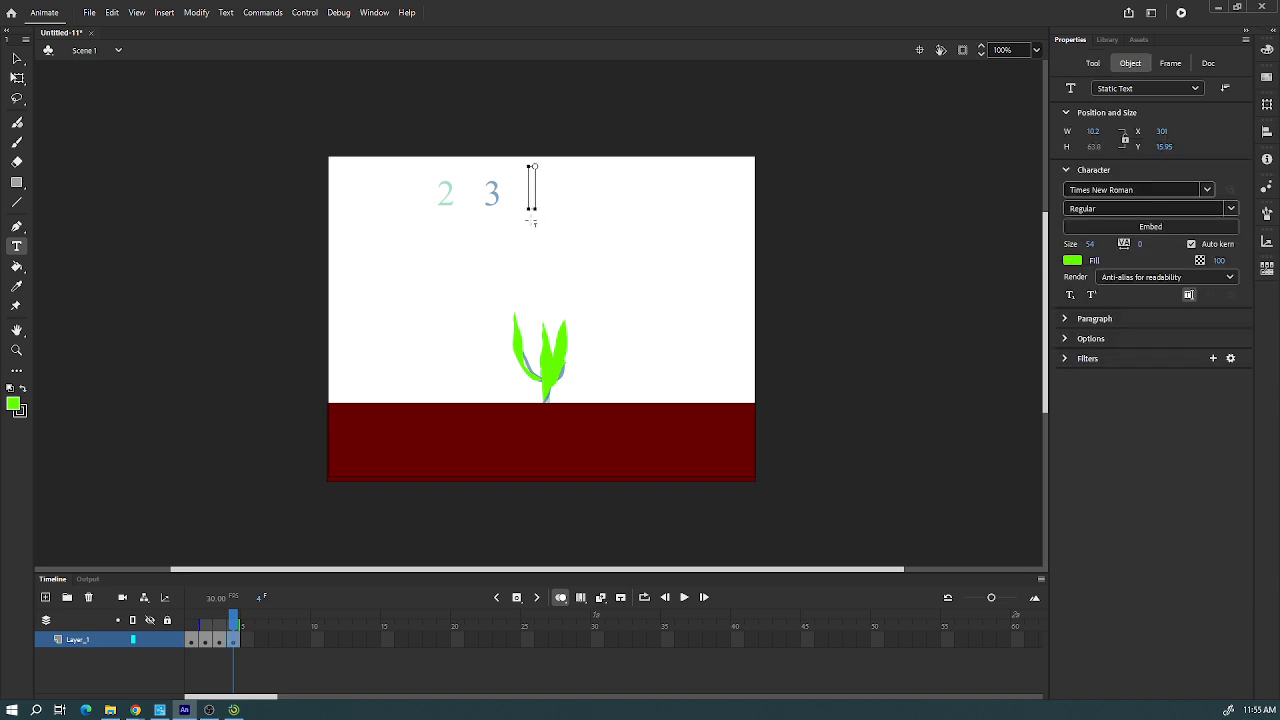
type("4")
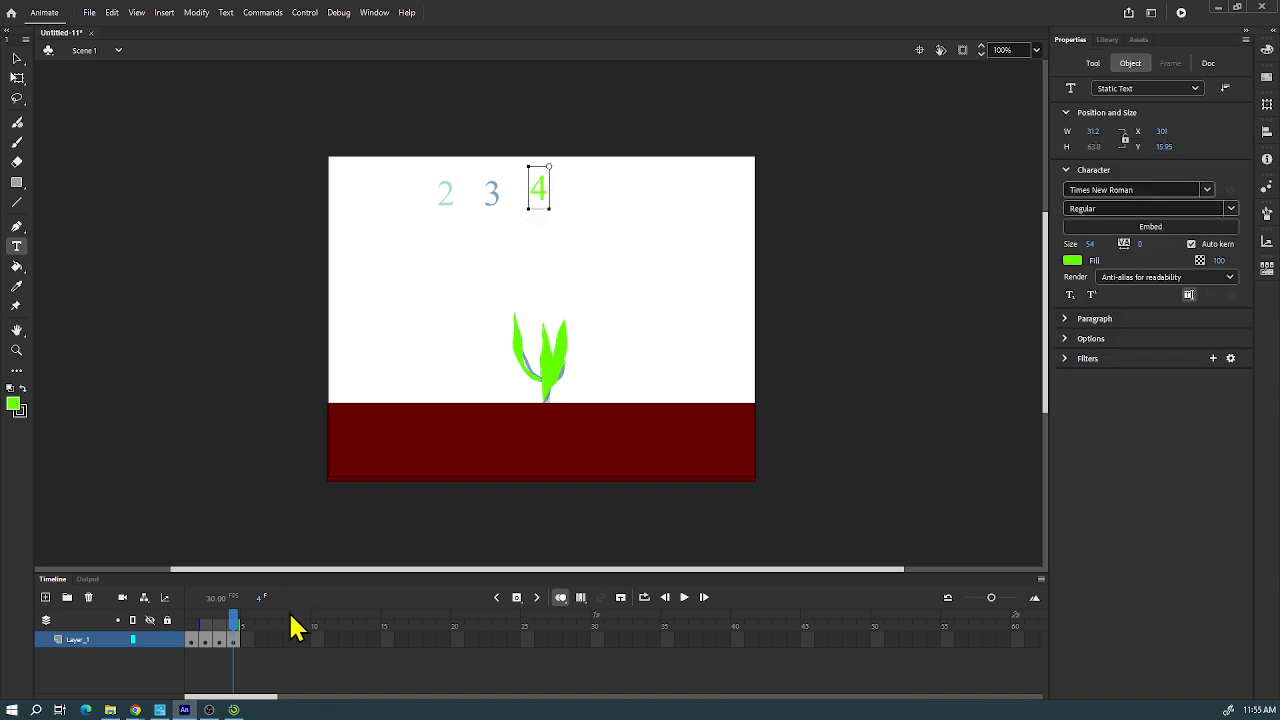
- Insert a blank keyframe at frame 5 and place the static text "5" roughly level with the onion-skinned 4, just to its right
left_click(249, 641)
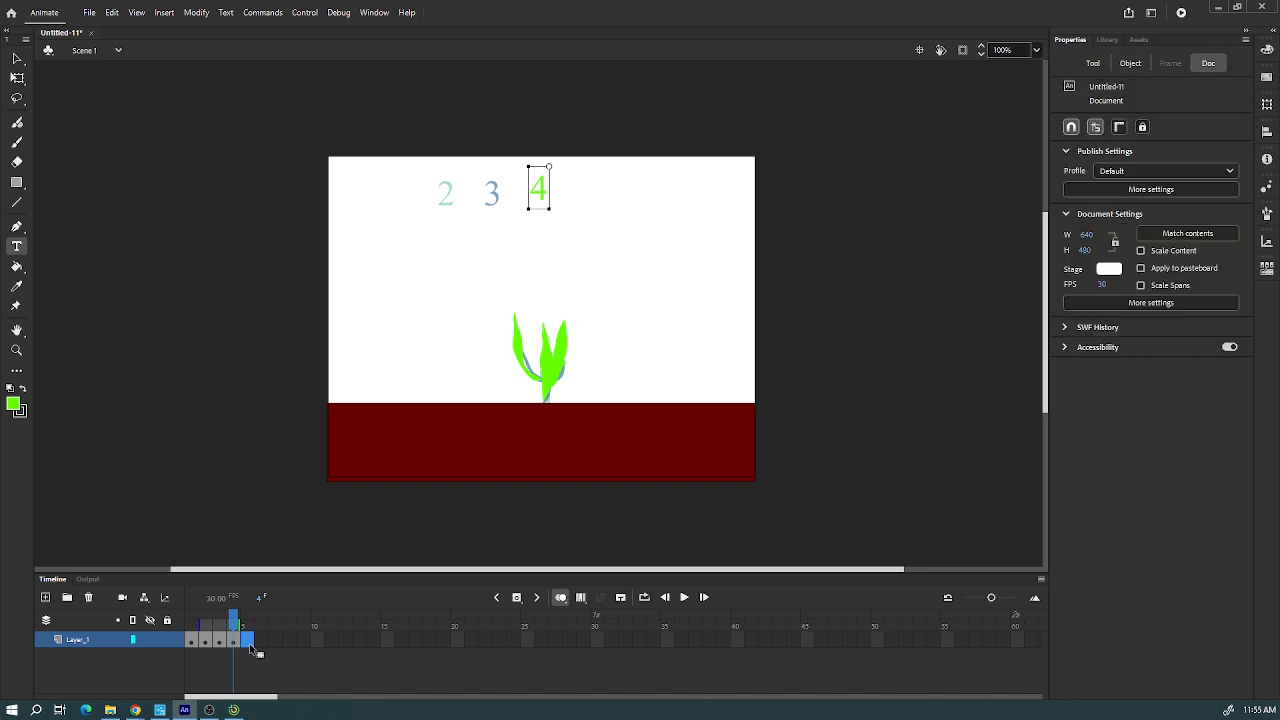
left_click(517, 598)
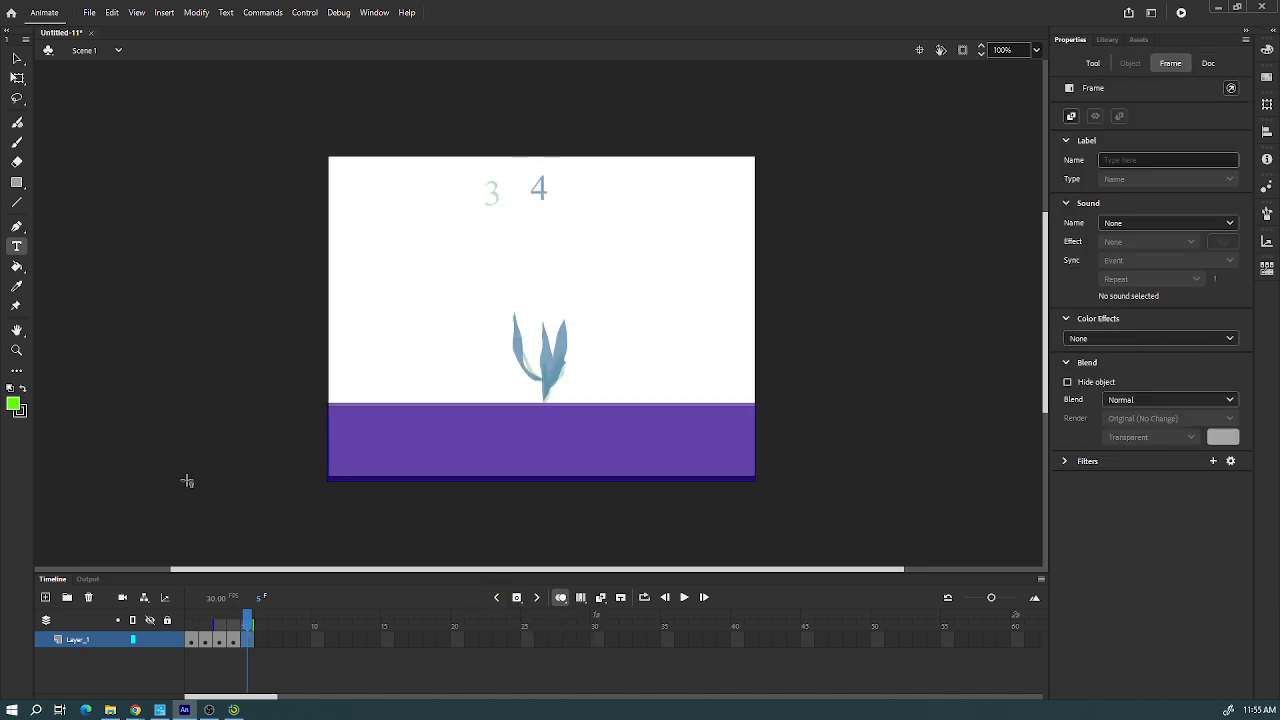
left_click(569, 192)
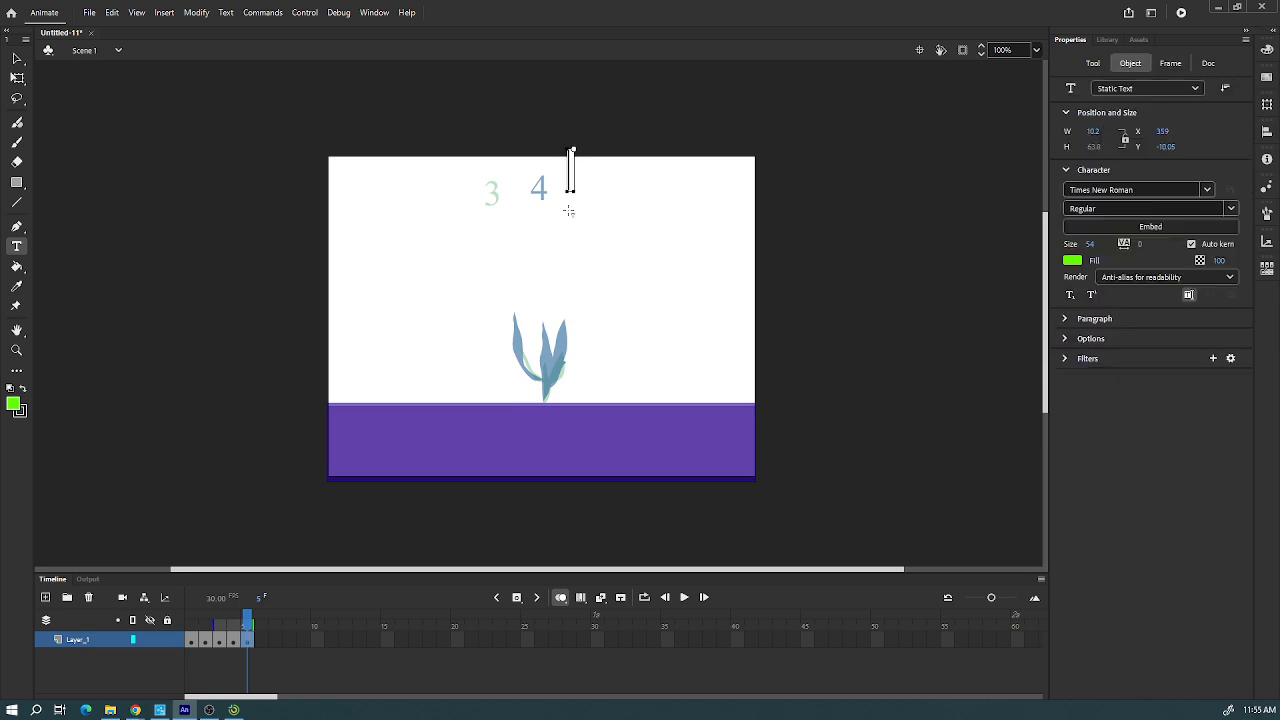
type("5")
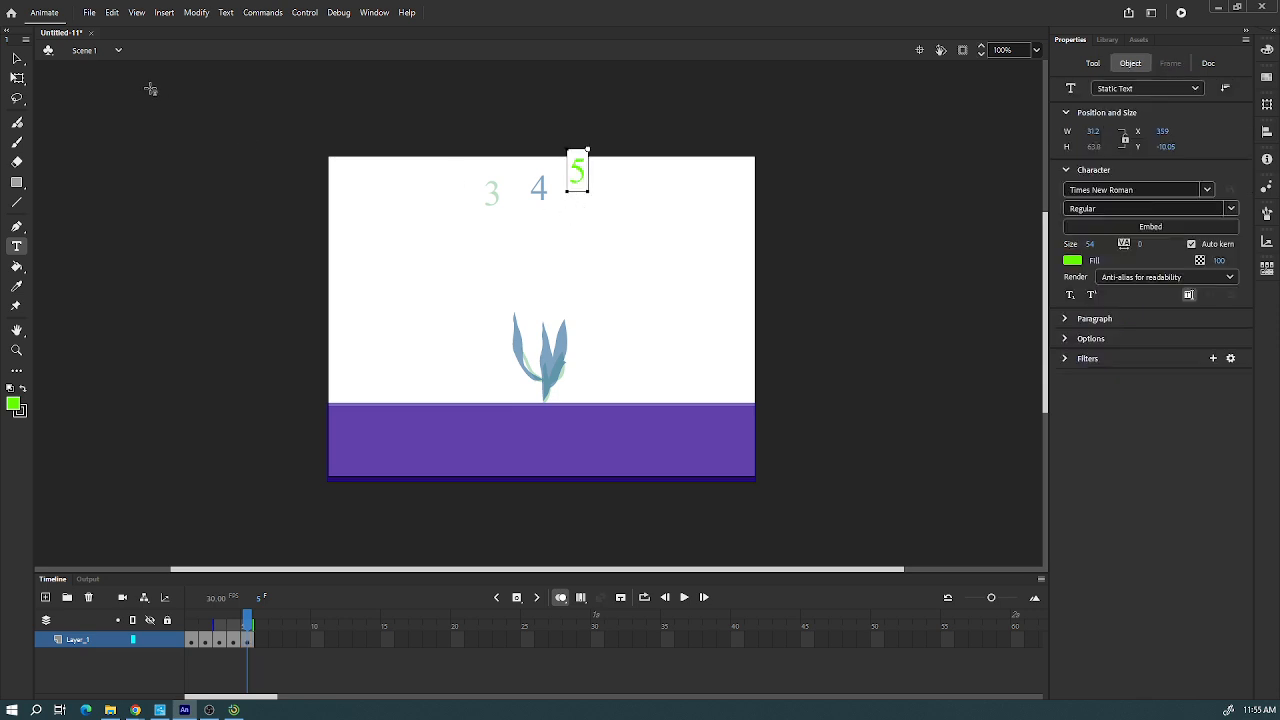
left_click(17, 59)
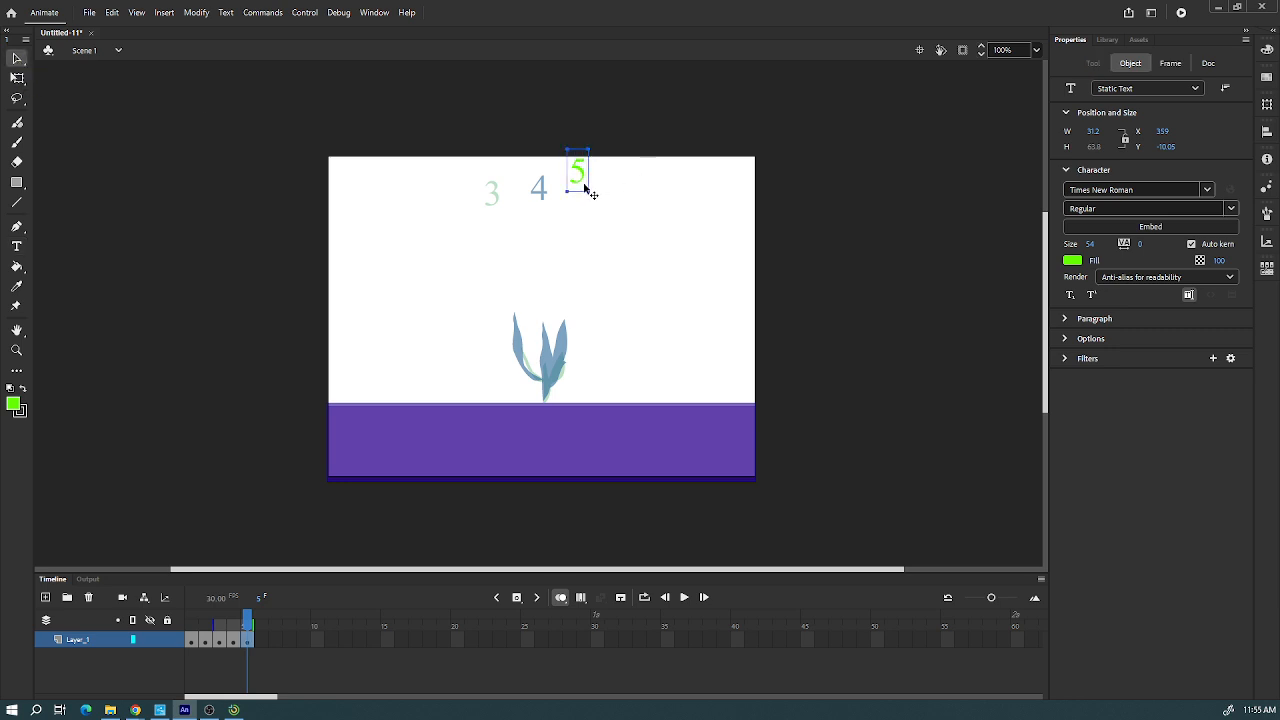
left_click_drag(585, 186, 586, 208)
- Set the fill to dark red #660000 with the 5 still selected, and draw a ground rectangle over the onion-skinned ground in frame 5
left_click(17, 407)
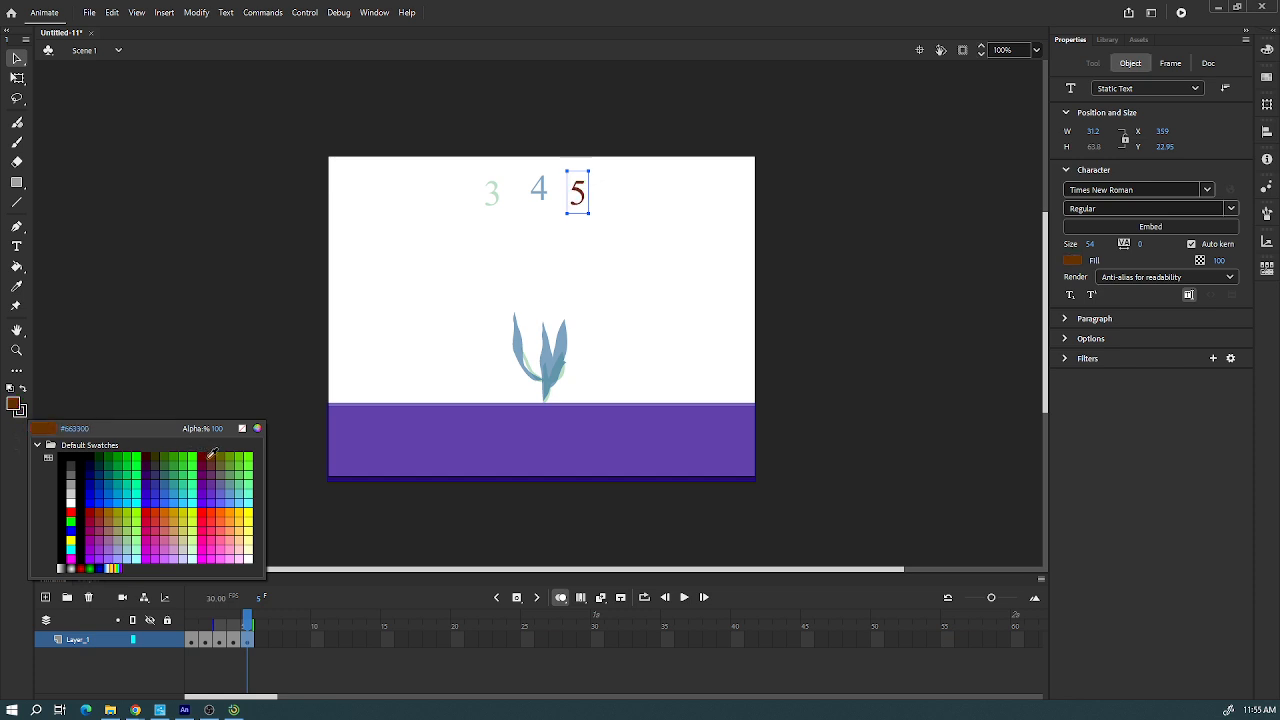
left_click(201, 455)
left_click(17, 183)
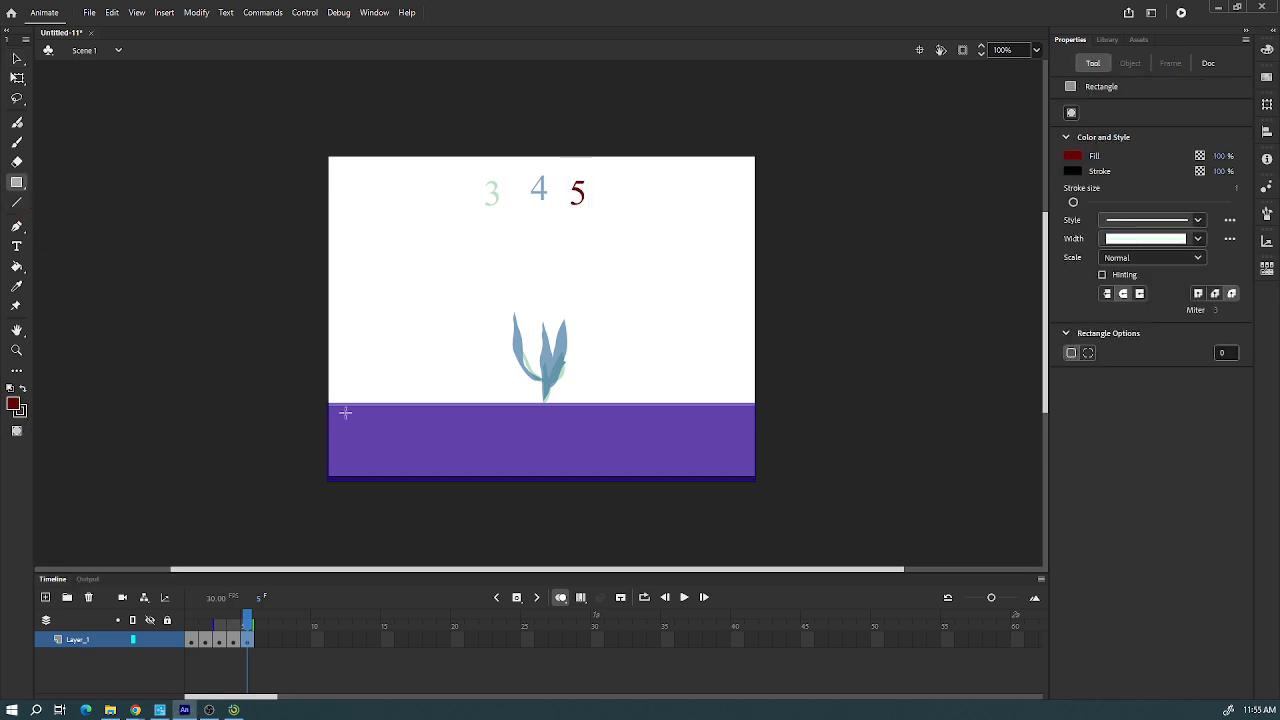
left_click_drag(341, 413, 757, 484)
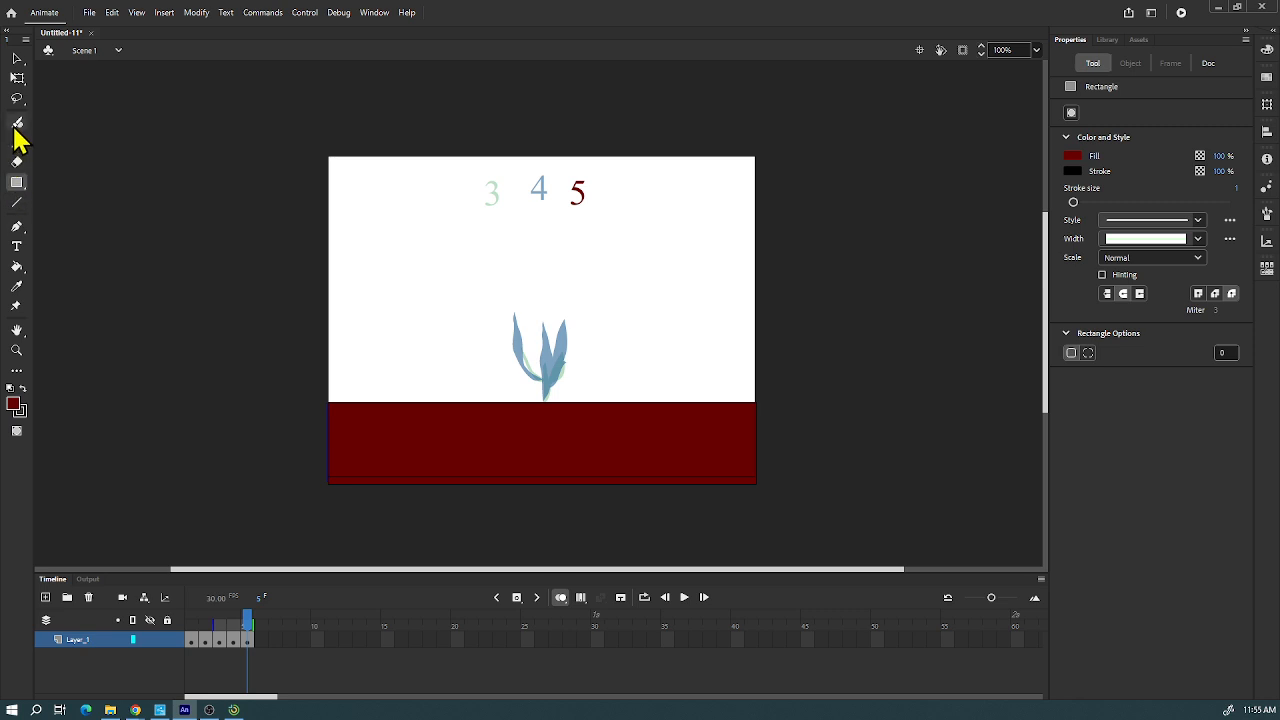
- Paint three long, curving bright green leaves rising well above the onion-skinned plant in frame 5 using the Fluid Brush
left_click(17, 122)
left_click(1076, 158)
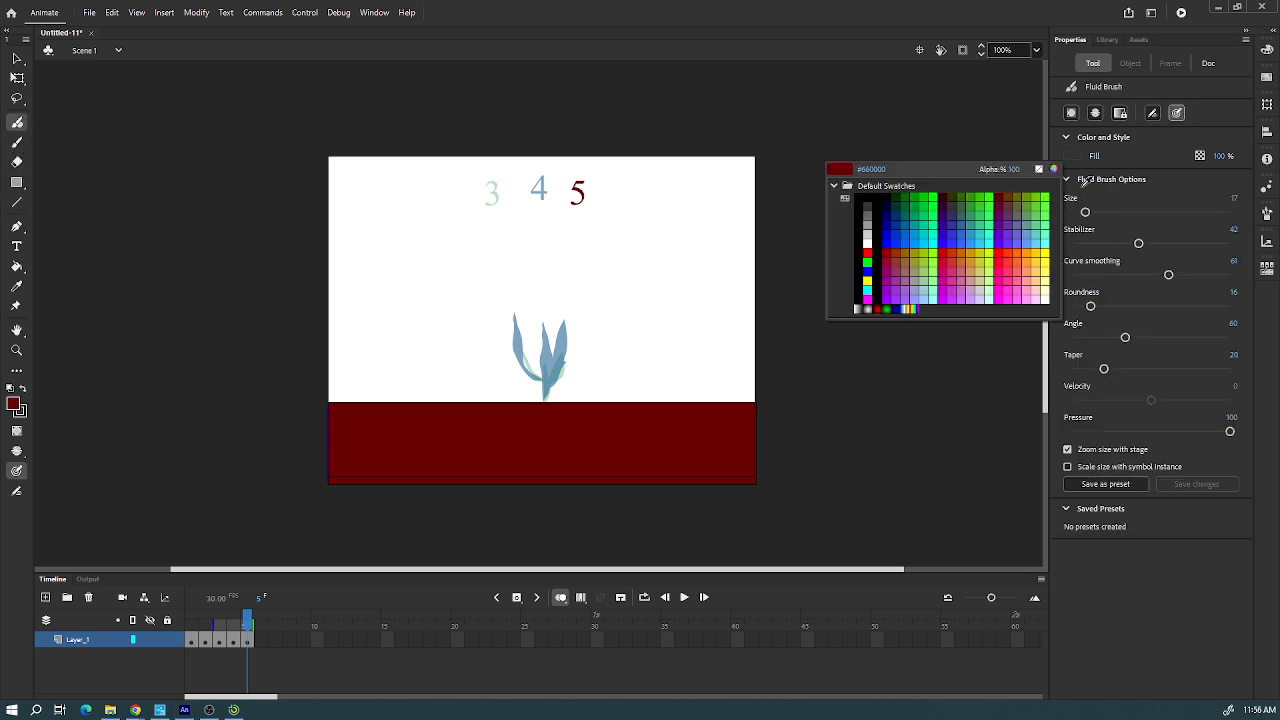
left_click(1048, 200)
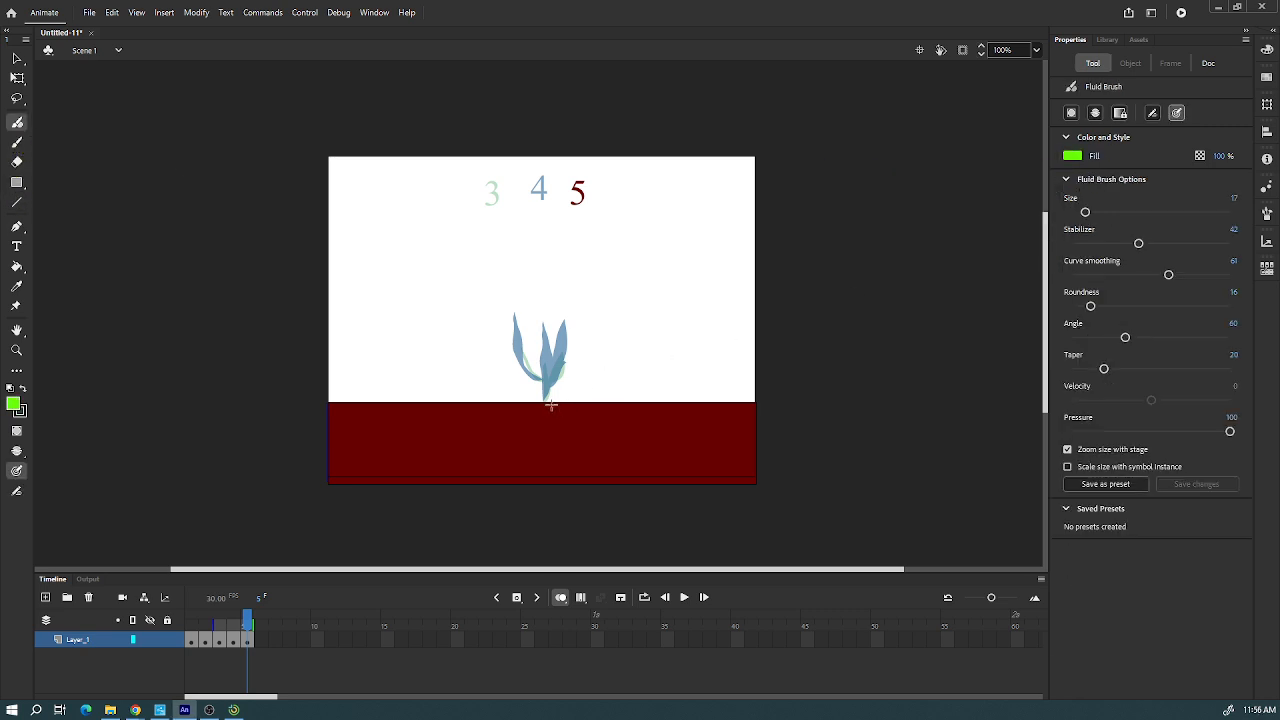
left_click_drag(545, 396, 527, 249)
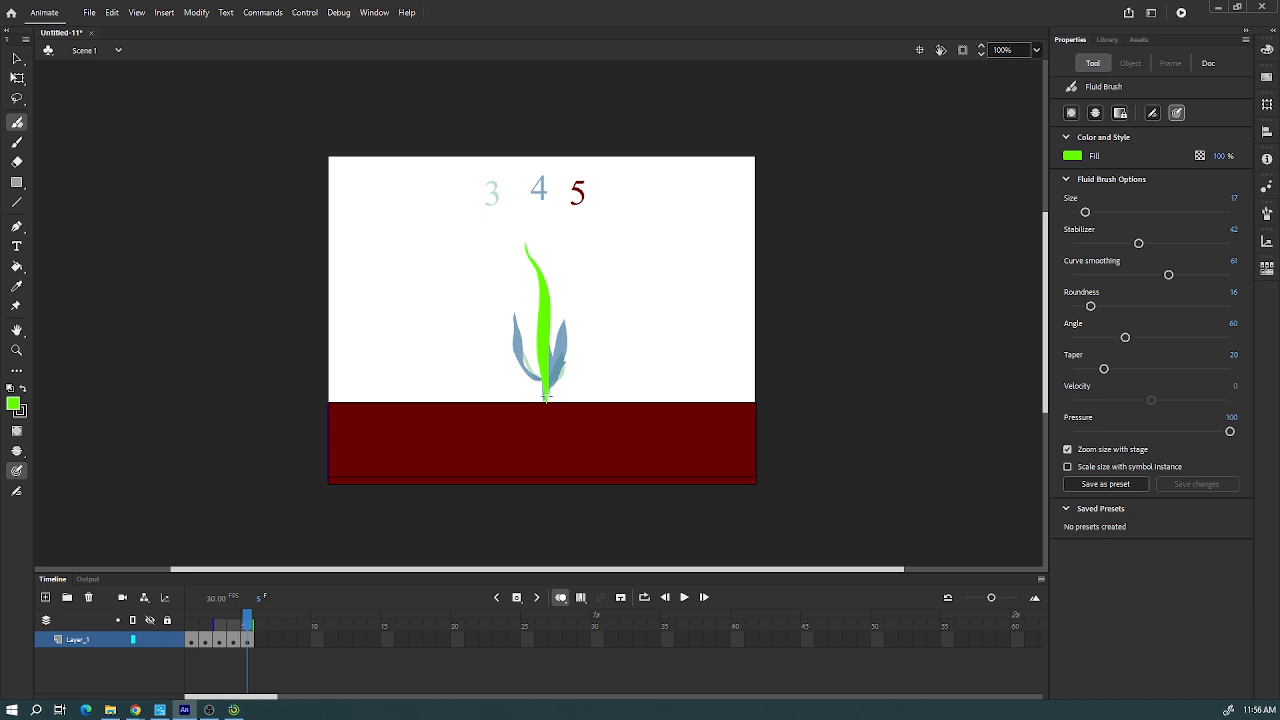
left_click_drag(545, 396, 581, 286)
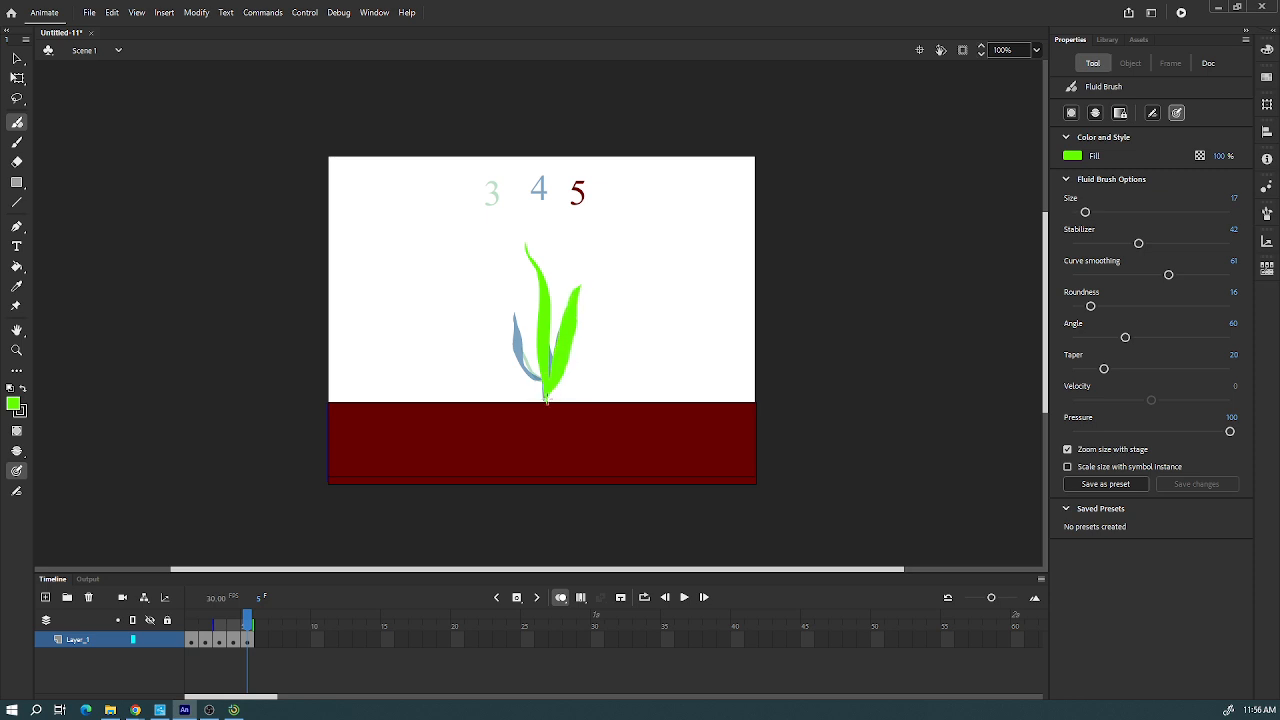
mouse_move(515, 343)
left_mouse_down()
mouse_move(511, 285)
mouse_move(482, 273)
left_mouse_up()
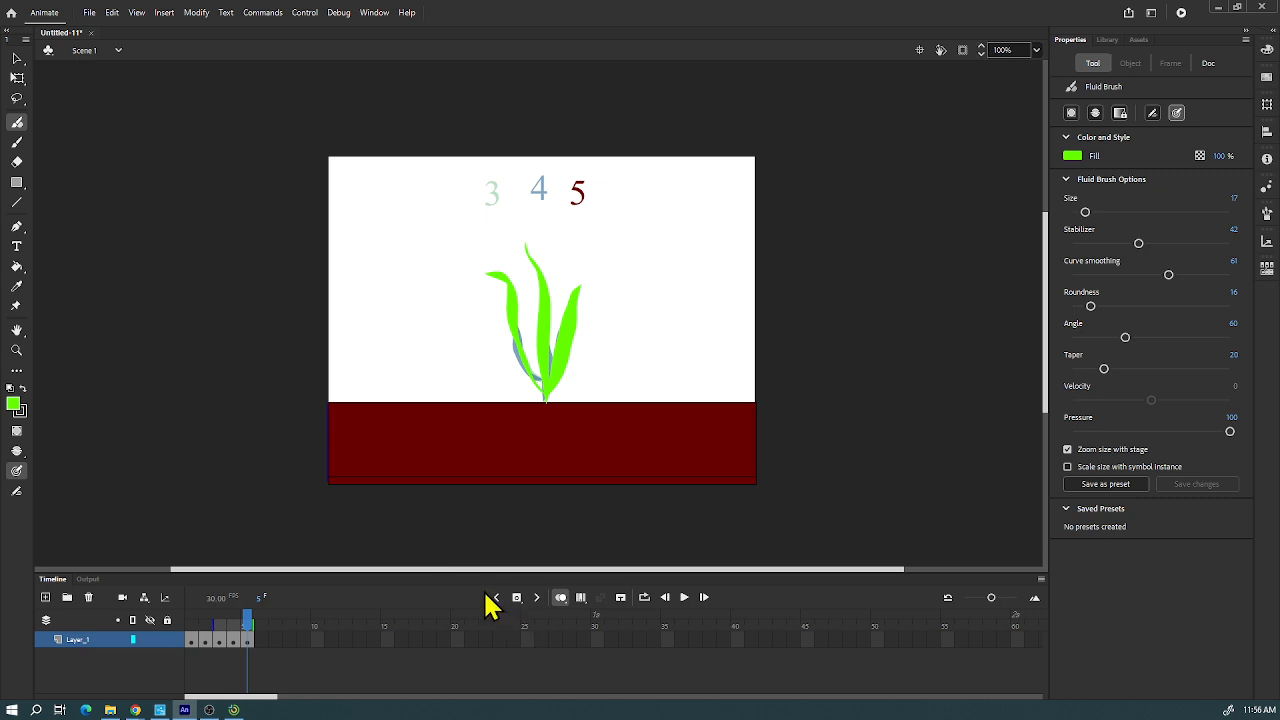
- Add the static text "6" just to the right of the 5 on the current frame 5
left_click(261, 641)
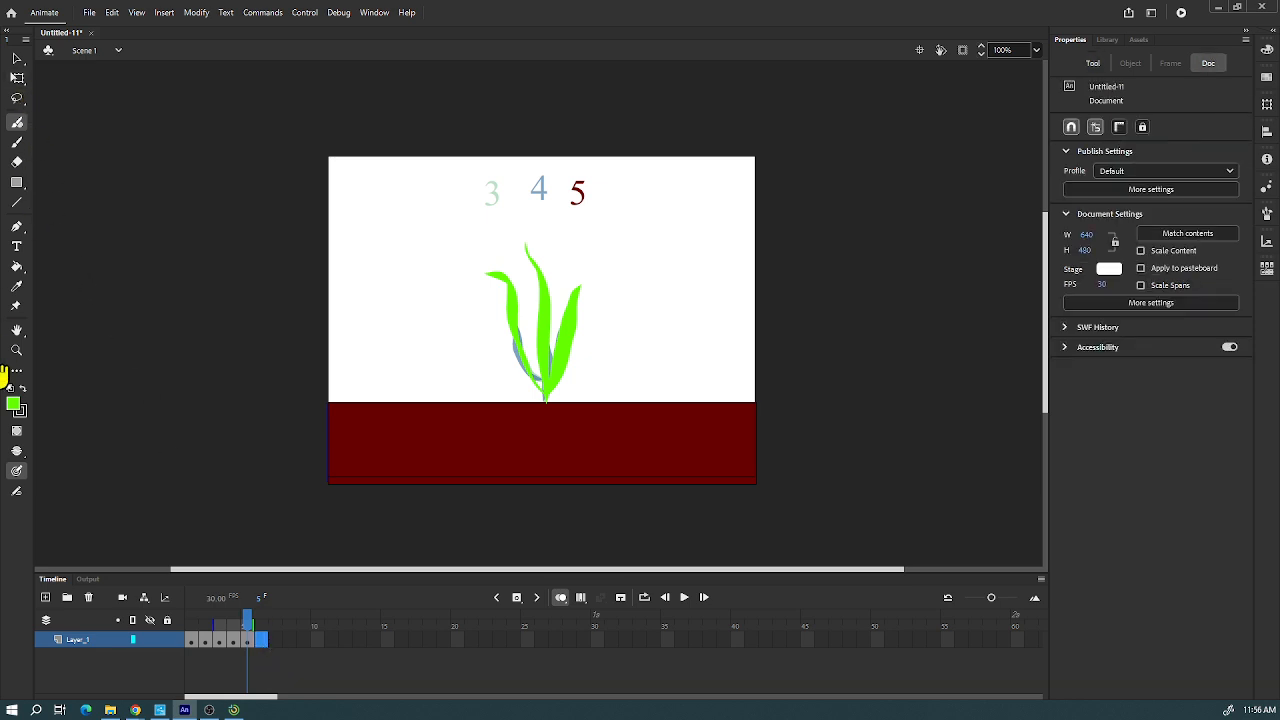
left_click(17, 246)
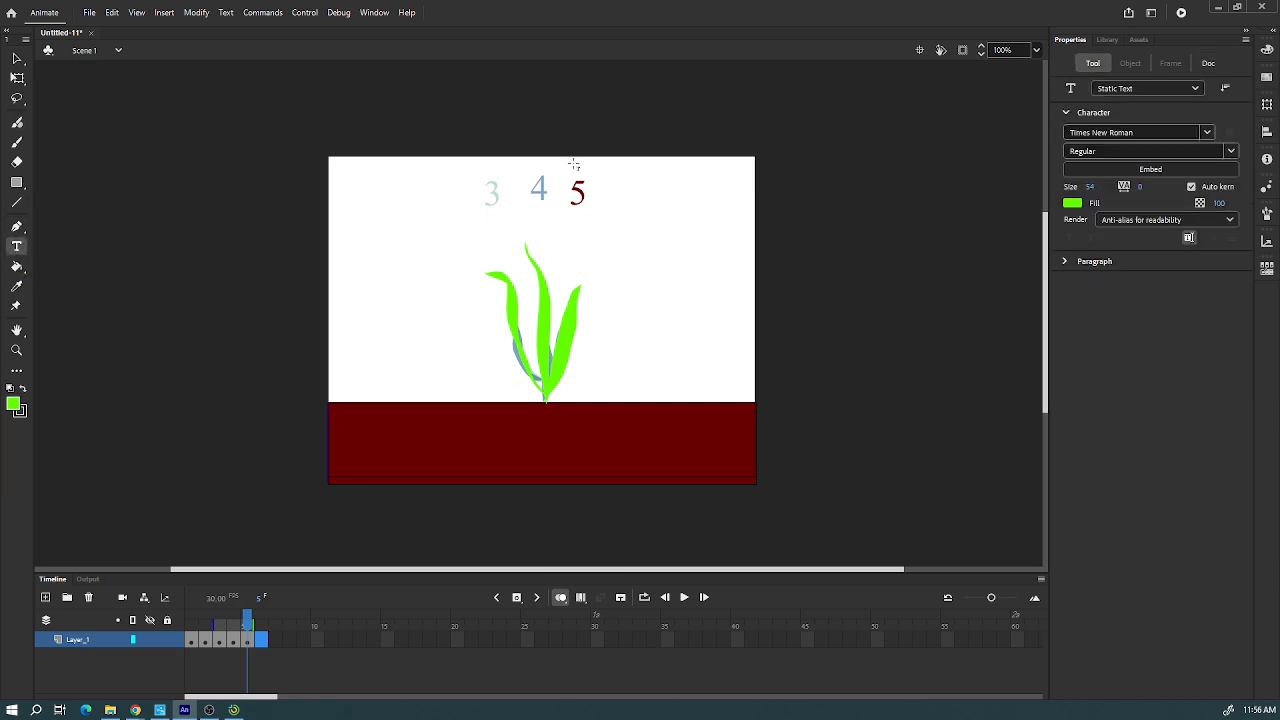
left_click(613, 203)
type("6")
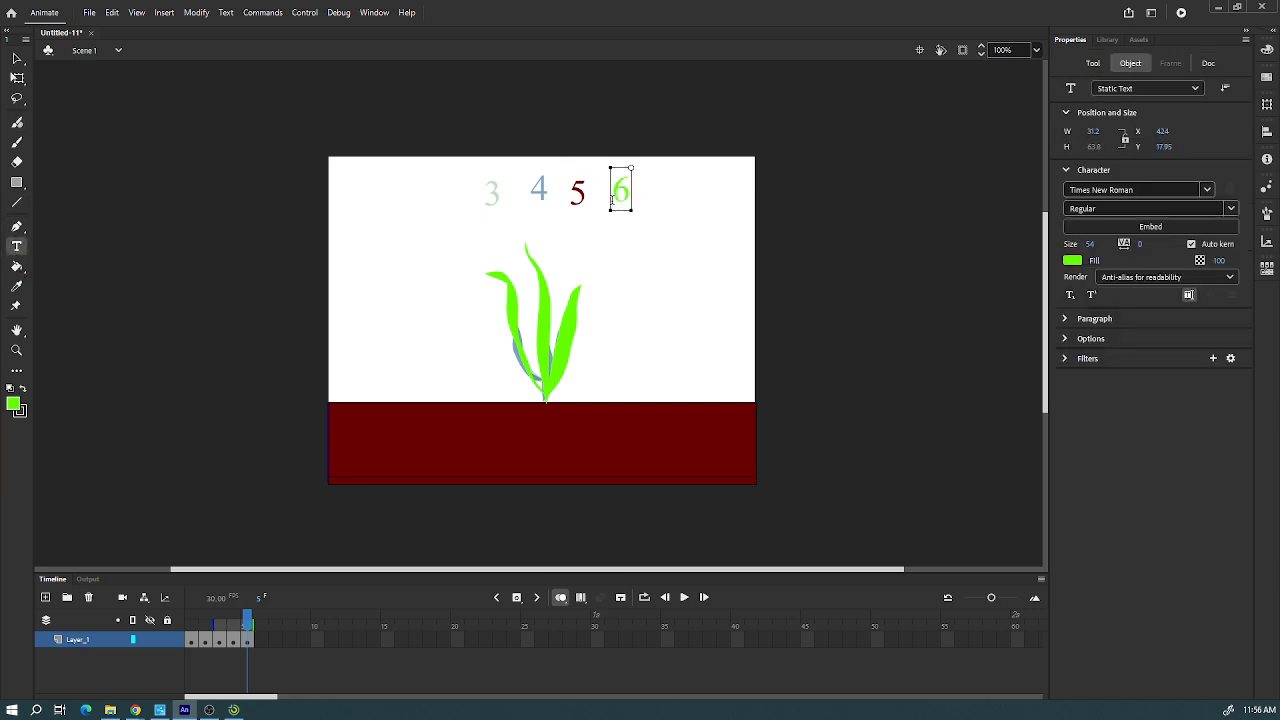
- Redraw the ground rectangle in frame 5 with a dark red fill, and set the Fluid Brush fill back to bright green
left_click(17, 184)
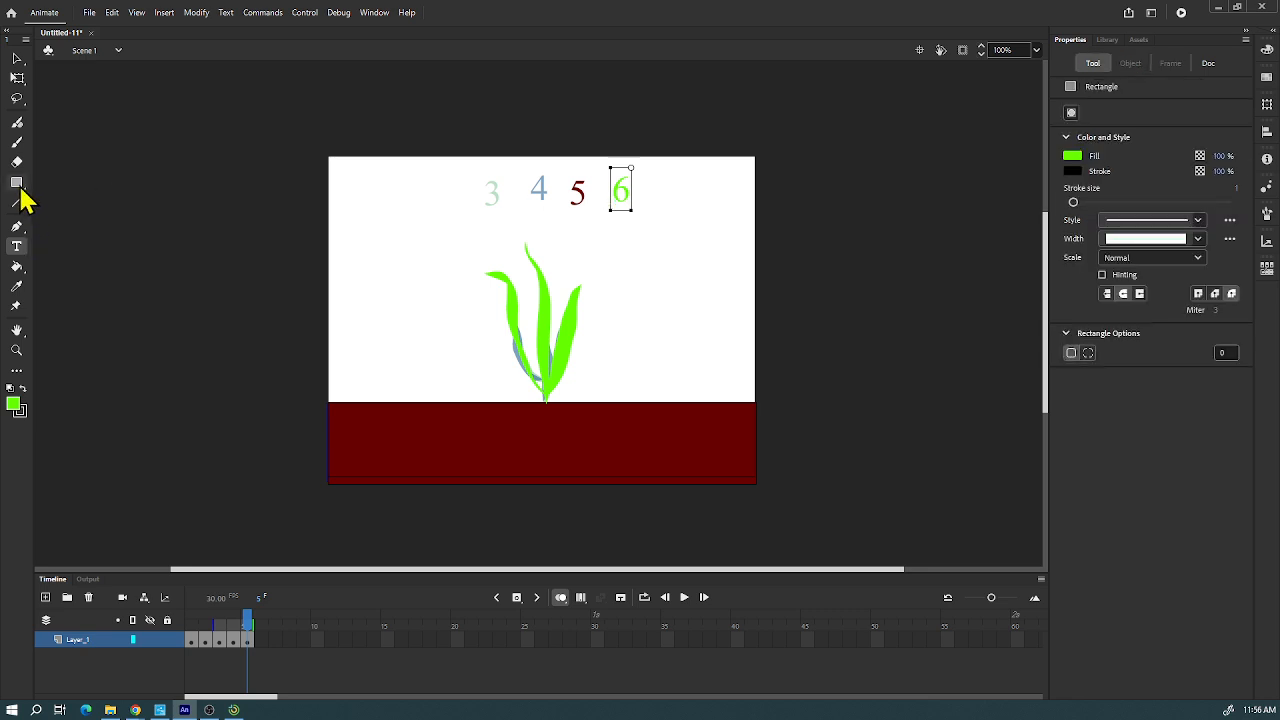
left_click(13, 405)
left_click(205, 456)
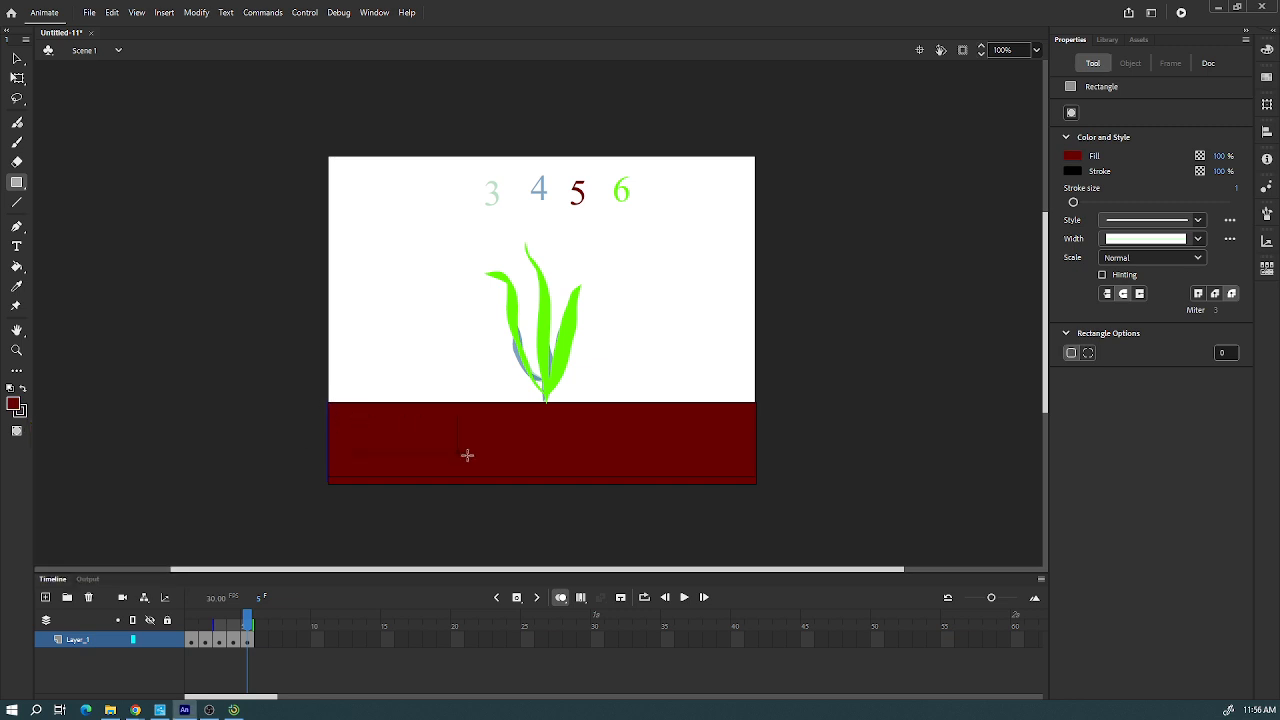
left_click(17, 123)
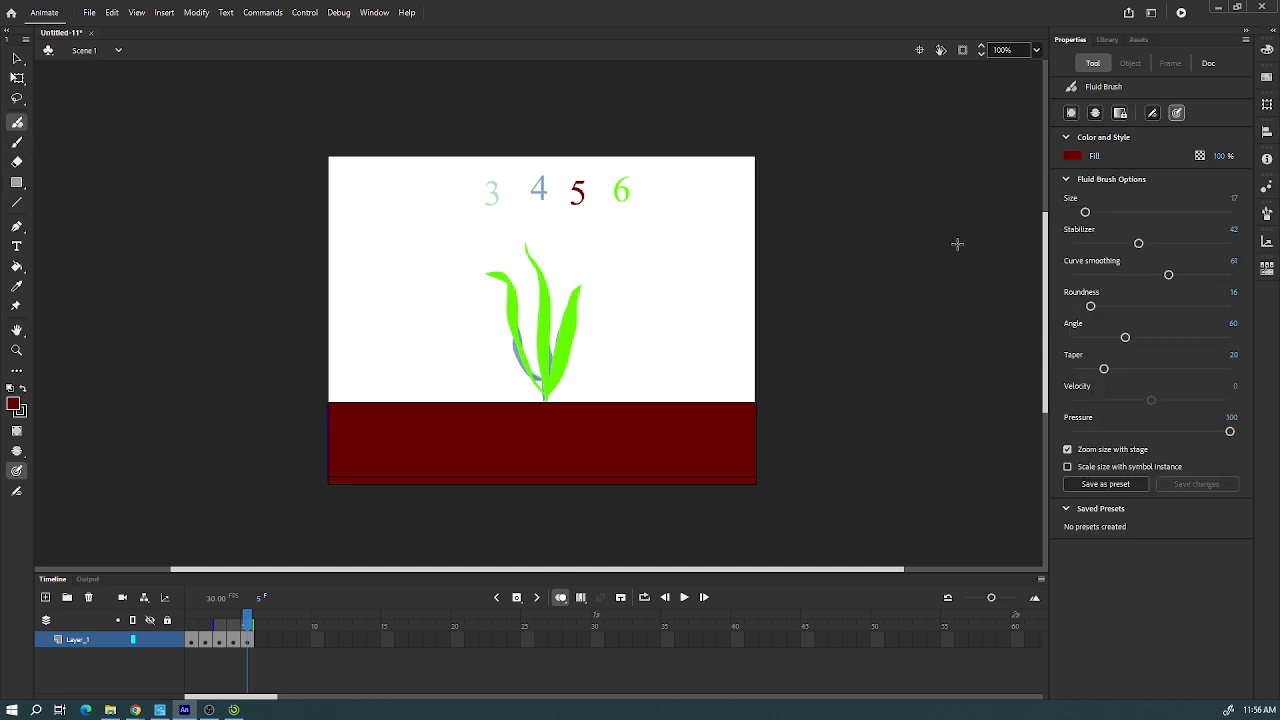
left_click(1078, 157)
left_click(1050, 194)
- Insert a blank keyframe at frame 6 and draw a dark red ground rectangle over the onion-skinned ground
left_click(261, 642)
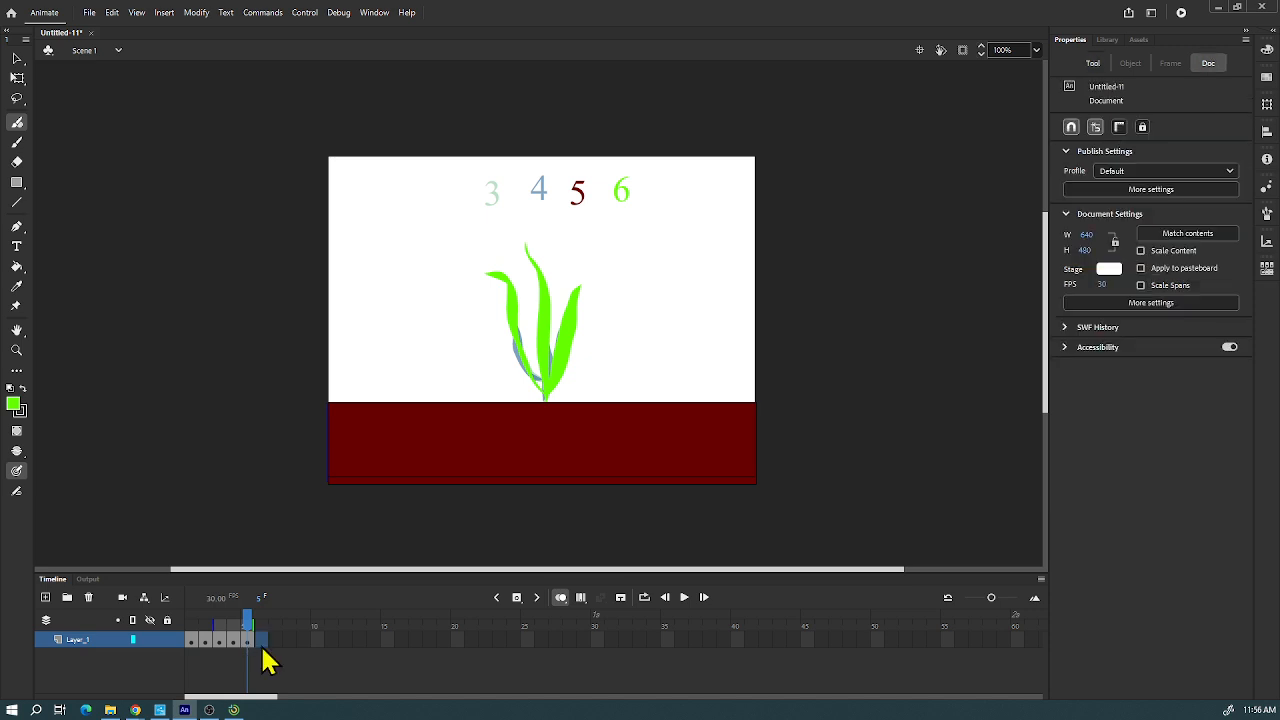
left_click(516, 600)
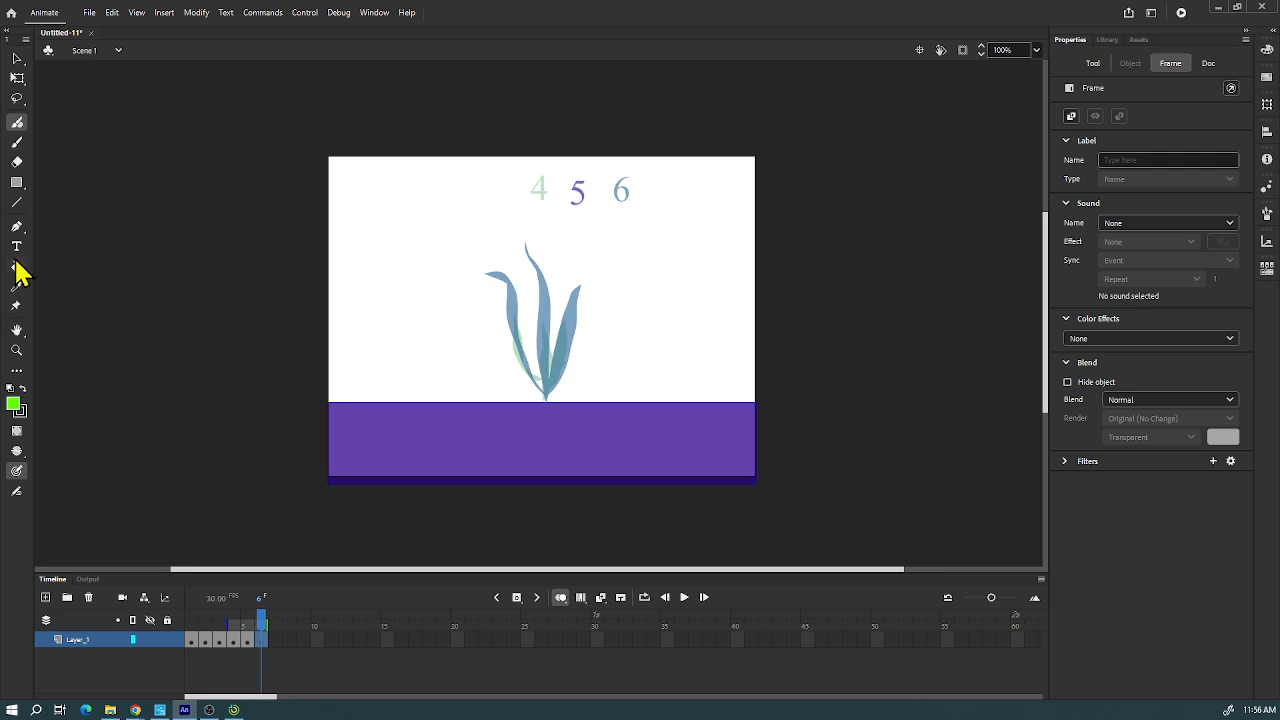
left_click(12, 403)
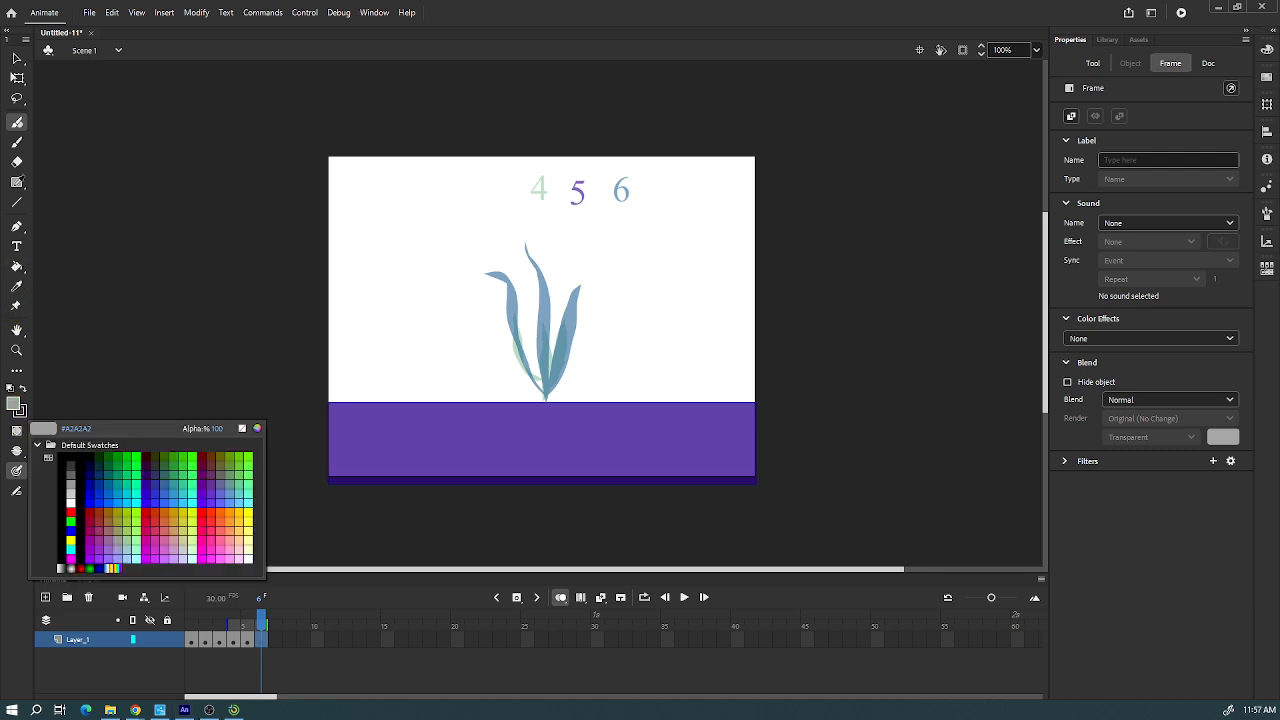
left_click(17, 183)
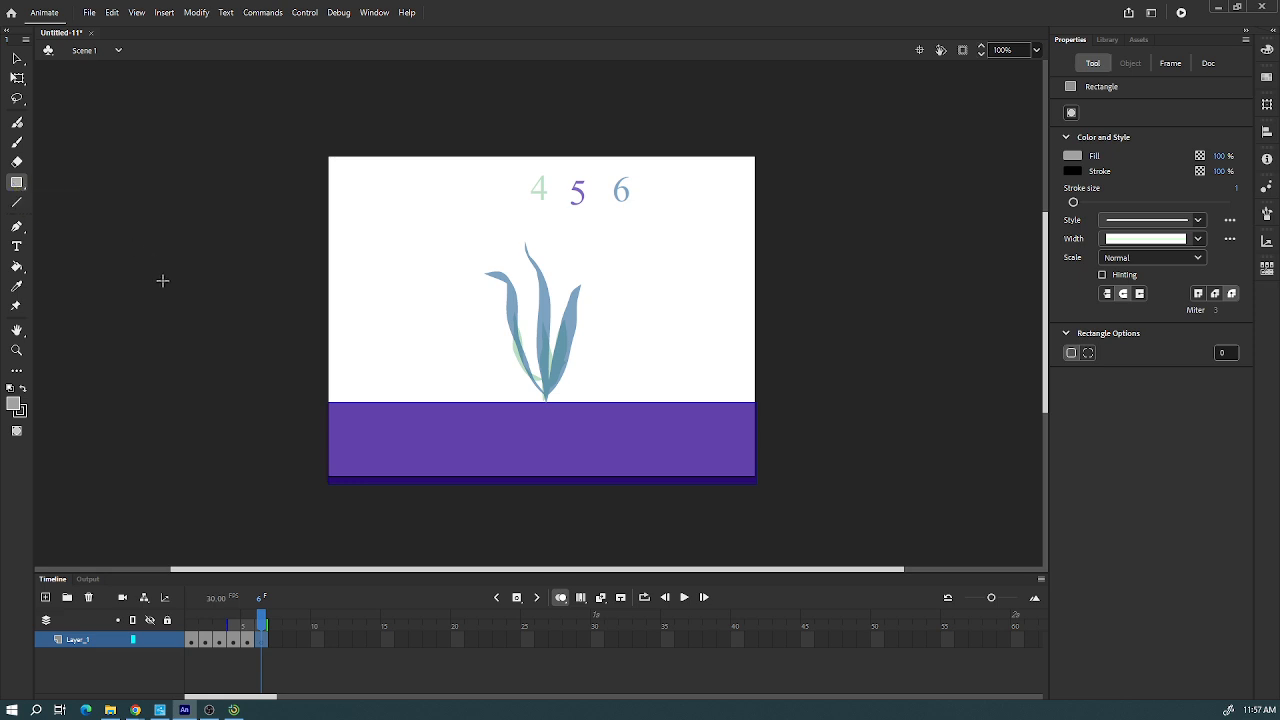
left_click(14, 407)
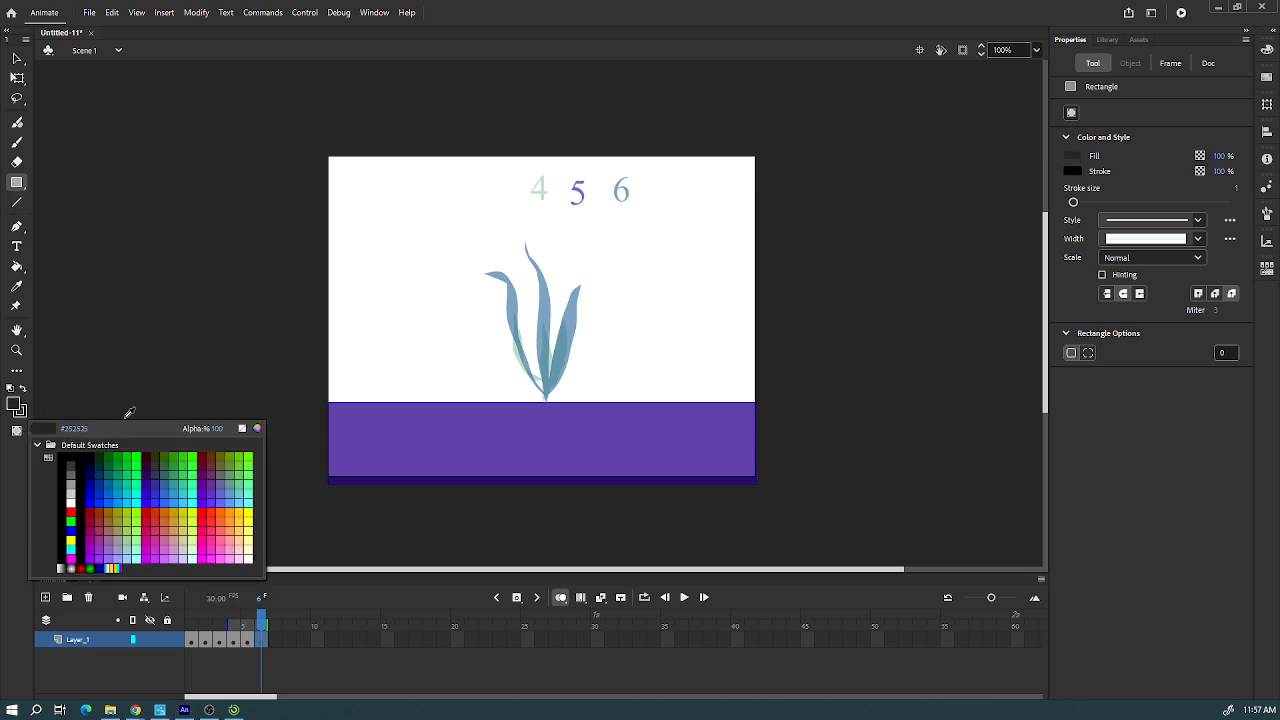
left_click(203, 457)
left_click_drag(328, 398, 756, 487)
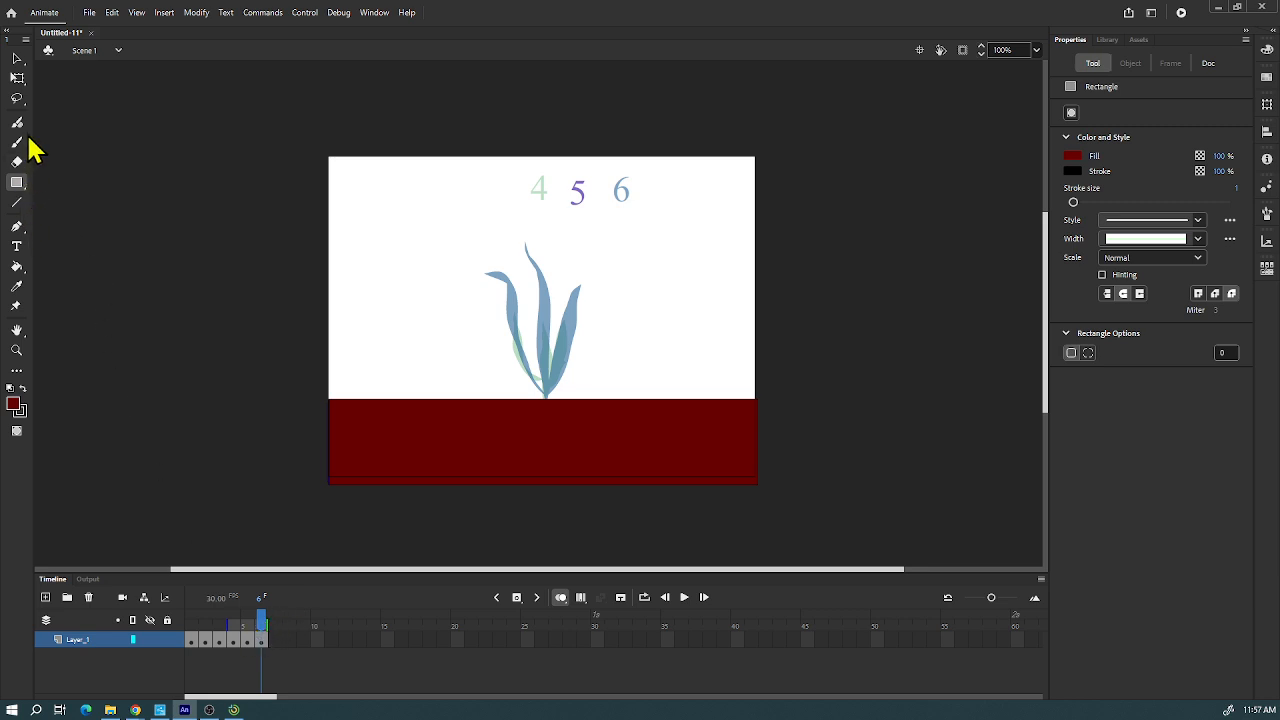
- Paint four long, curving bright green leaves in frame 6 with the Fluid Brush, extending beyond the onion-skinned plant
left_click(17, 122)
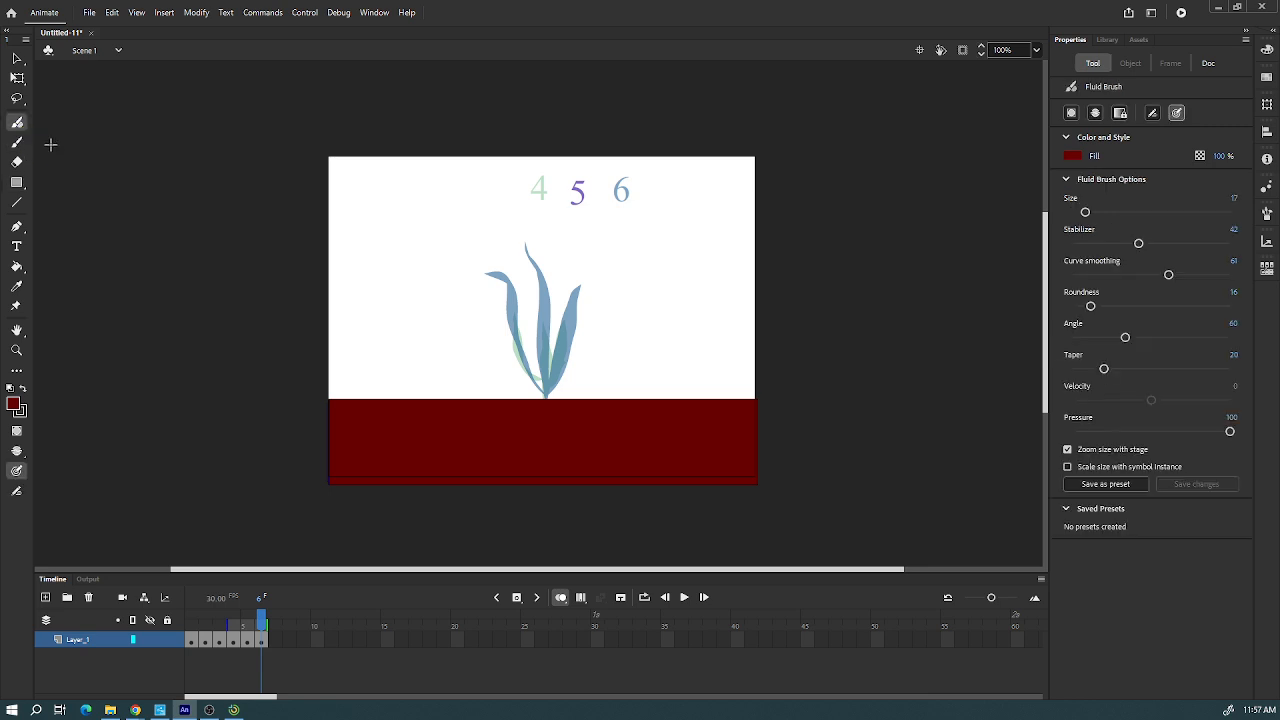
left_click(1072, 156)
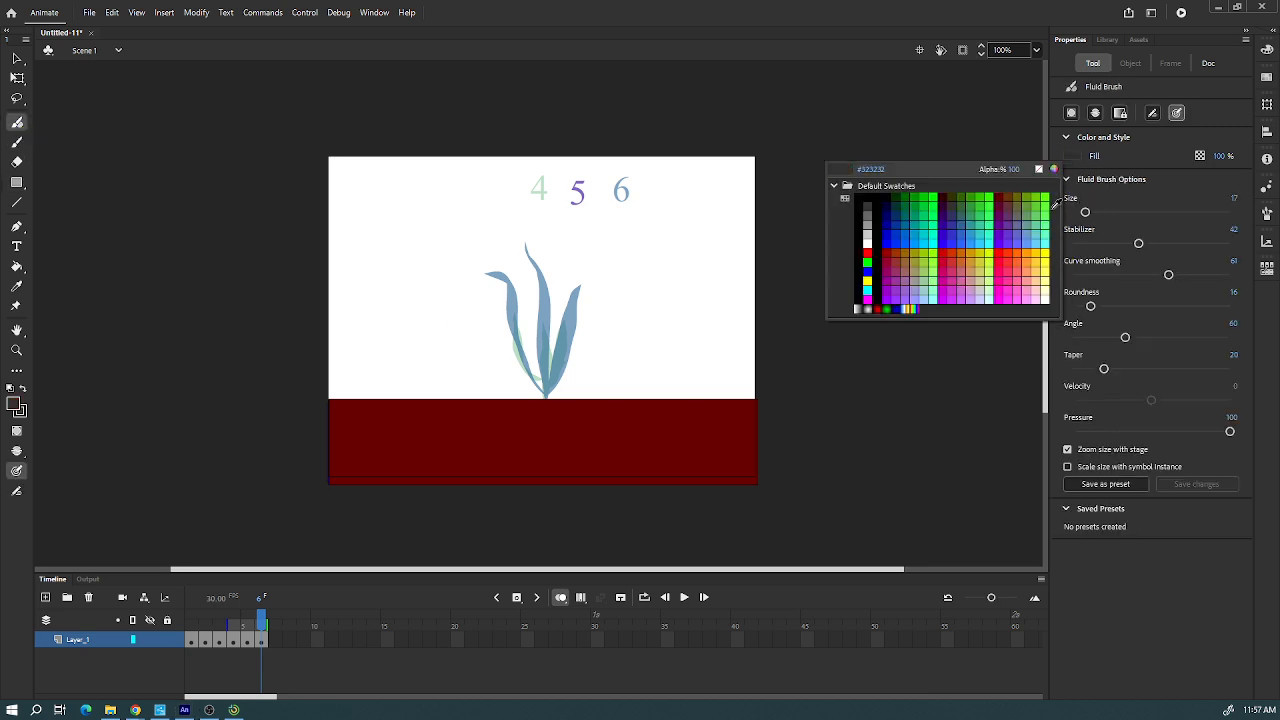
left_click(1048, 197)
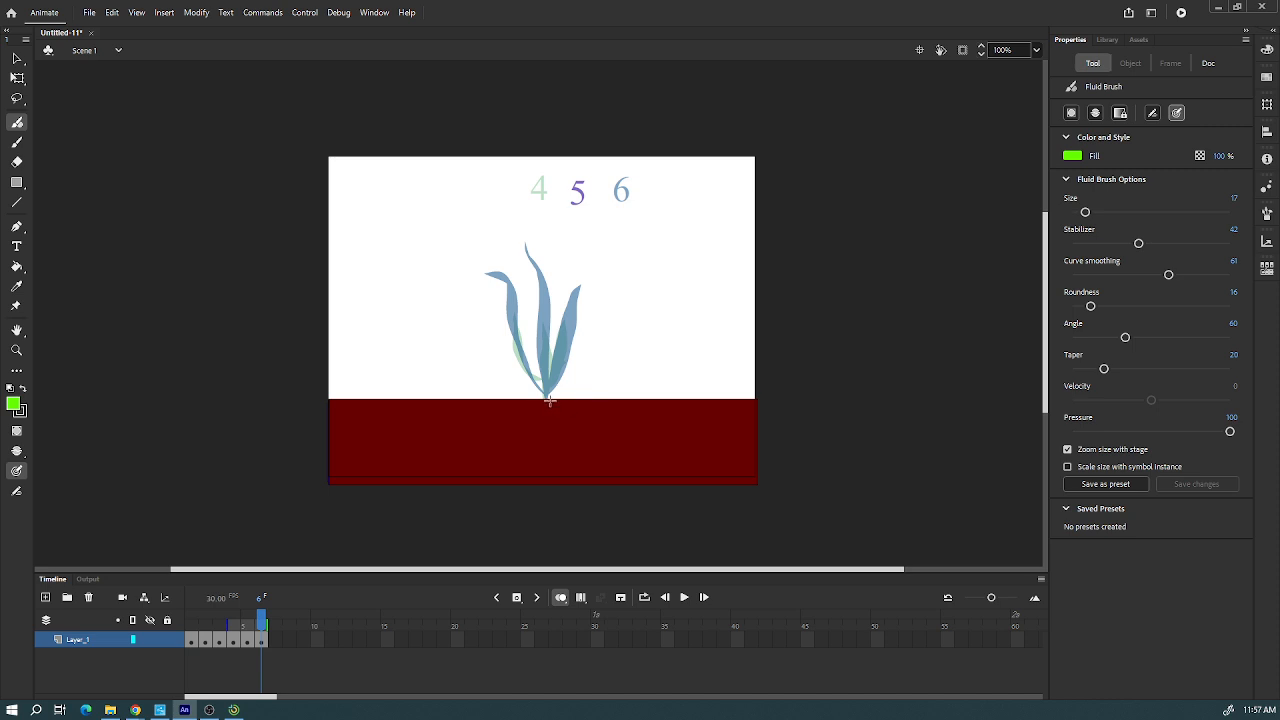
mouse_move(549, 400)
left_mouse_down()
mouse_move(531, 354)
mouse_move(539, 265)
mouse_move(493, 192)
left_mouse_up()
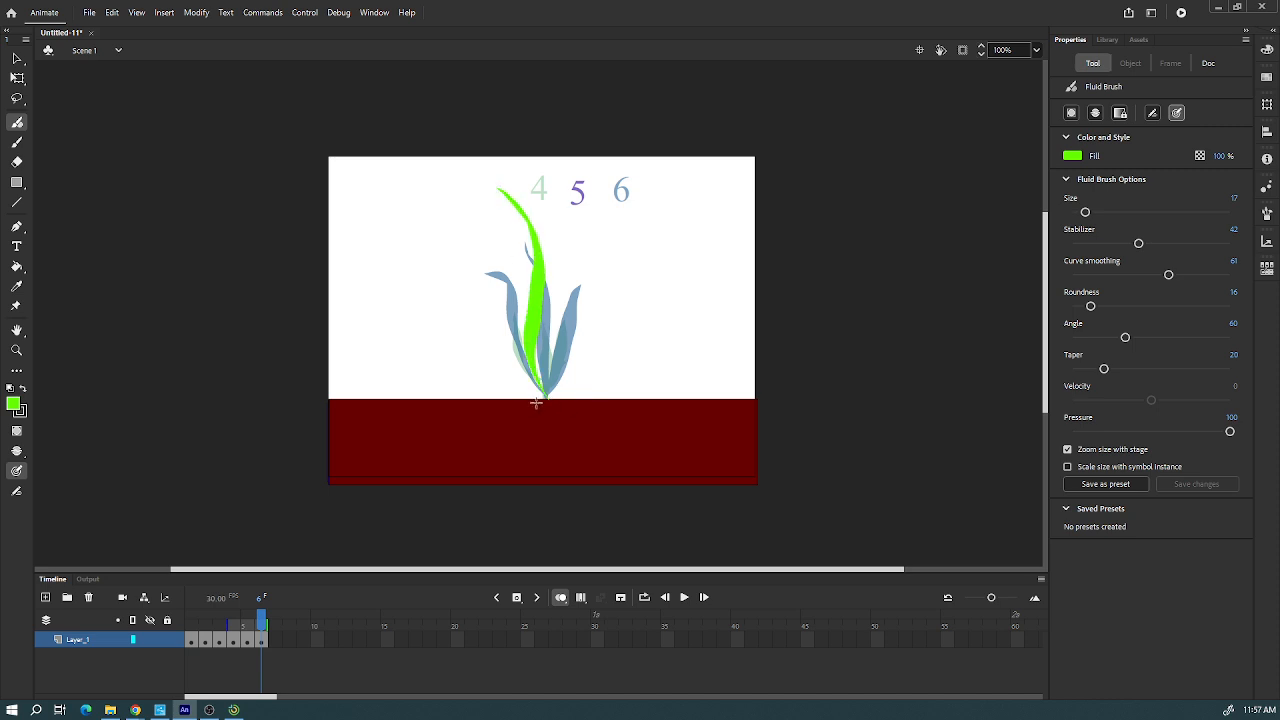
mouse_move(536, 402)
left_mouse_down()
mouse_move(547, 315)
mouse_move(591, 246)
left_mouse_up()
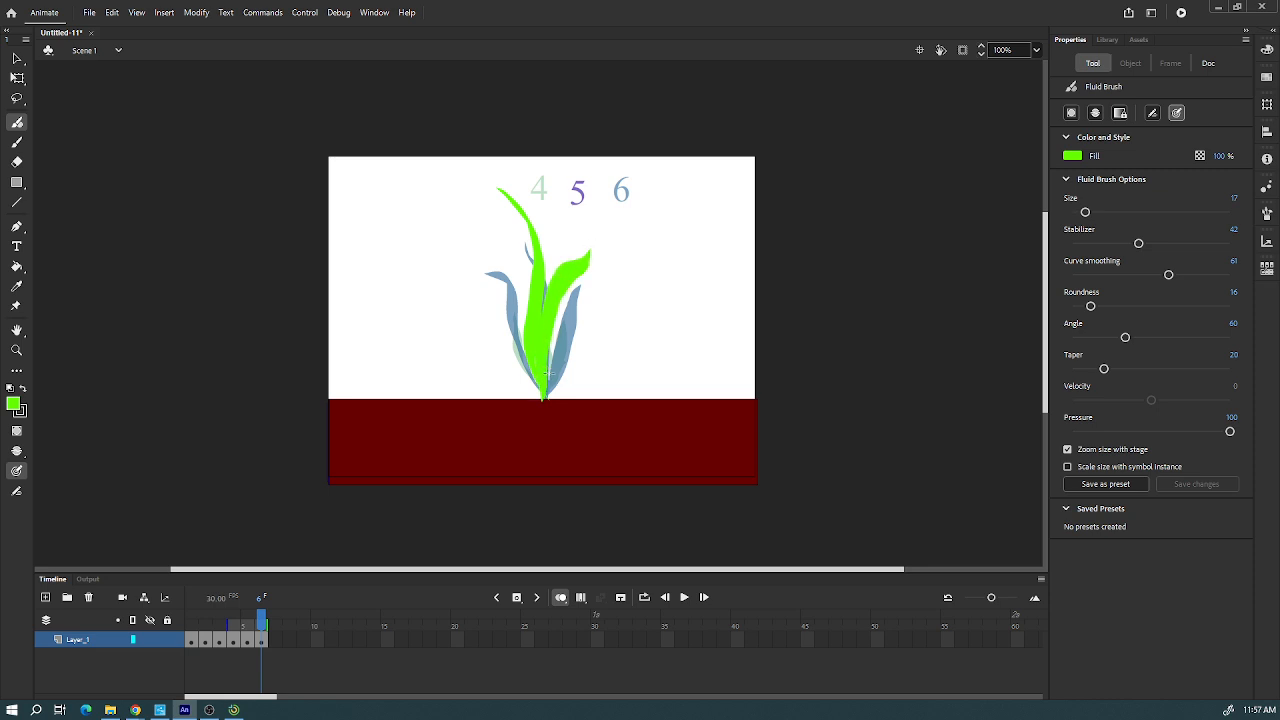
left_click_drag(546, 392, 594, 271)
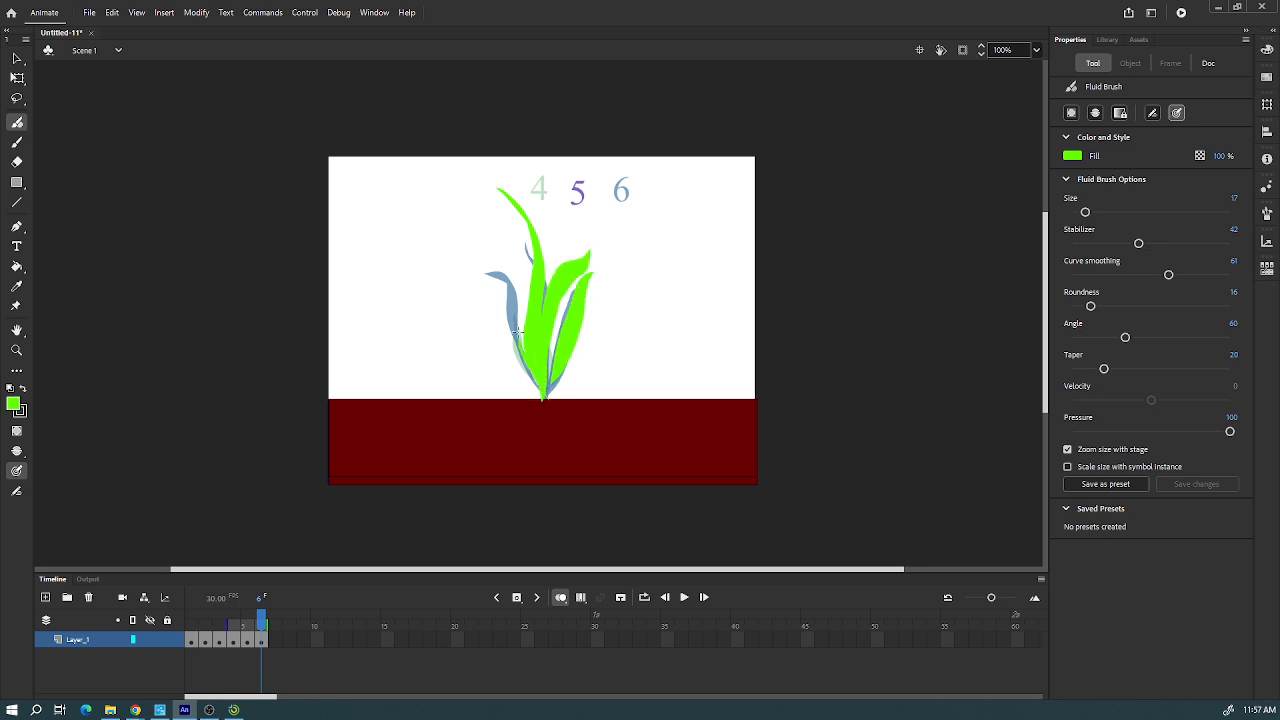
mouse_move(517, 331)
left_mouse_down()
mouse_move(521, 270)
mouse_move(426, 236)
left_mouse_up()
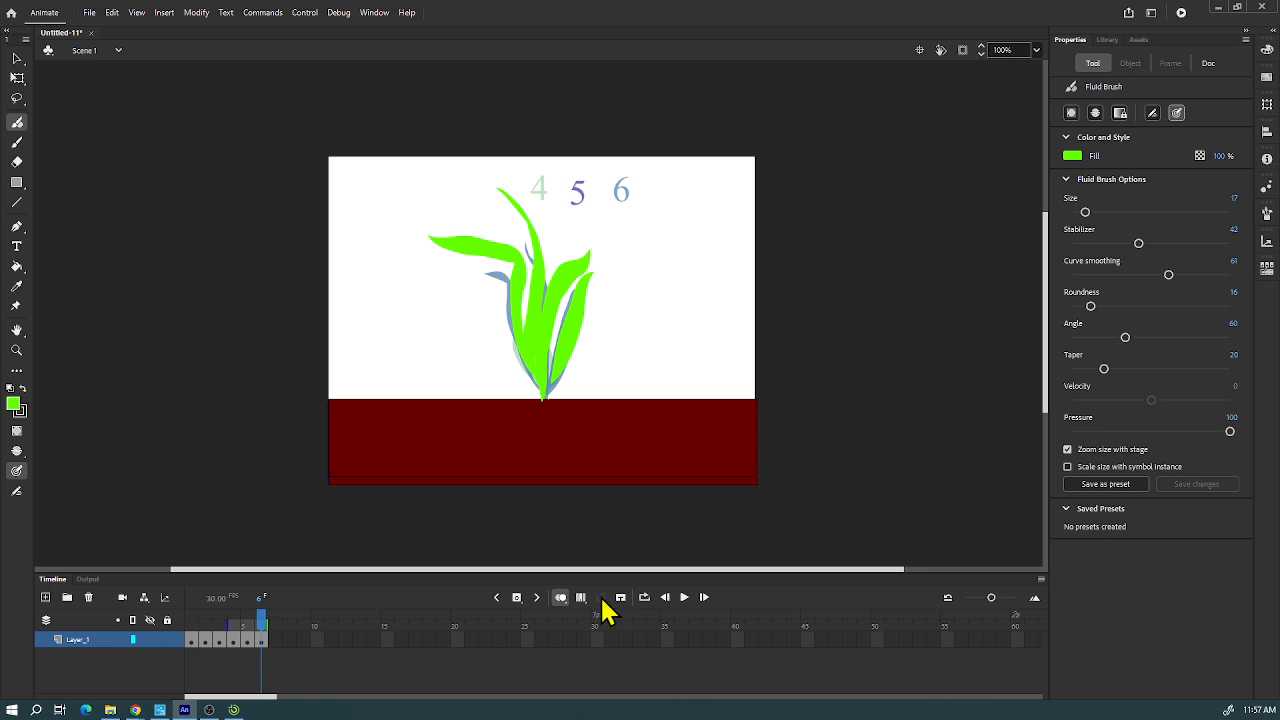
- Delete the misplaced text "6" from frame 5
left_click(247, 645)
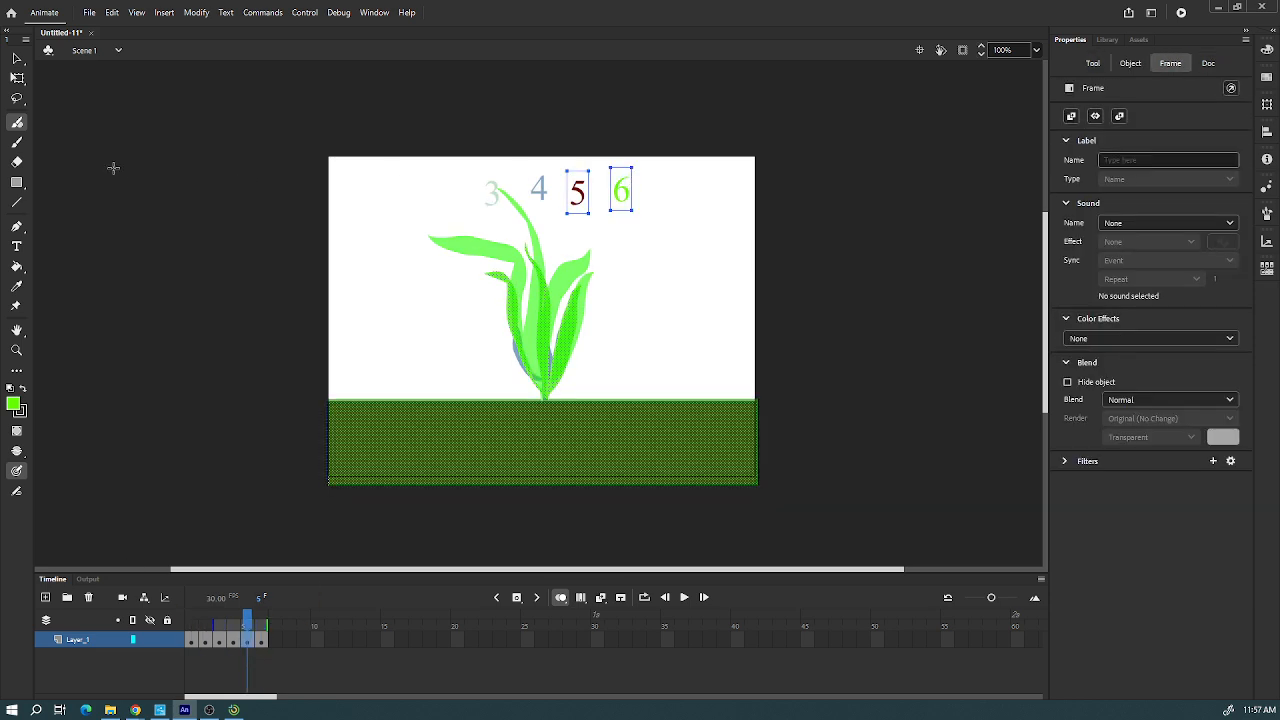
left_click(17, 58)
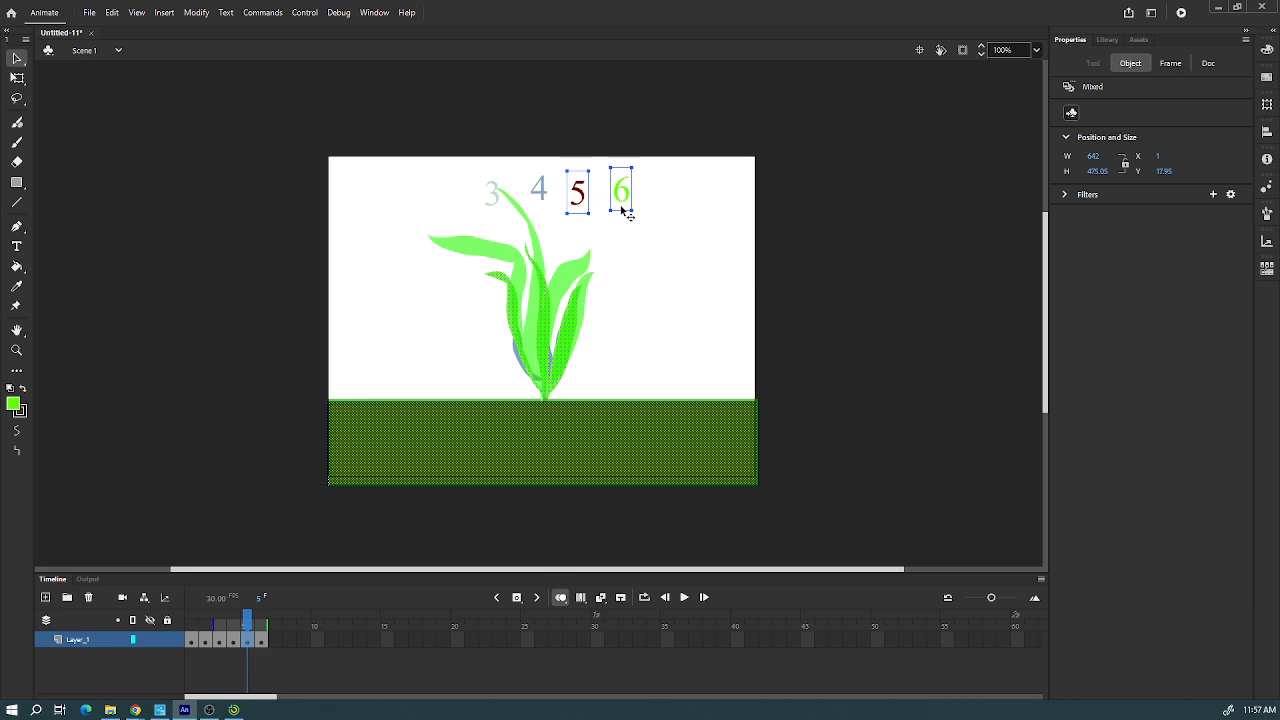
left_click(668, 233)
left_click(622, 203)
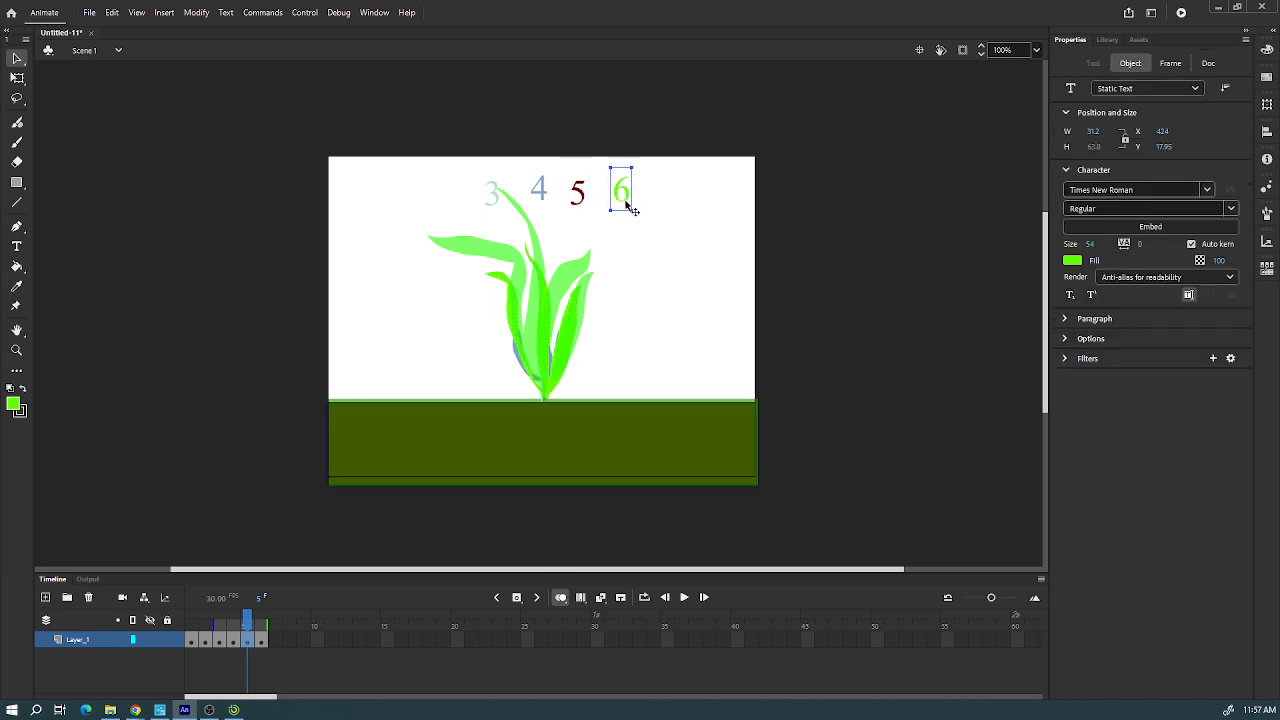
key("Delete")
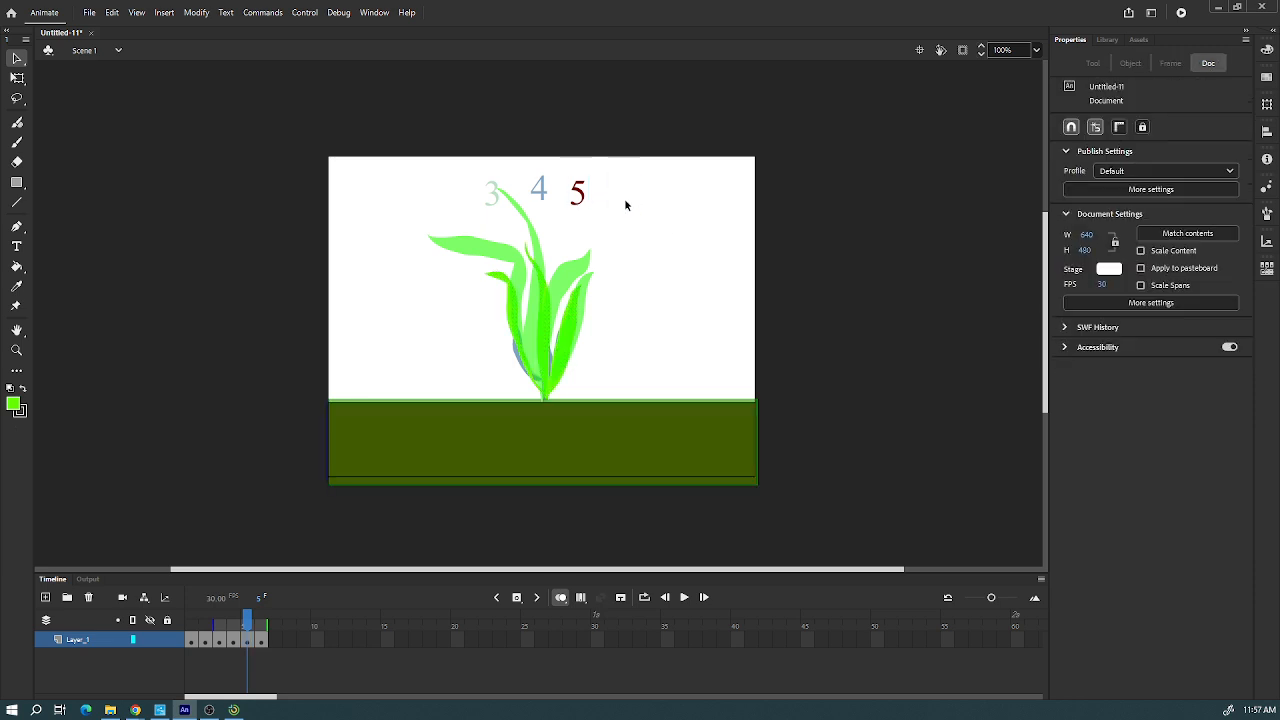
- Add the static text "6" in frame 6, to the right of the onion-skinned 5
left_click(263, 642)
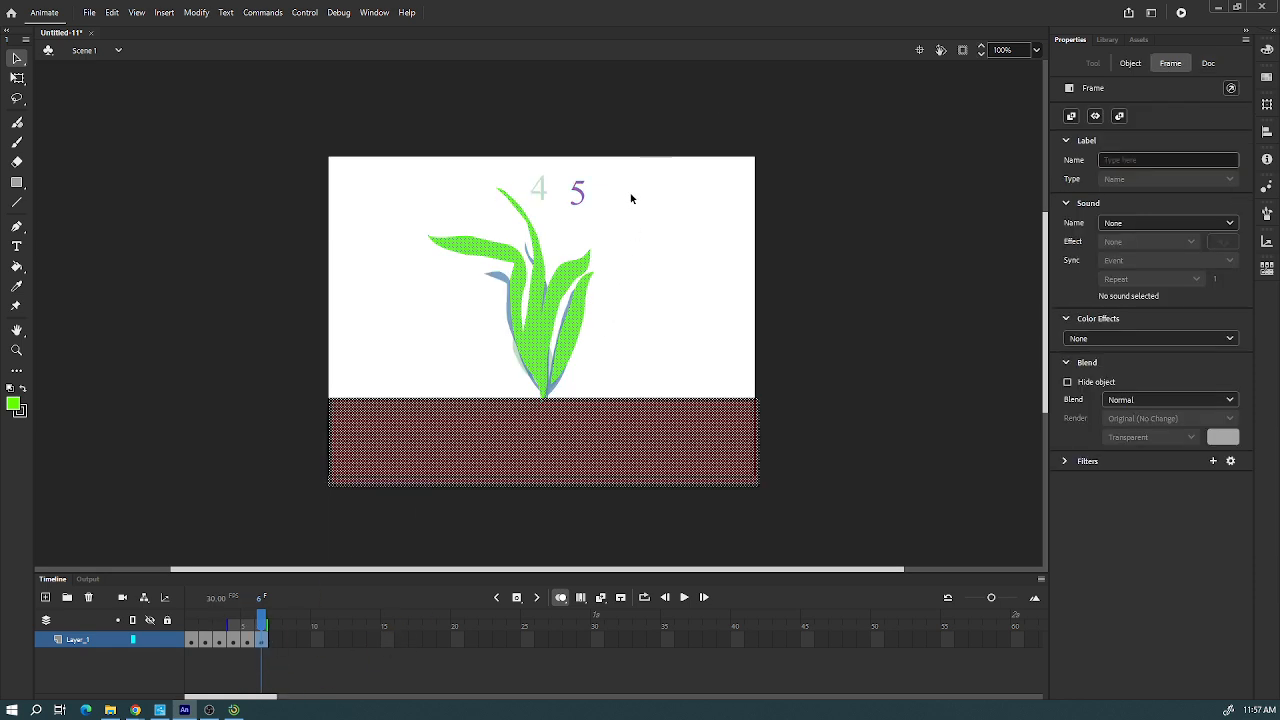
left_click(16, 246)
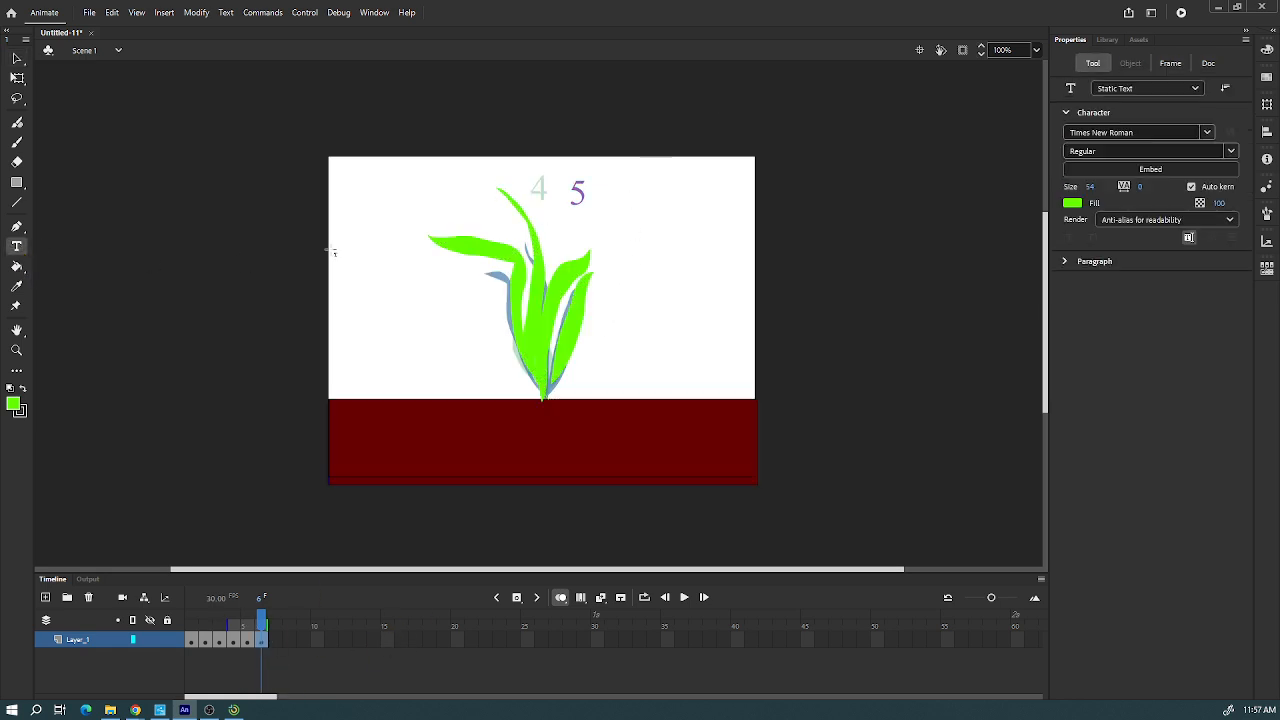
left_click(620, 192)
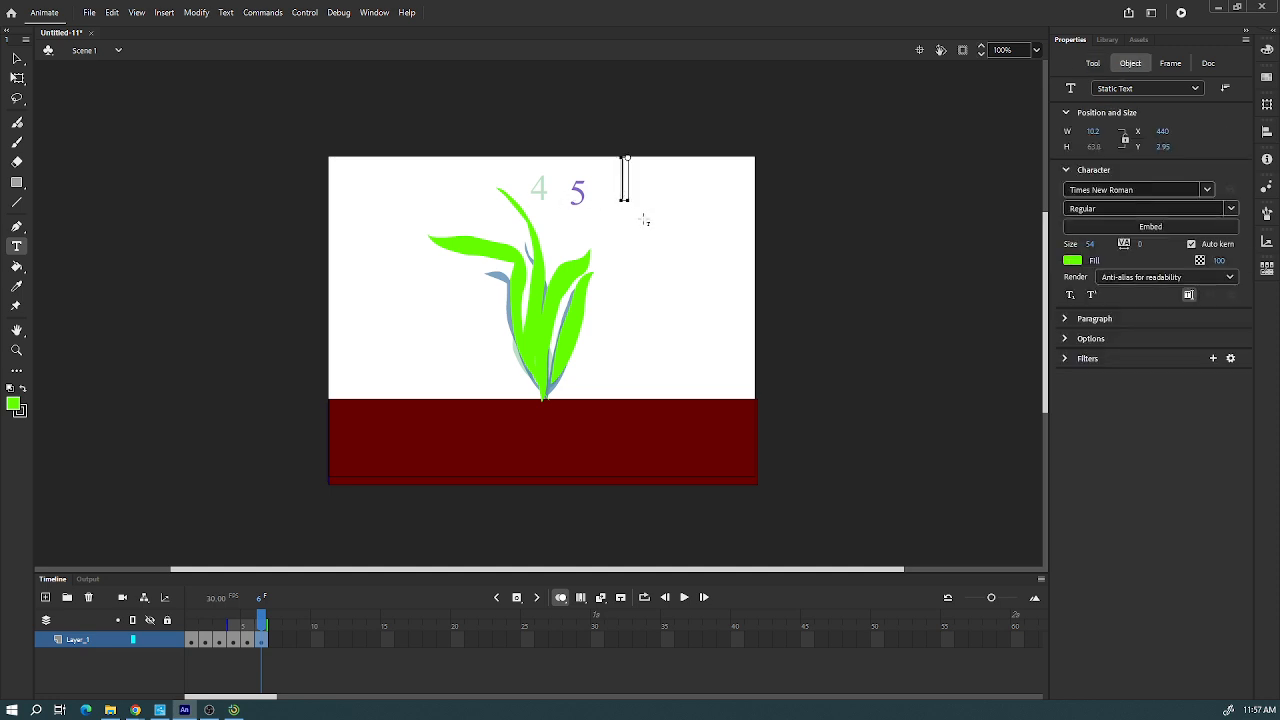
type("6")
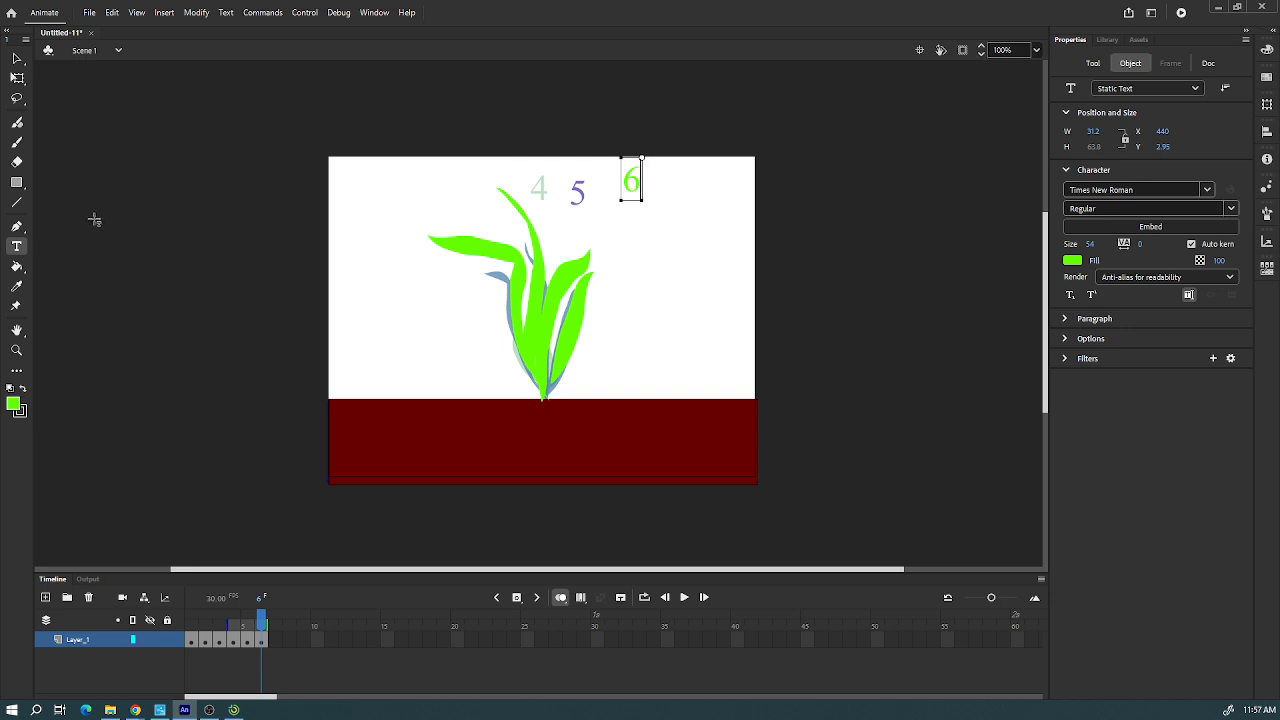
left_click(160, 326)
- Step through frames 1 to 6 to check the number and drawing on each one
left_click(197, 643)
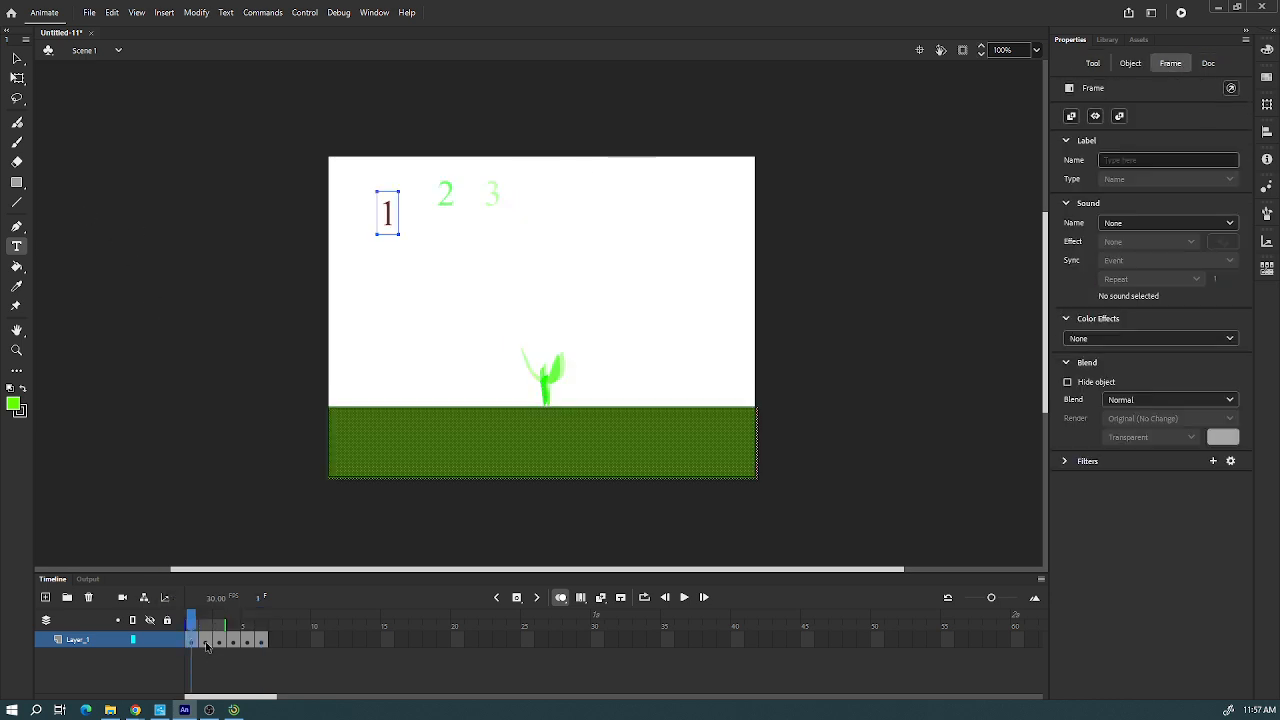
left_click(207, 643)
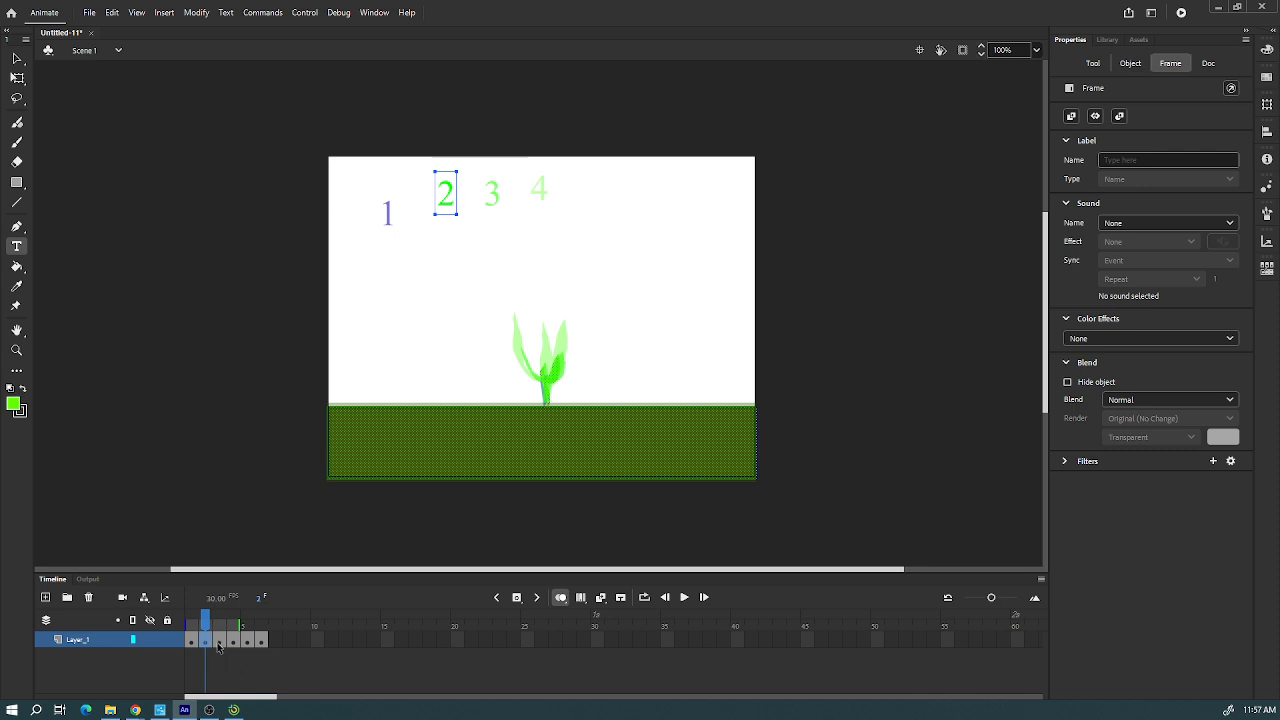
left_click(219, 643)
left_click(233, 643)
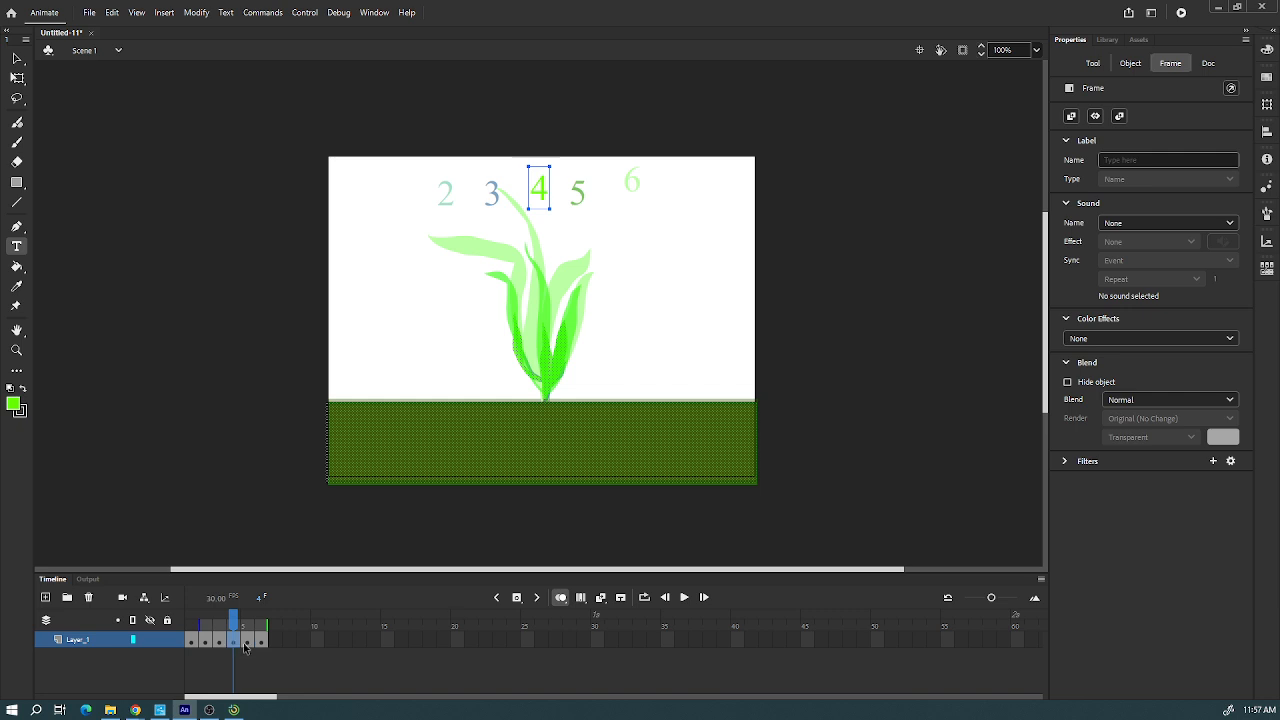
left_click(247, 643)
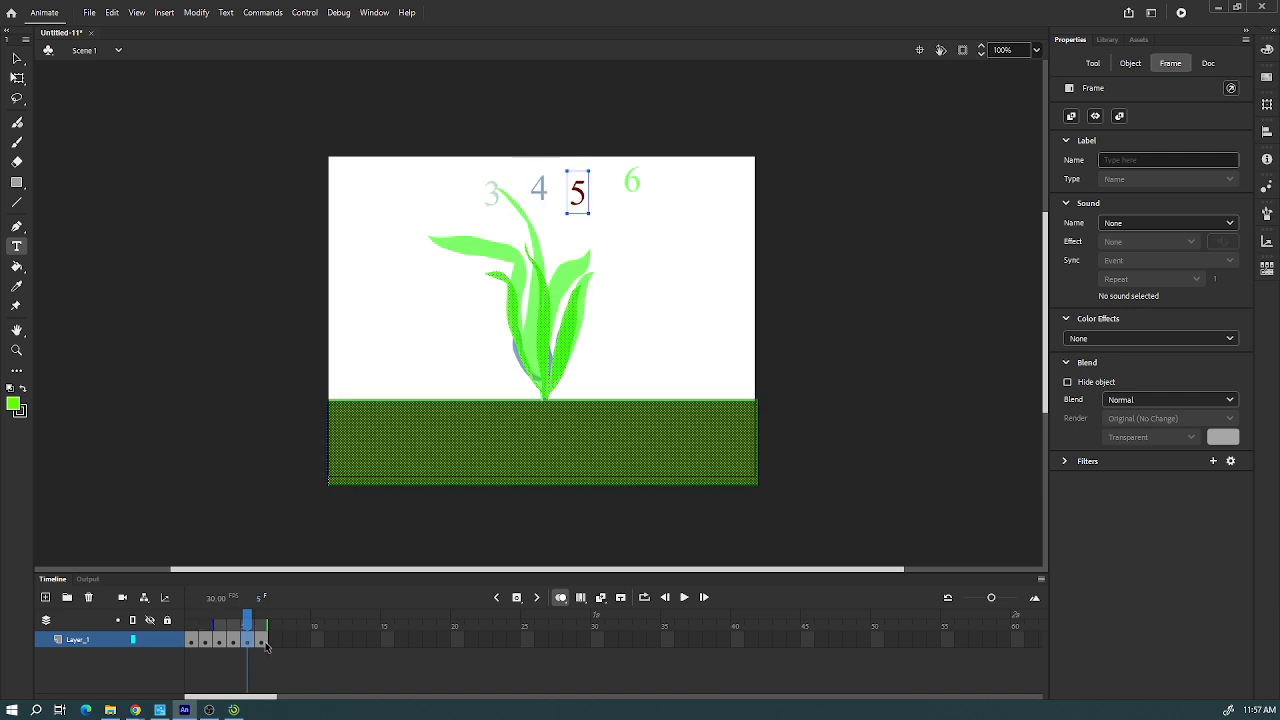
left_click(264, 643)
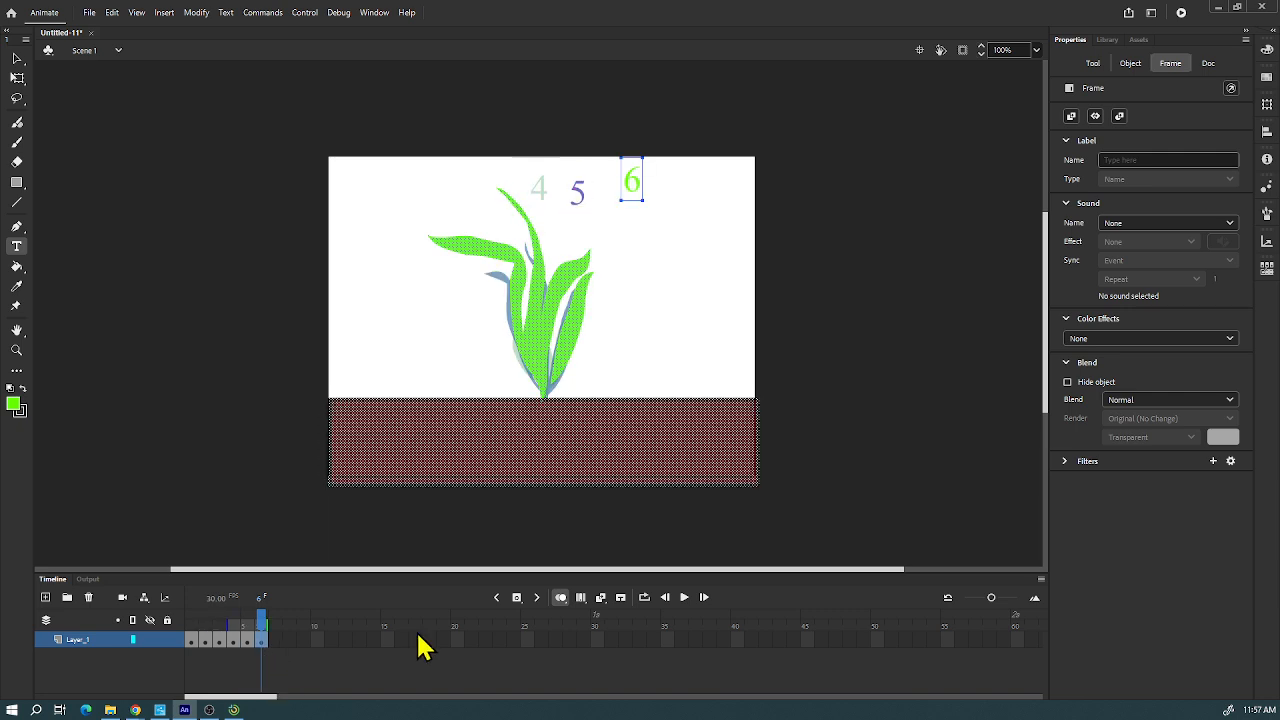
- Play the animation in the timeline, and preview it as a test movie before closing the preview window
left_click(685, 600)
left_click(685, 600)
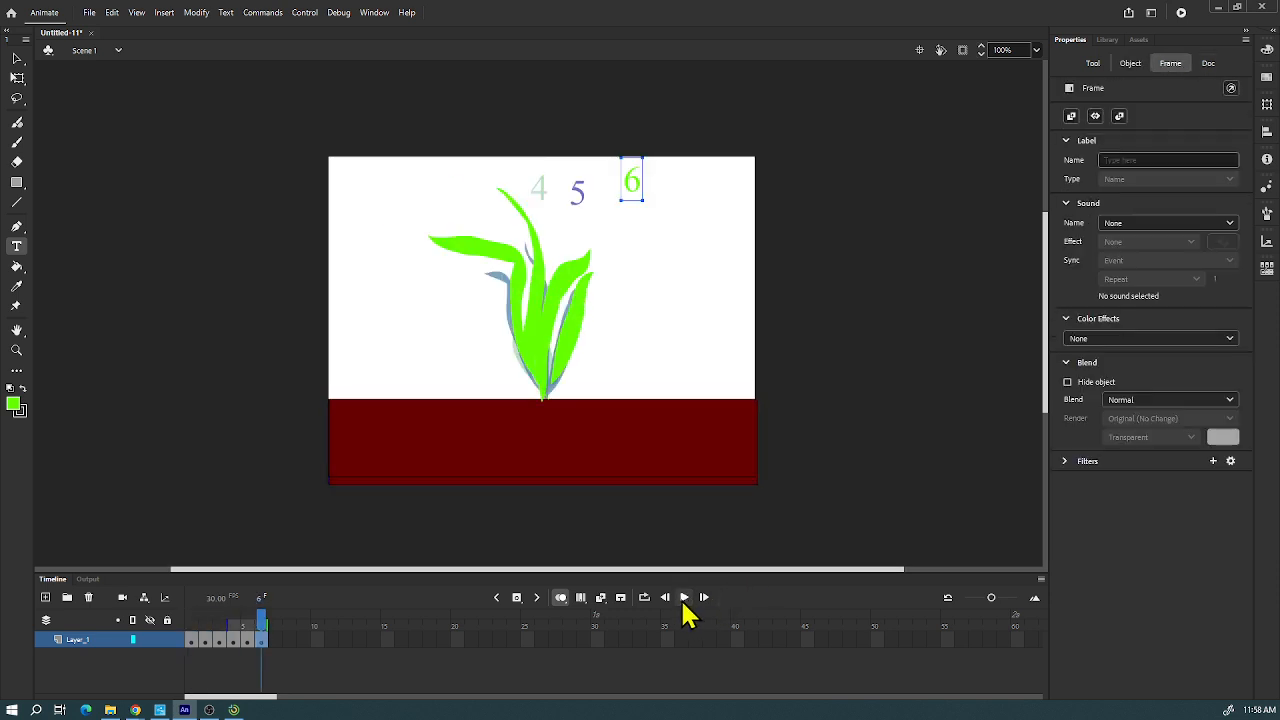
left_click(1181, 13)
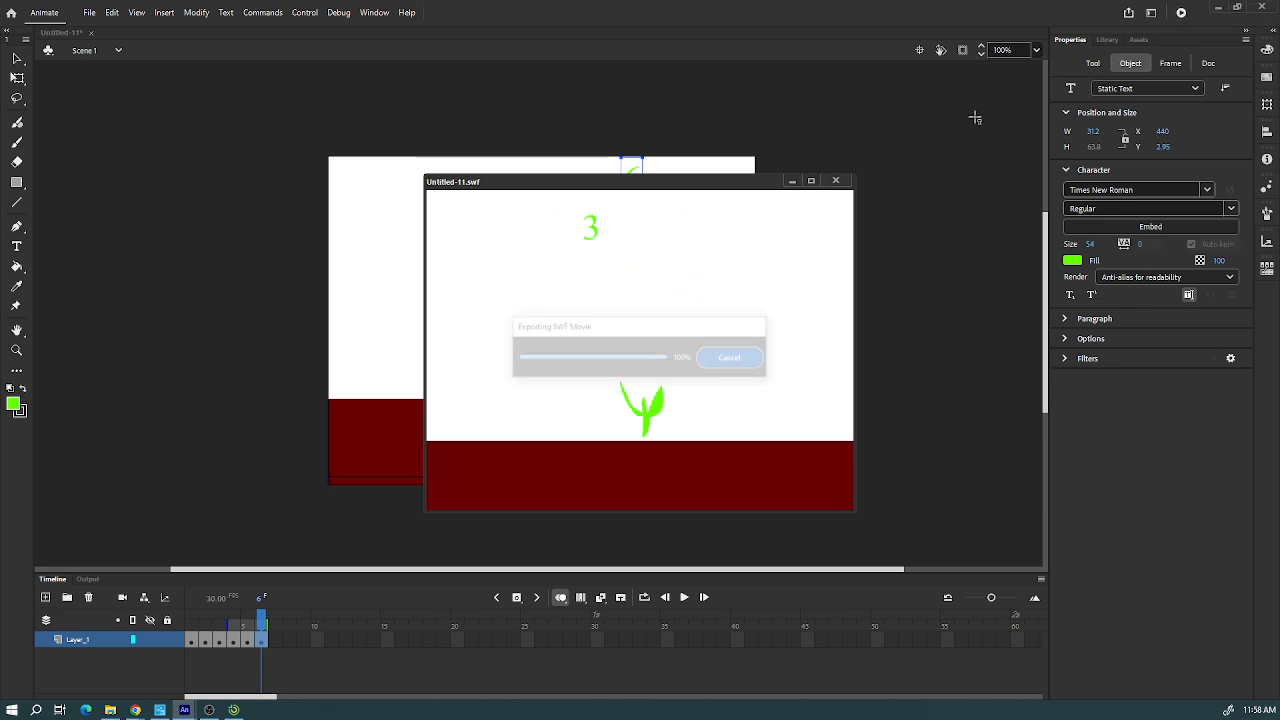
left_click(836, 181)
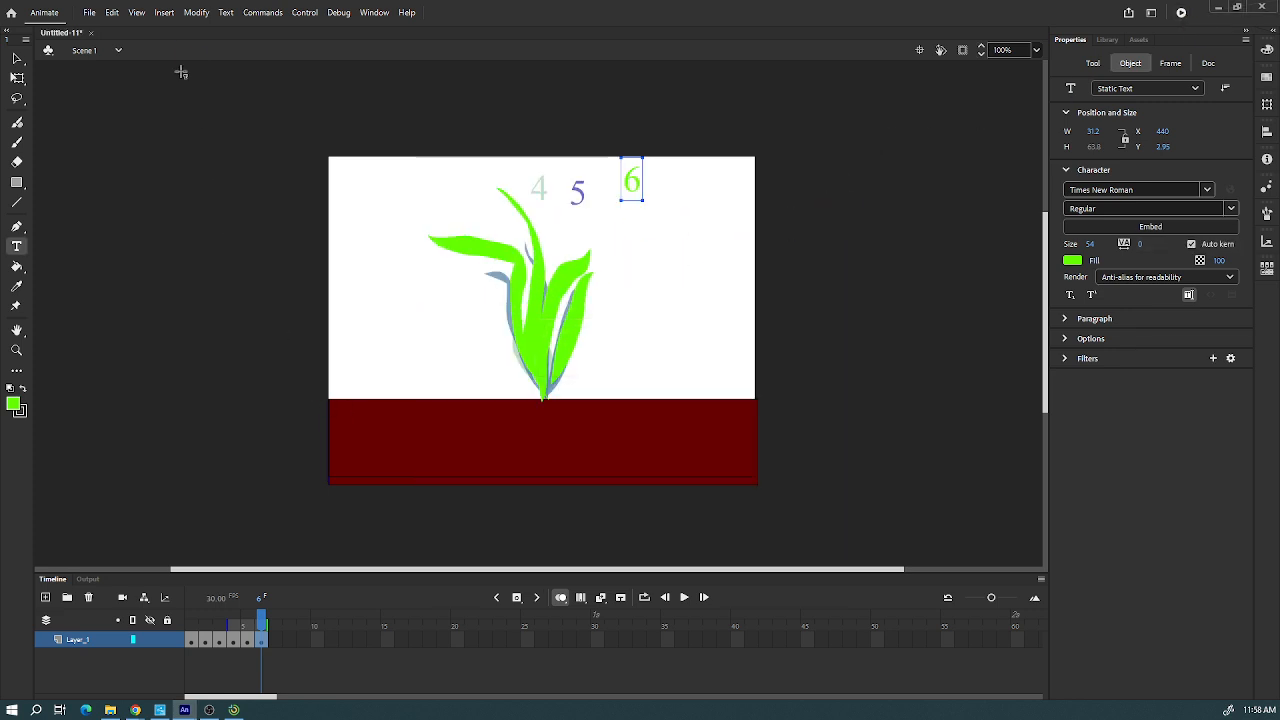
- Set the document frame rate to 7 fps and preview the animation as a test movie
left_click(198, 14)
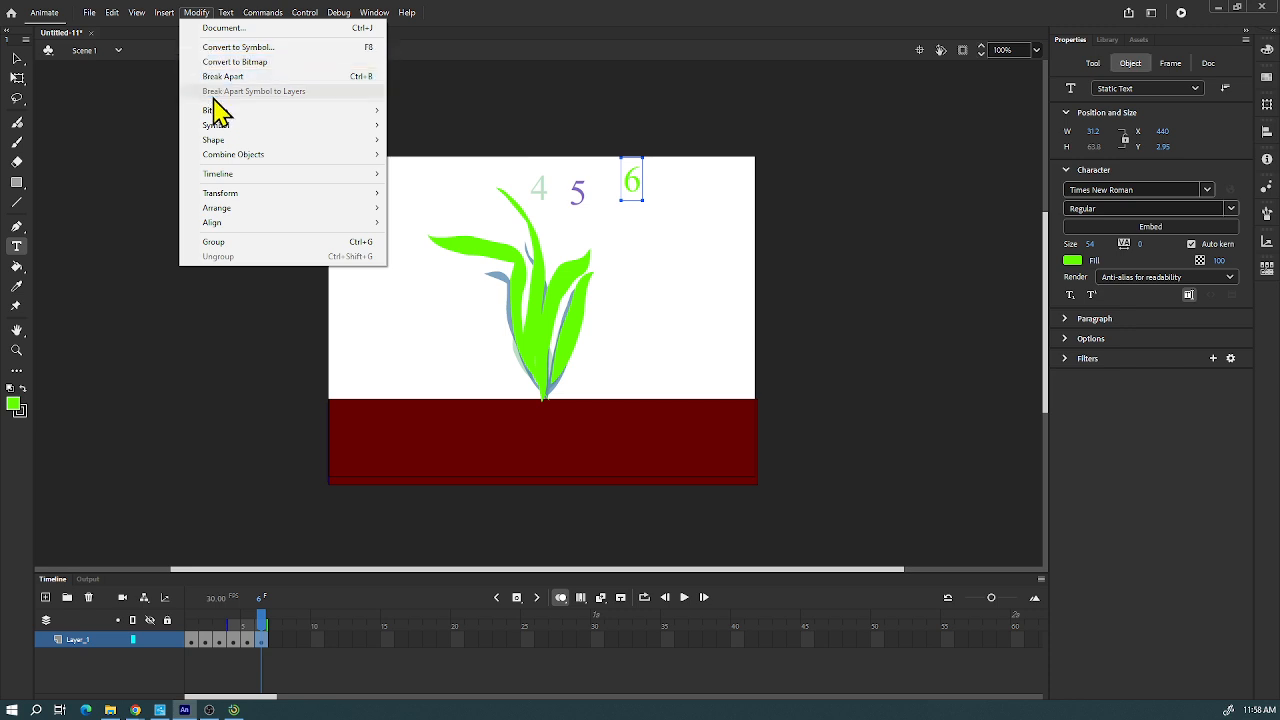
left_click(225, 30)
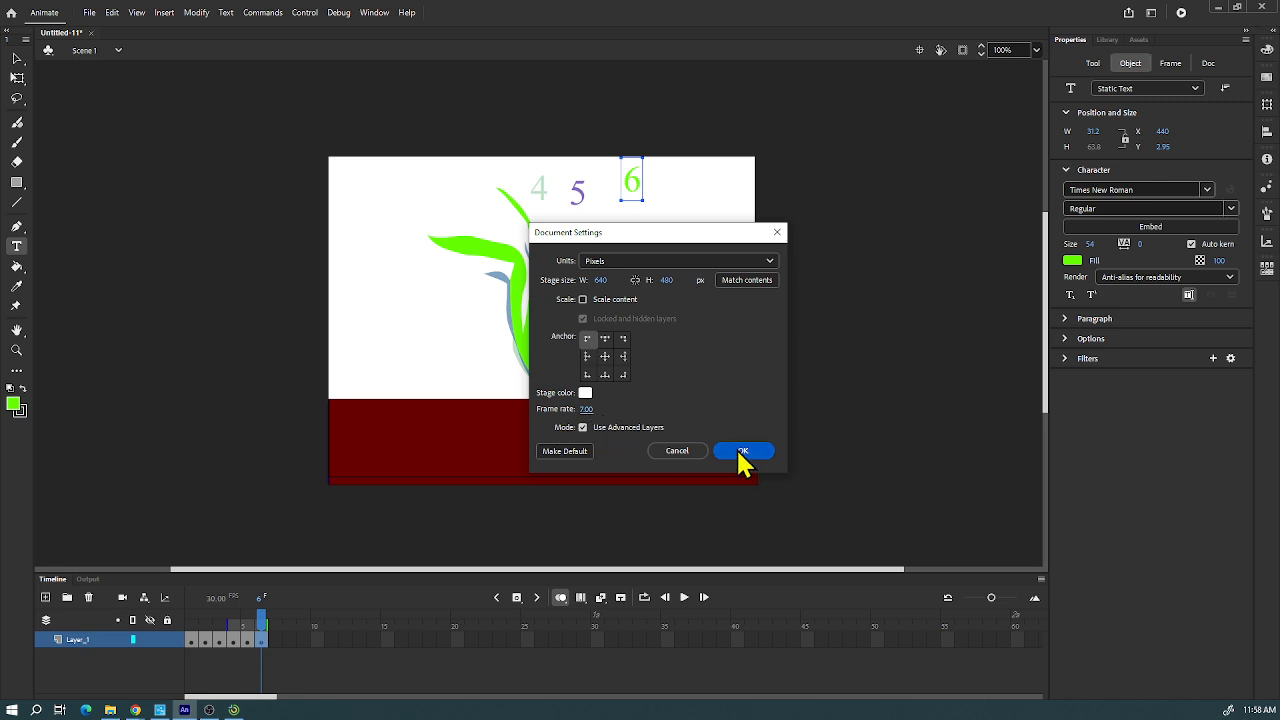
left_click(766, 456)
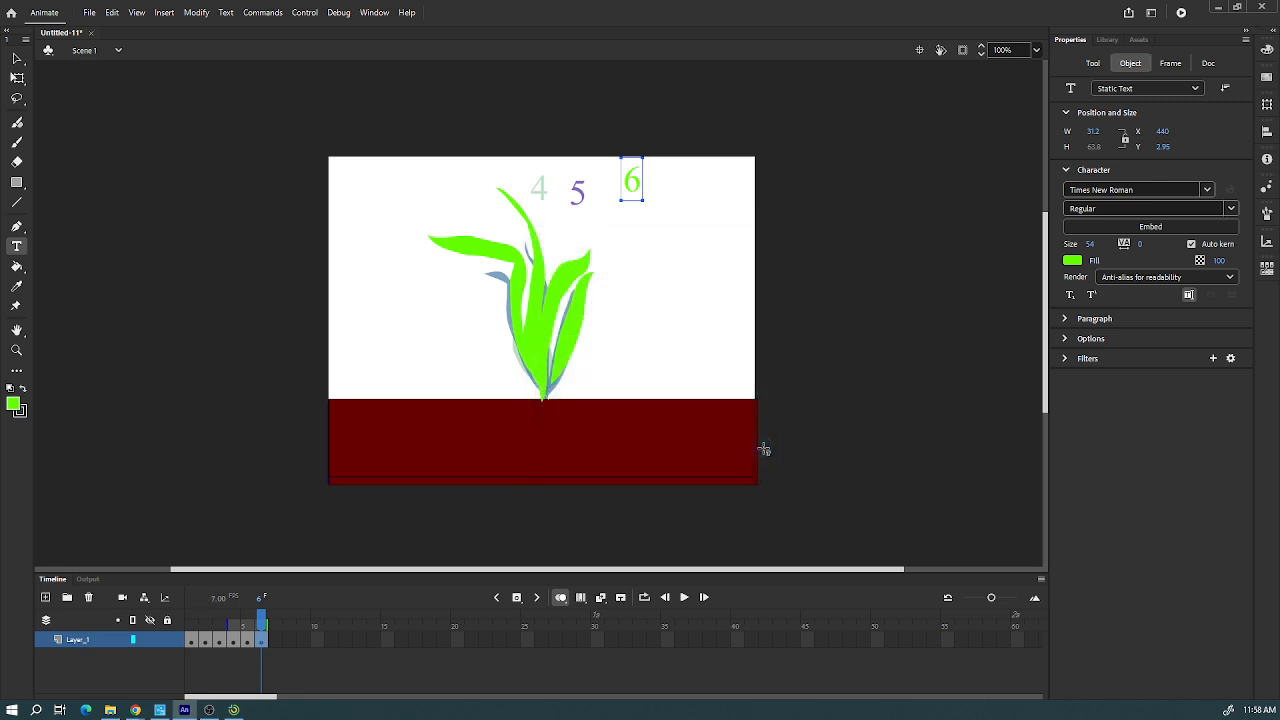
left_click(1181, 13)
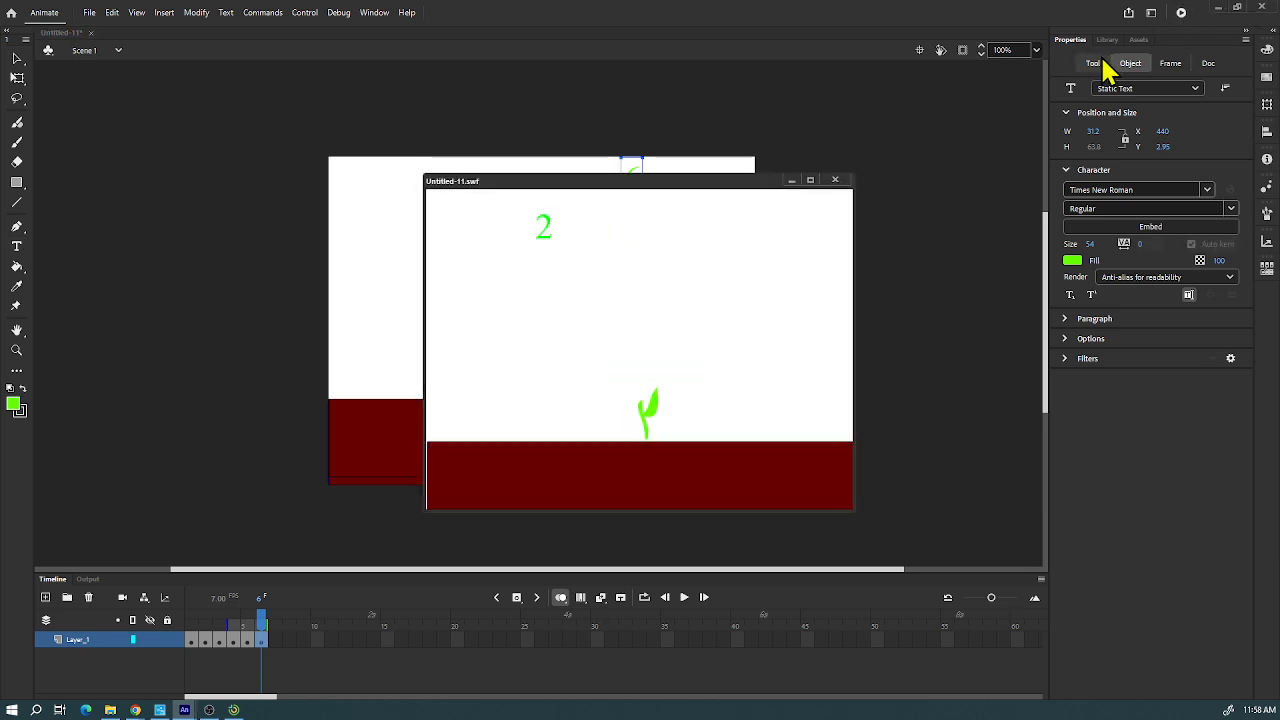